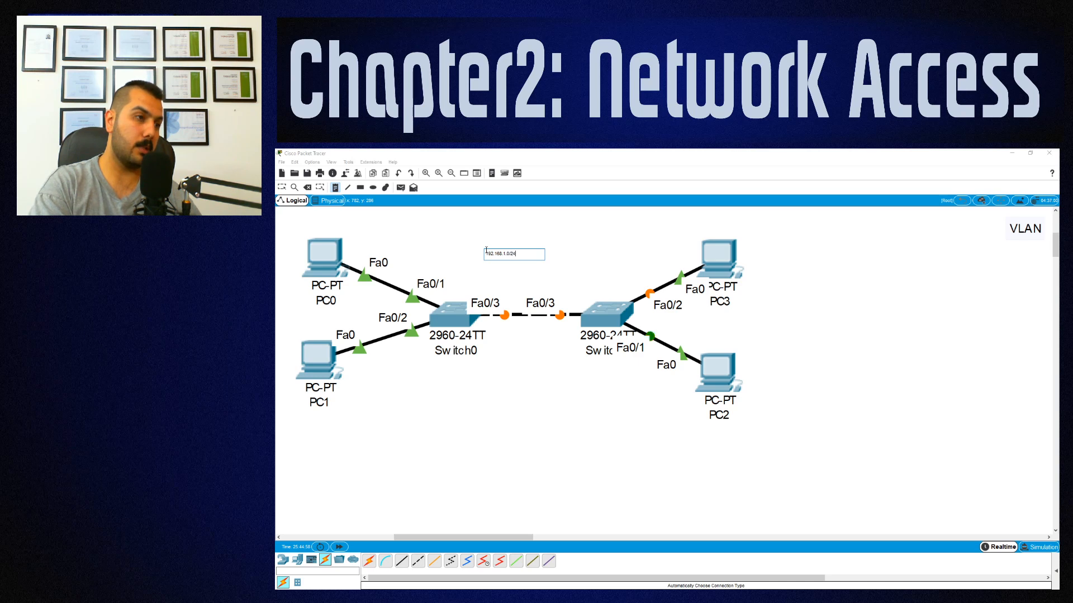
- Complete the network label as 192.168.1.0/24 and move it slightly higher above the link between the switches
text(24)
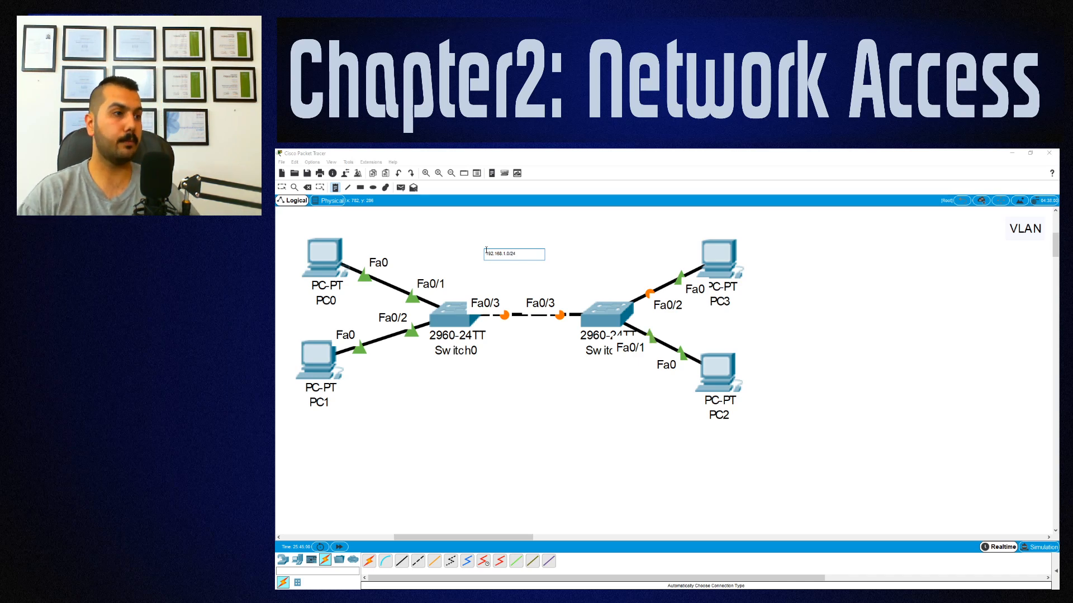
key(Escape)
click(475, 249)
drag(515, 258, 514, 241)
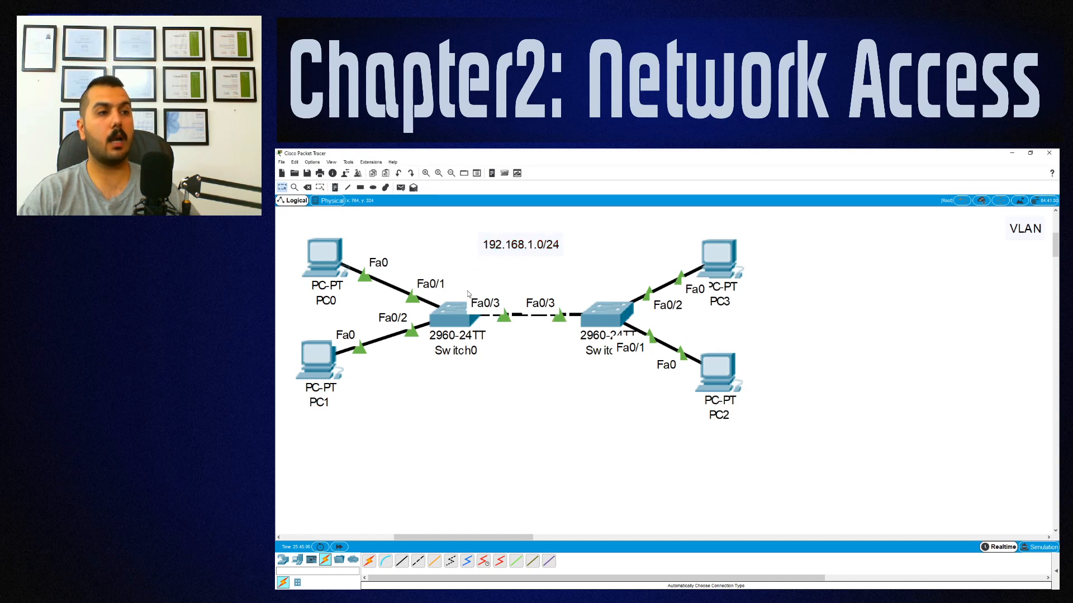
- Add the note ".1" at PC0 and the note ".2" at PC1 as host address labels
click(319, 188)
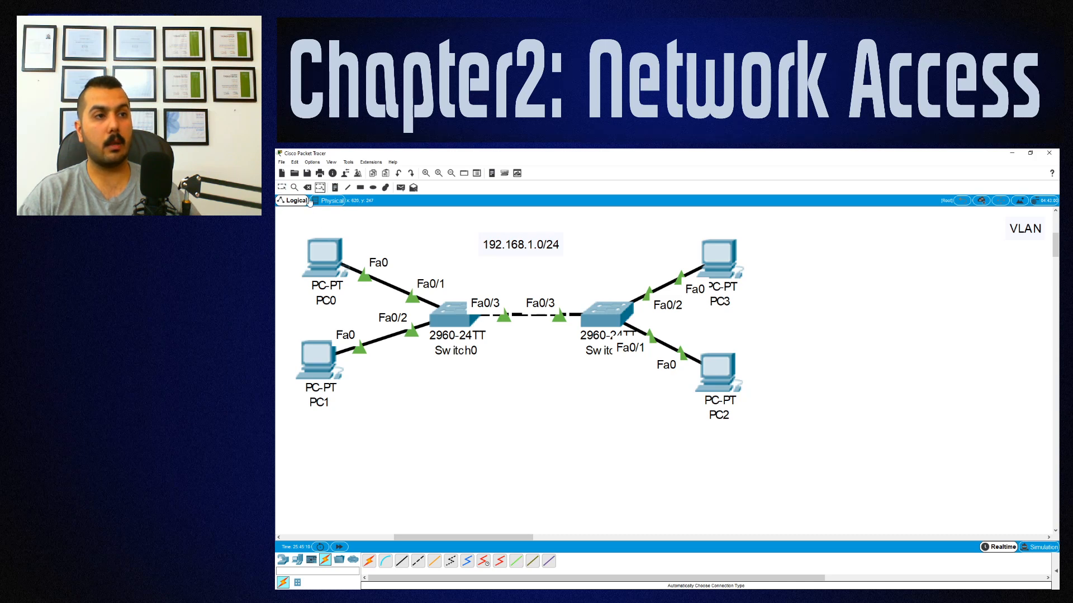
click(334, 187)
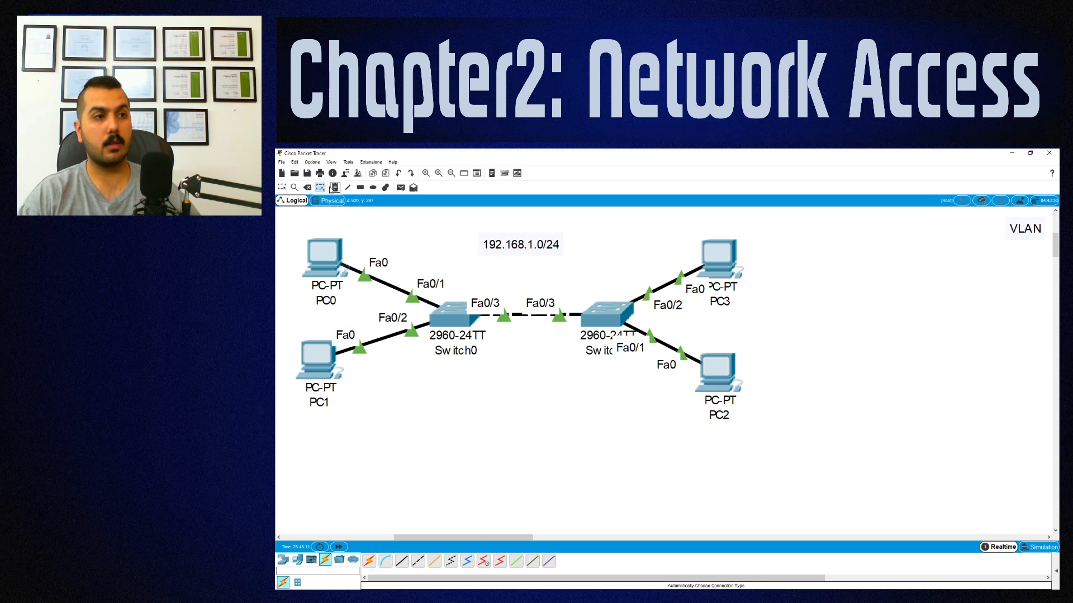
click(322, 229)
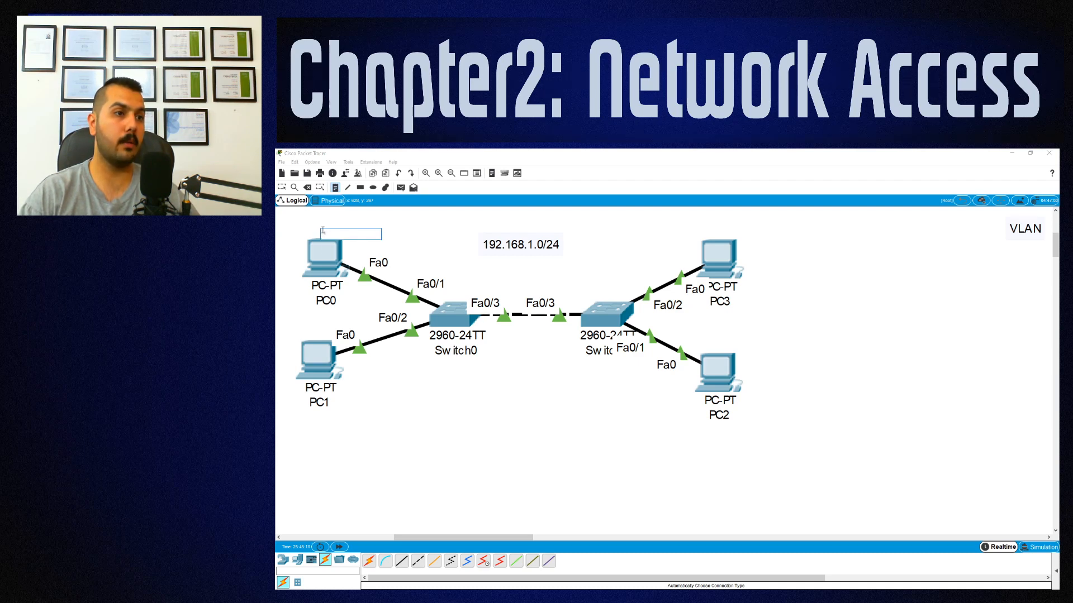
text(.1)
click(312, 334)
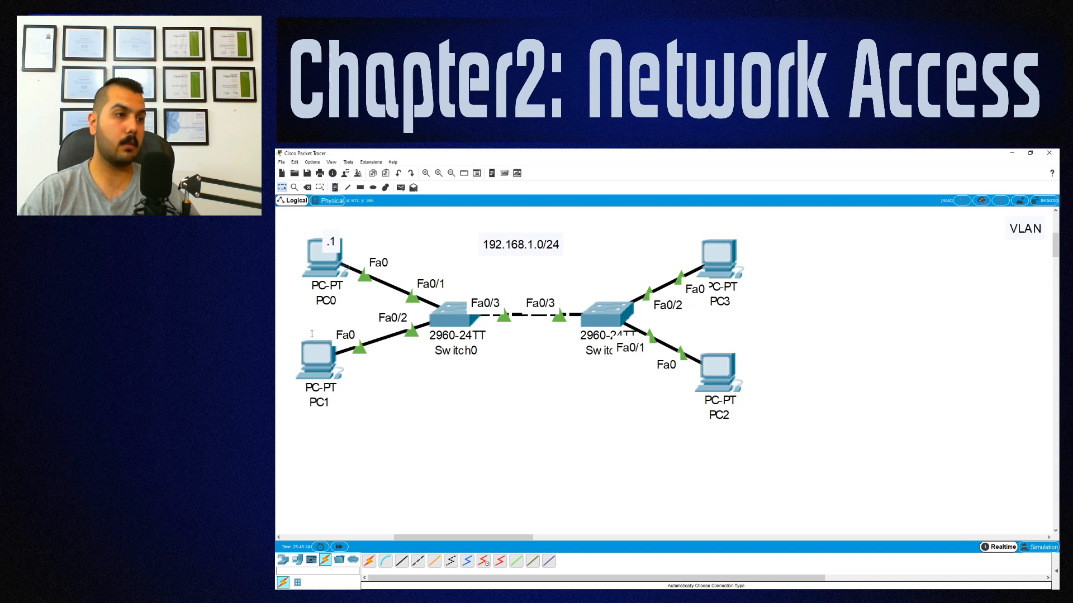
key(n)
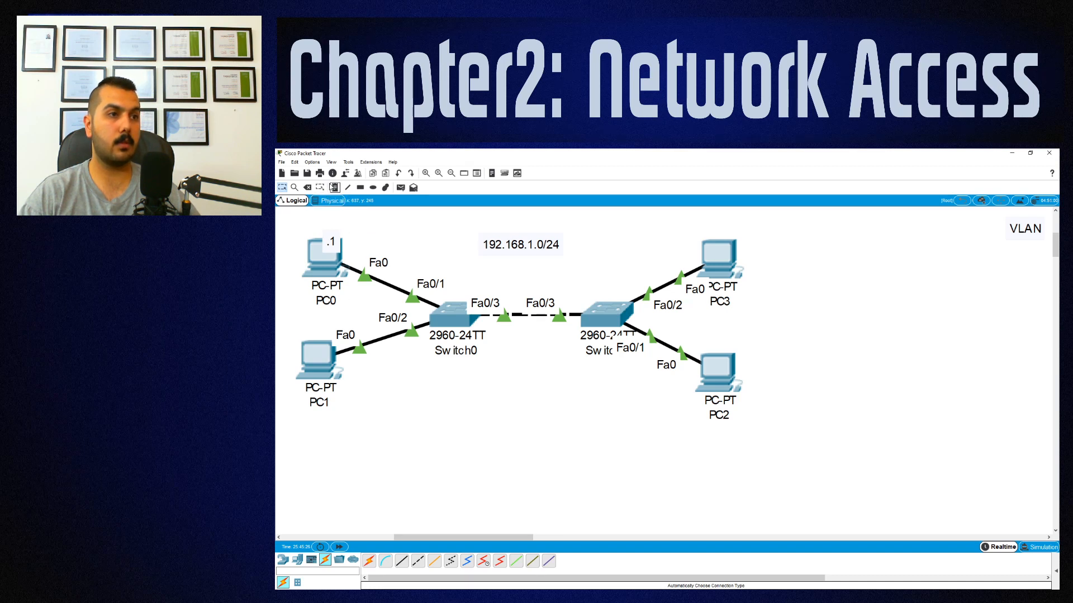
click(311, 333)
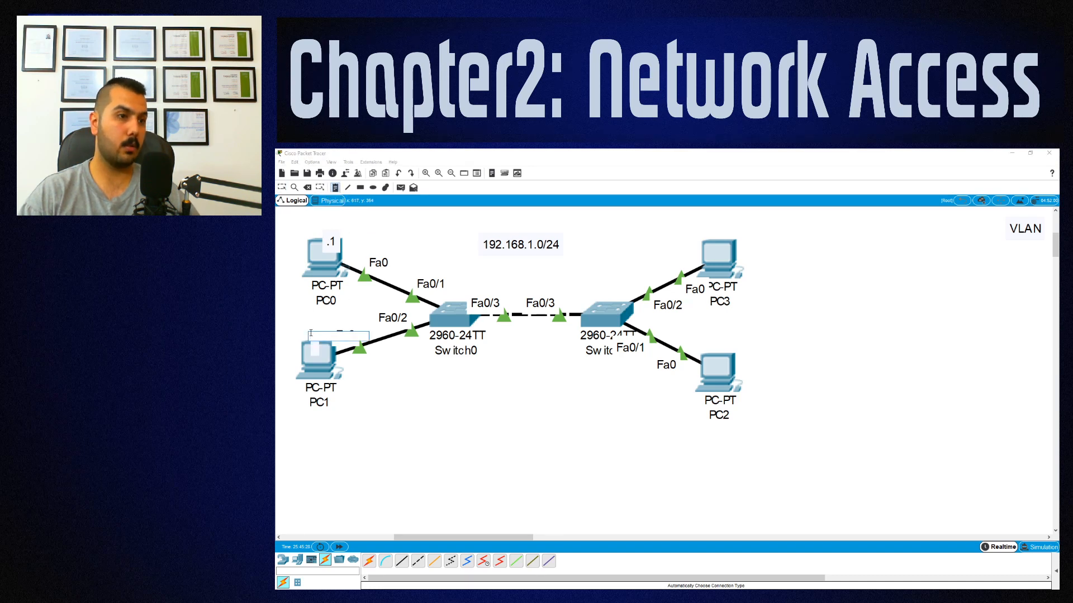
key(Escape)
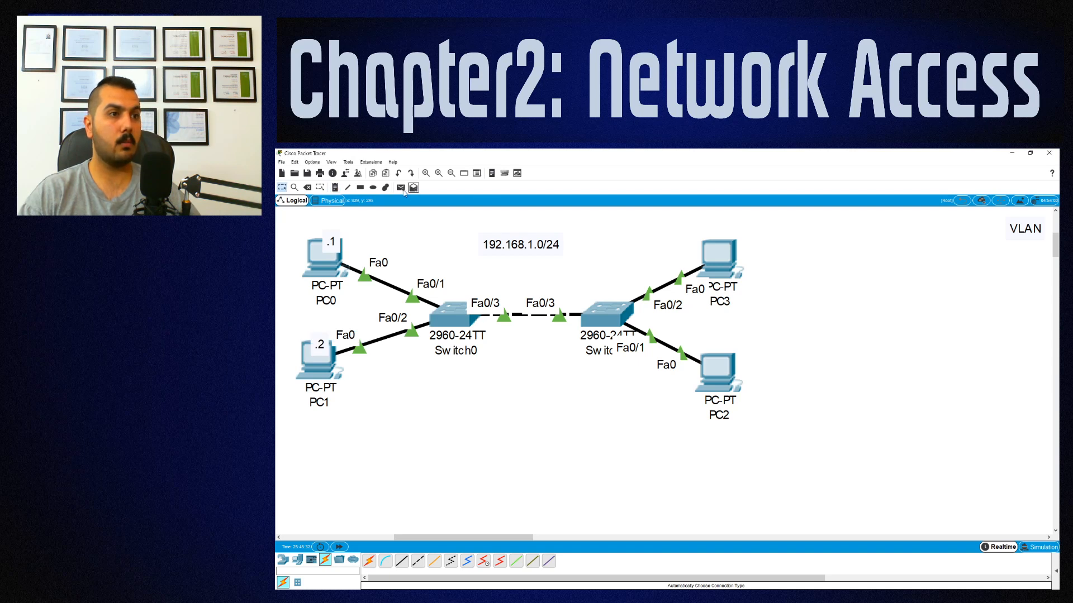
- Add the note ".3" at PC3 as its host address label
click(322, 188)
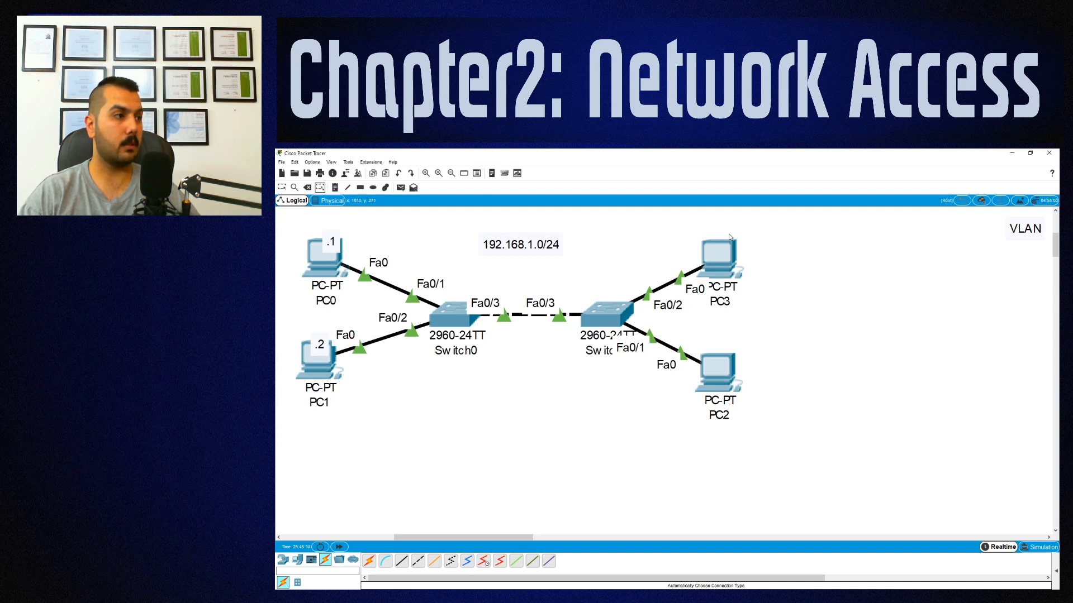
key(n)
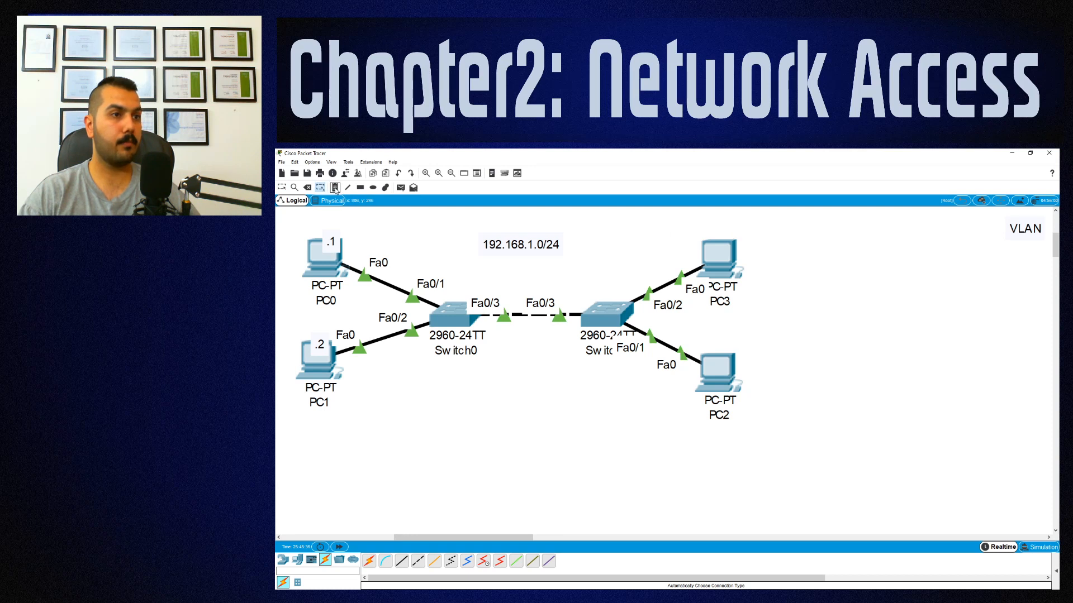
click(722, 231)
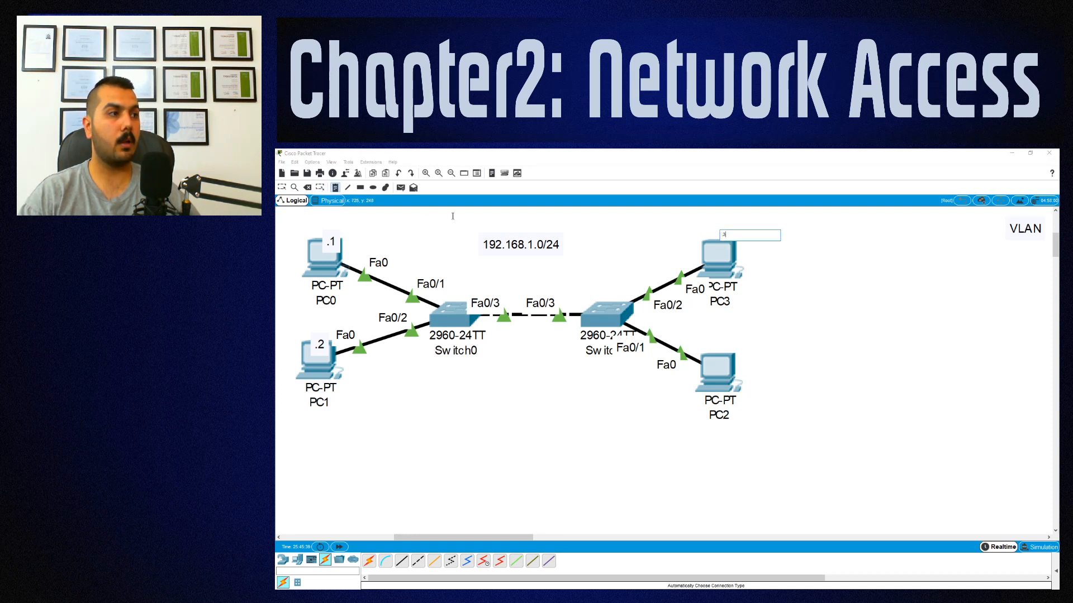
click(725, 346)
- Add the note ".4" at PC2 and shift PC2 slightly to the right so it sits beside its label
key(n)
click(716, 352)
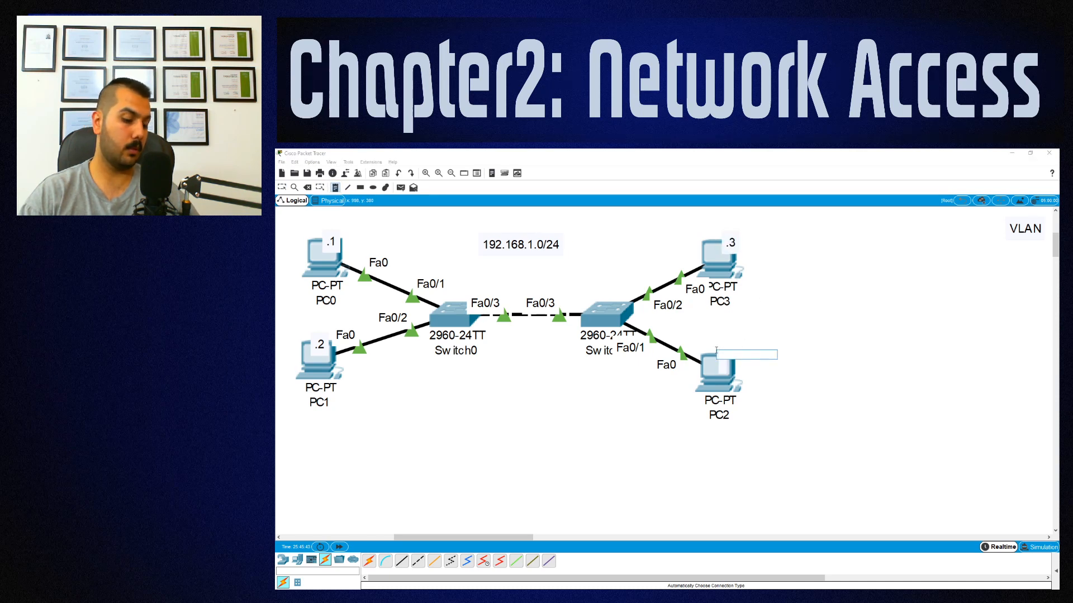
text(4)
click(806, 308)
key(Escape)
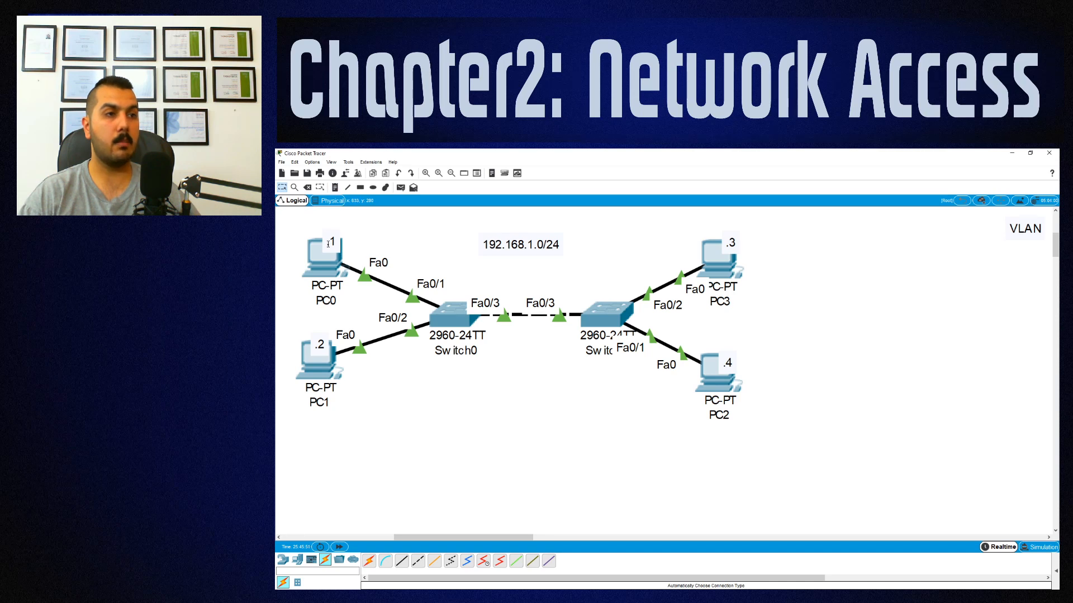
mouse_move(337, 263)
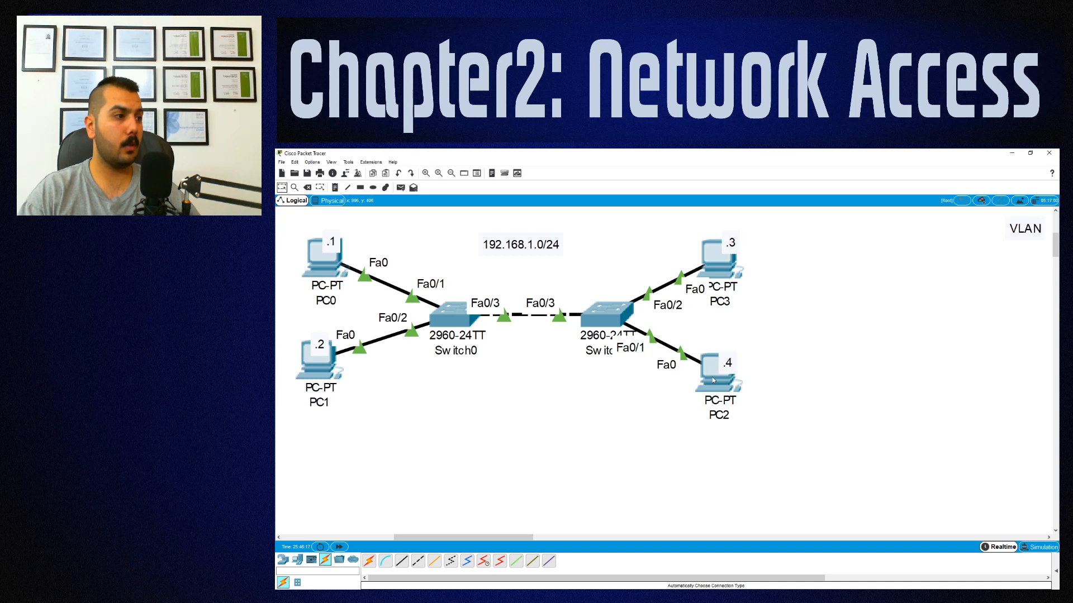
drag(713, 379, 739, 380)
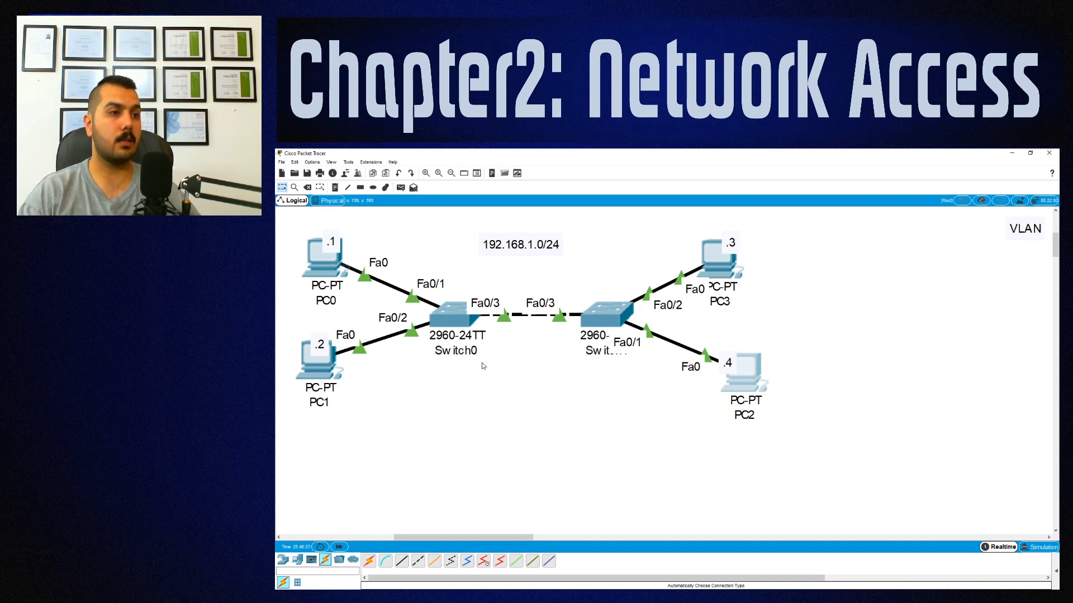
- Give PC0 the static IP address 192.168.1.1 with the subnet mask 255.255.255.0 and close its window
click(314, 263)
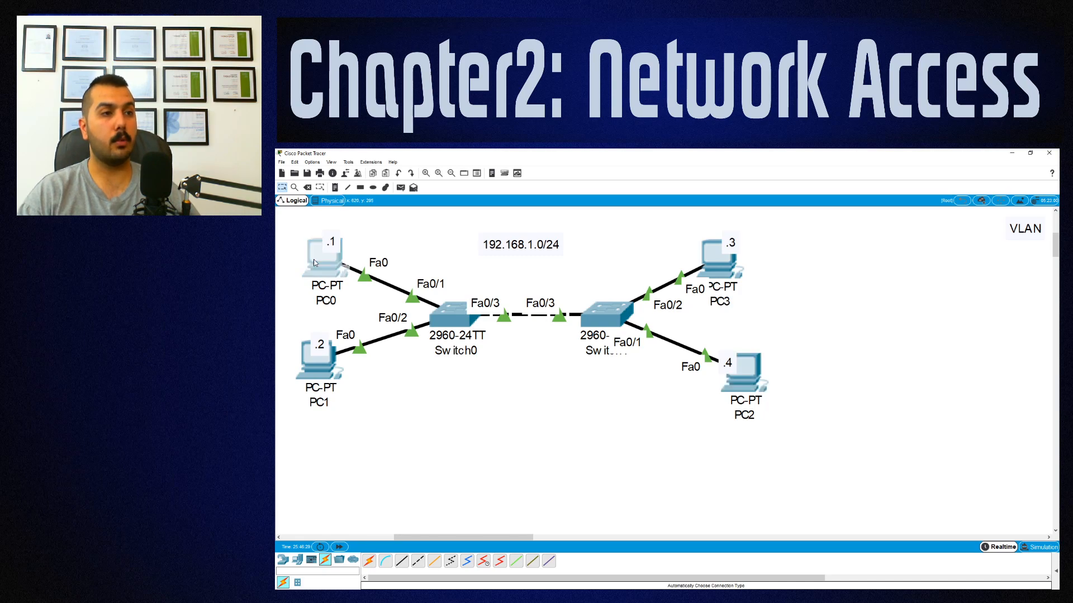
click(560, 237)
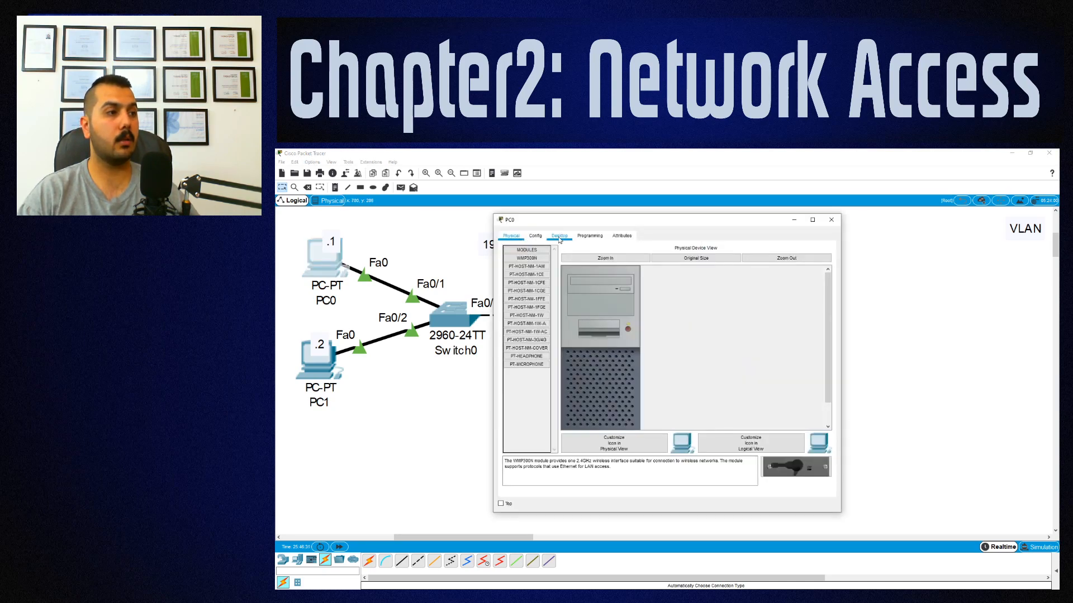
click(745, 276)
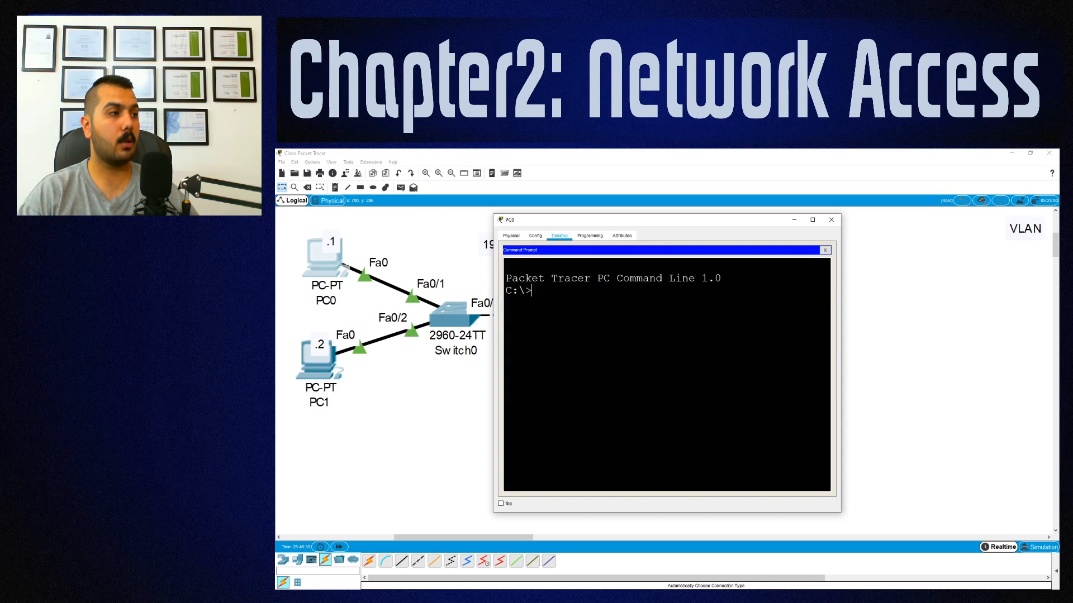
click(825, 250)
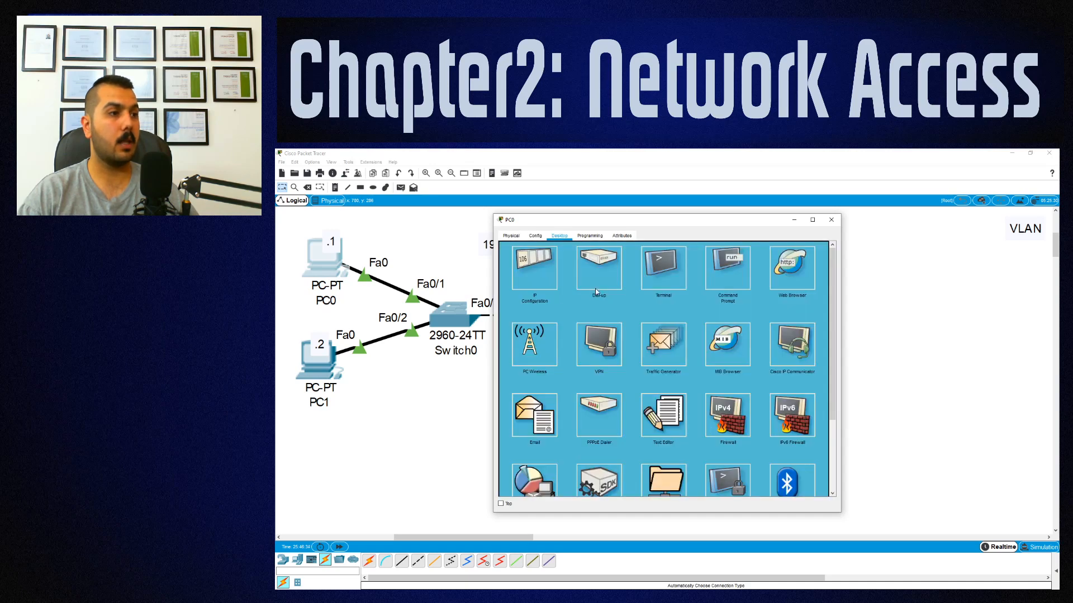
click(534, 285)
click(624, 291)
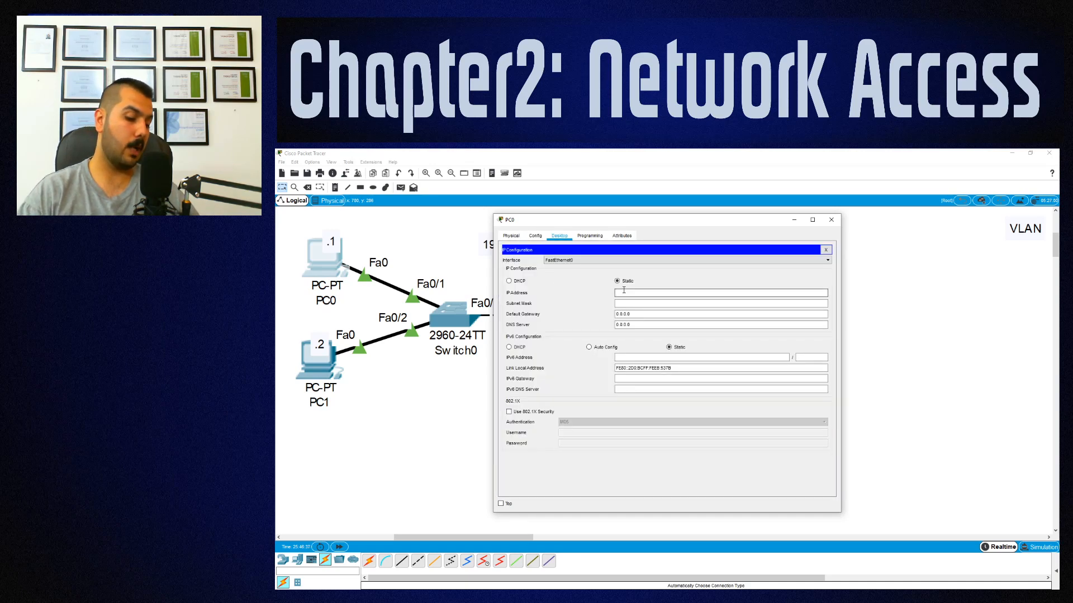
text(192.168.1.1)
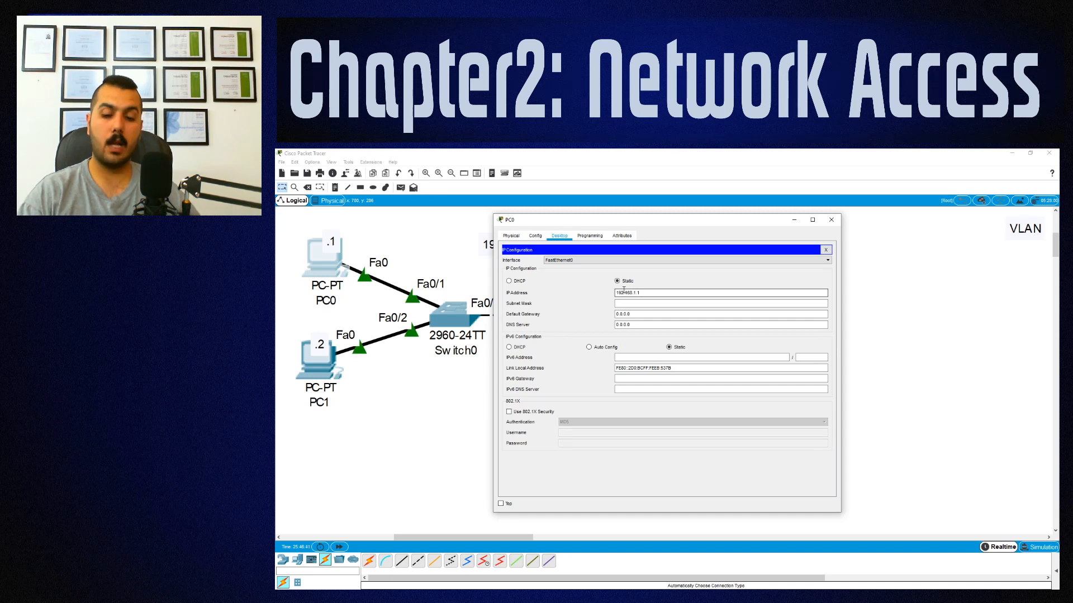
key(Tab)
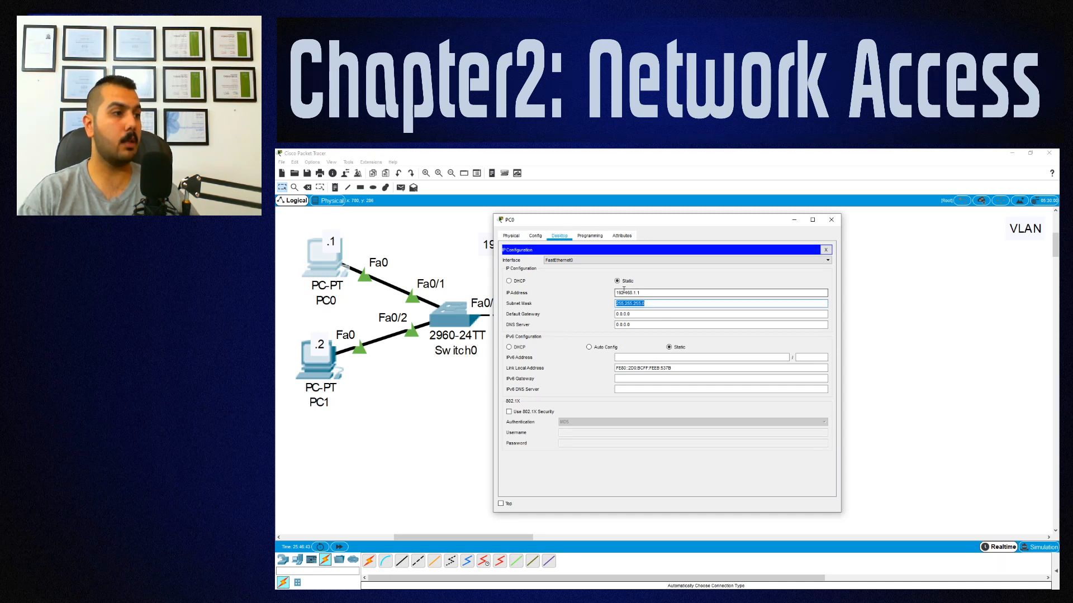
click(643, 303)
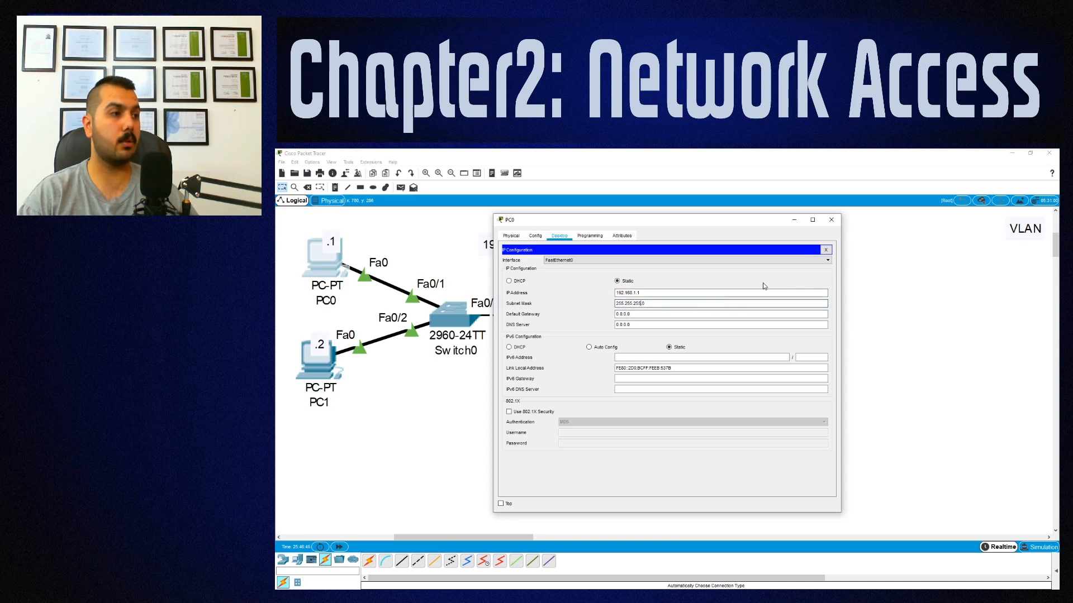
click(826, 249)
click(832, 220)
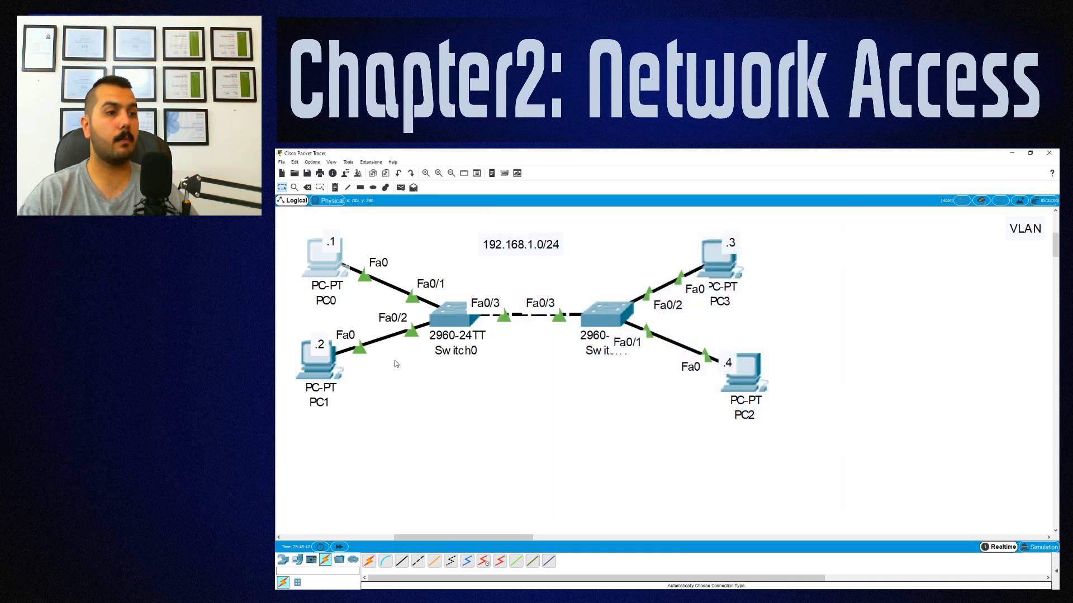
- Give PC1 the static IP address 192.168.1.2 with the subnet mask 255.255.255.0 and close its window
click(316, 360)
click(557, 240)
click(538, 262)
click(624, 291)
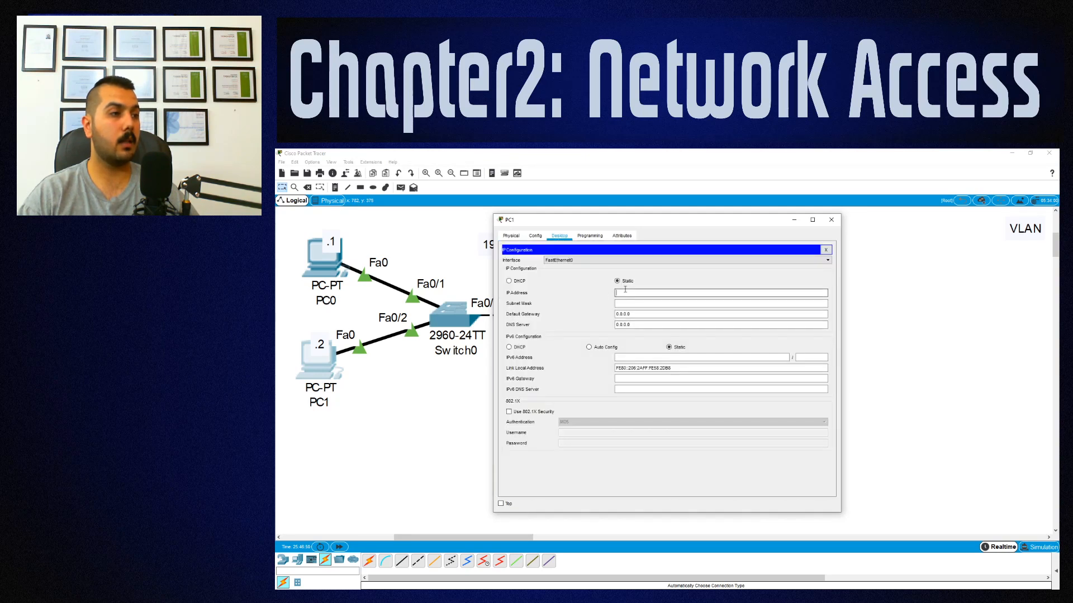
text(192.168.1.2)
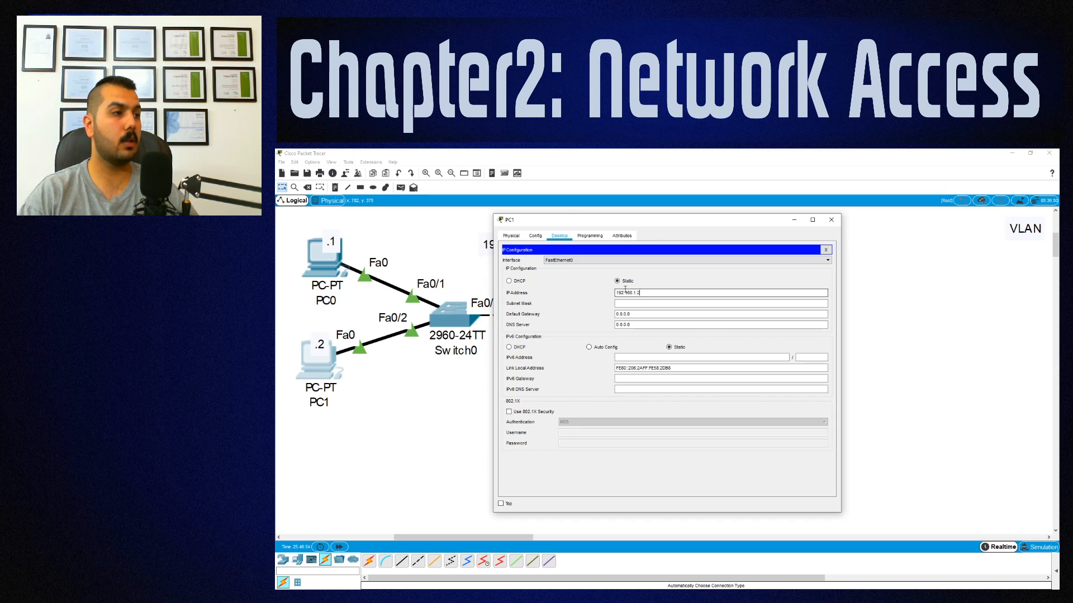
key(Tab)
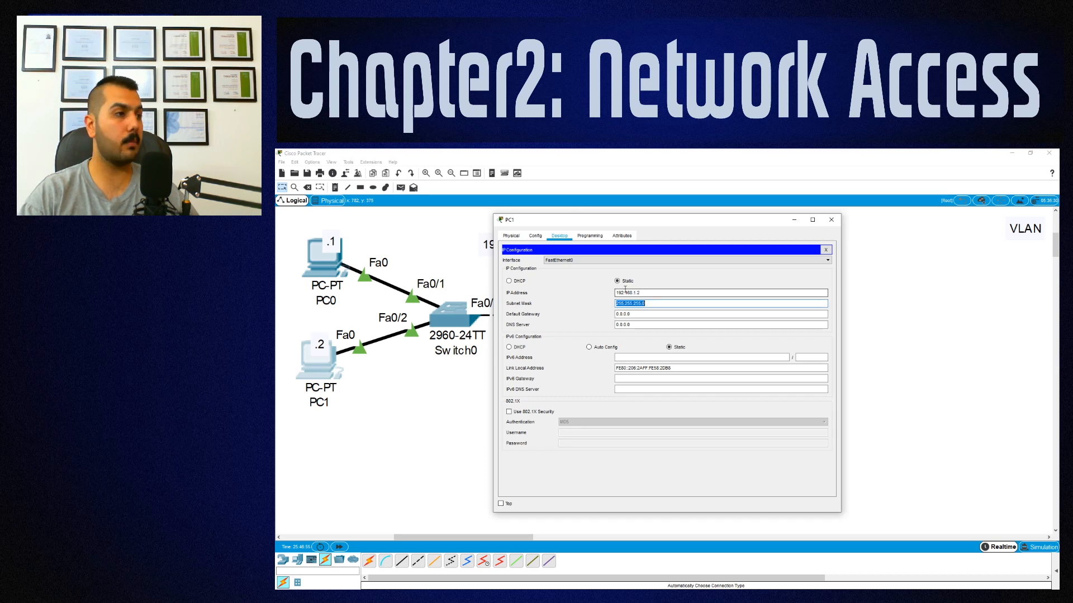
click(831, 219)
- Give PC3 the static IP address 192.168.1.3 with the subnet mask 255.255.255.0 and close its window
click(713, 266)
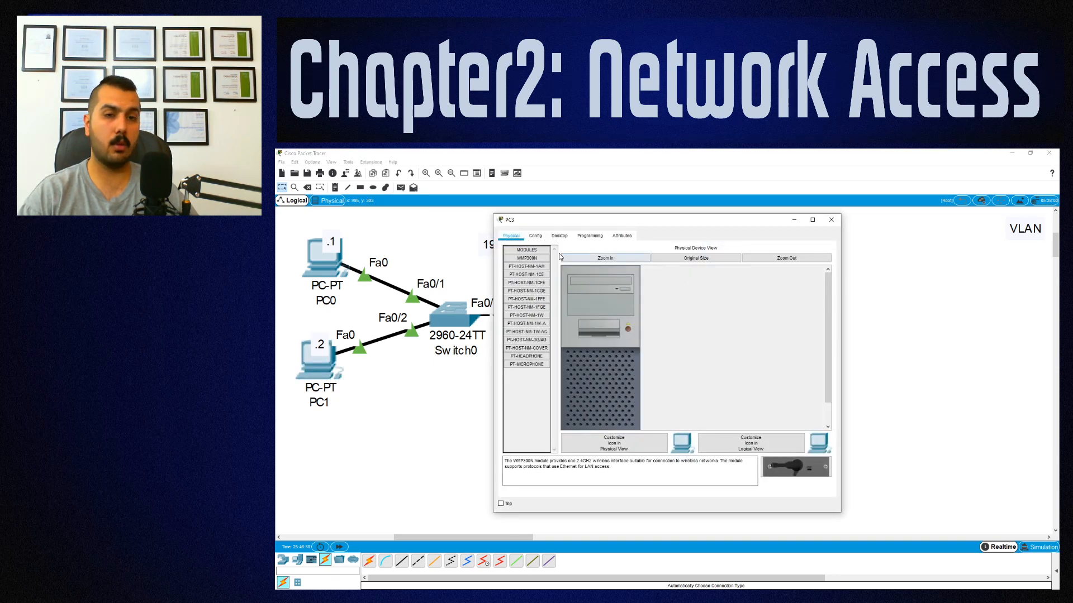
click(554, 237)
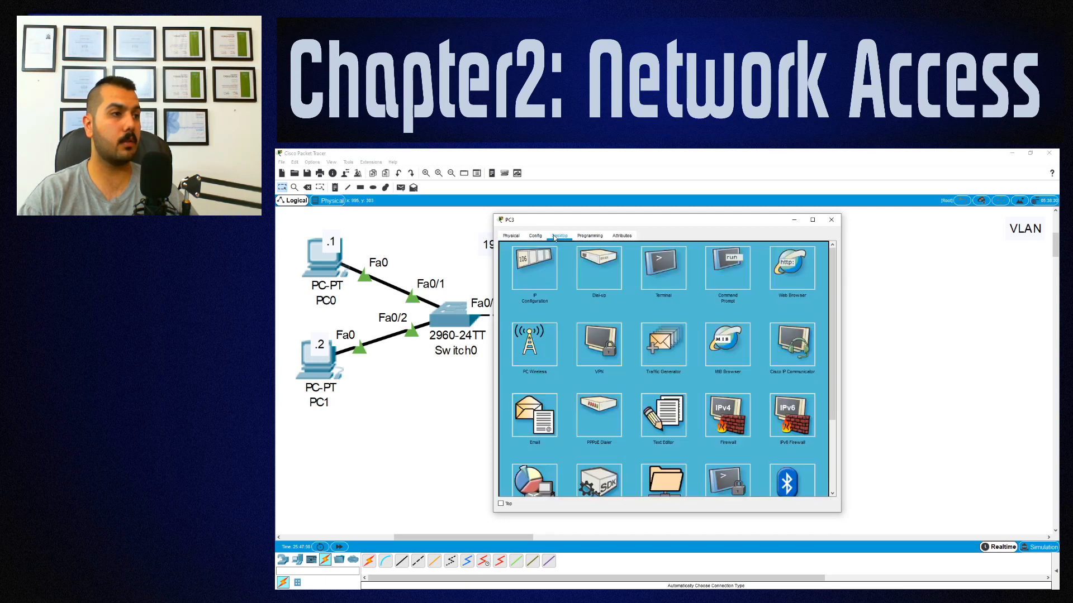
click(528, 259)
click(626, 291)
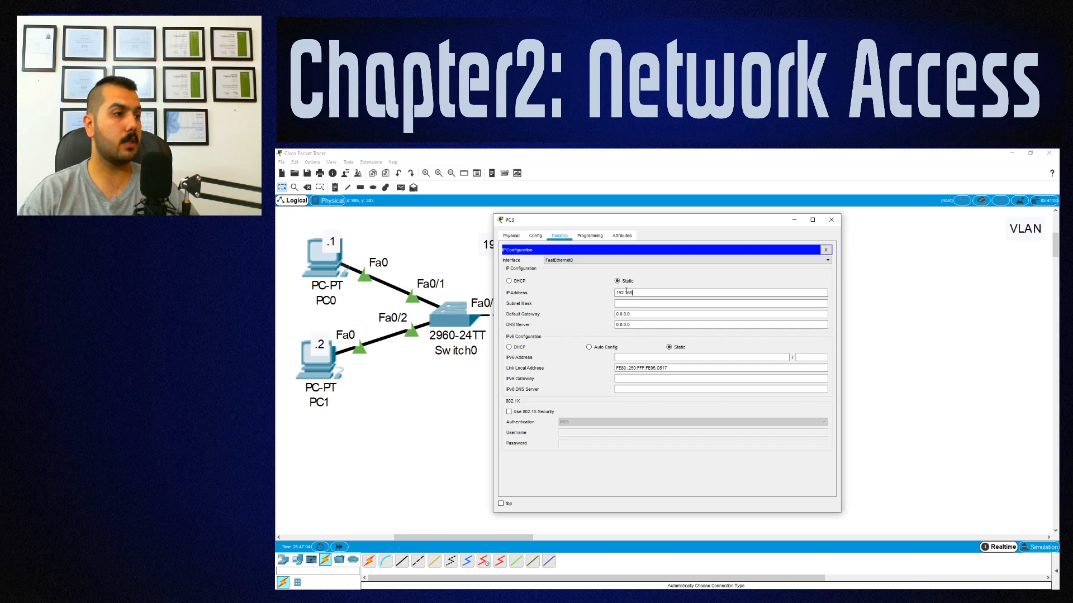
text(192.168.1.3)
key(Tab)
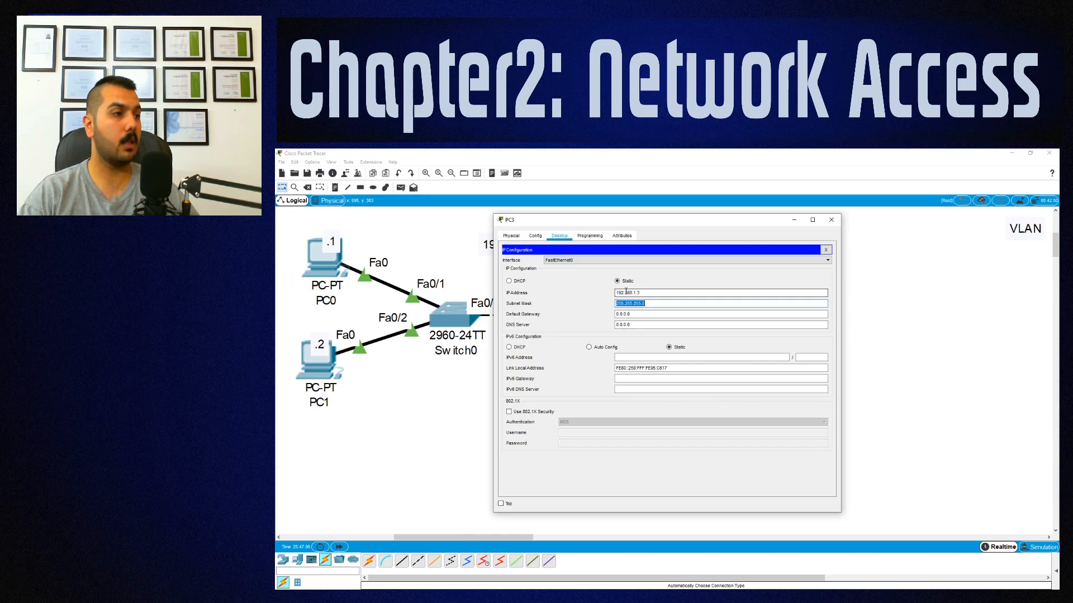
click(831, 221)
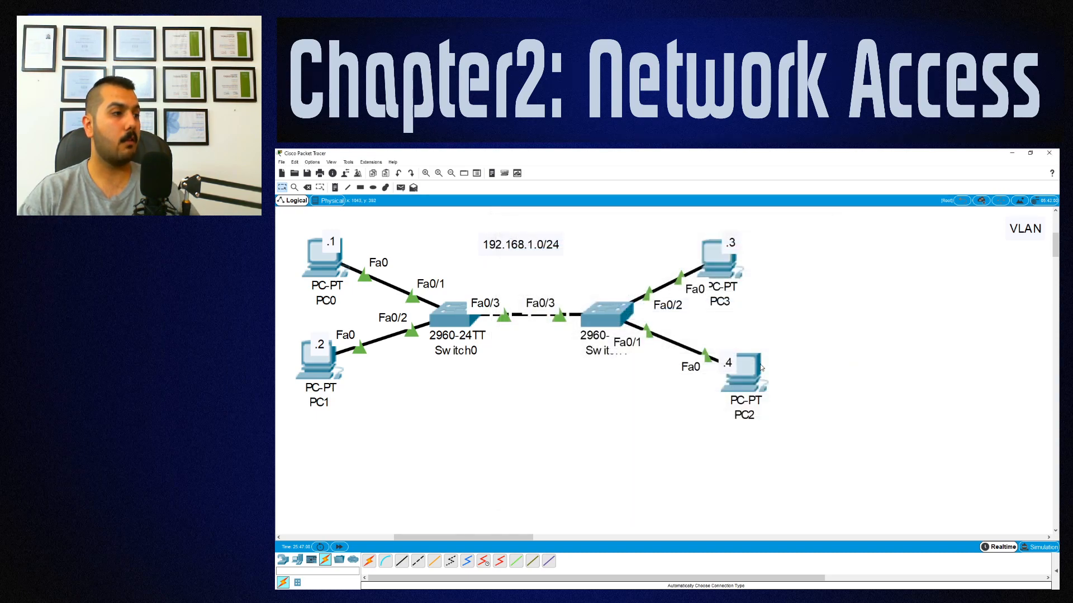
- Give PC2 the static IP address 192.168.1.4 with the automatically filled subnet mask and close its window
click(747, 373)
click(567, 239)
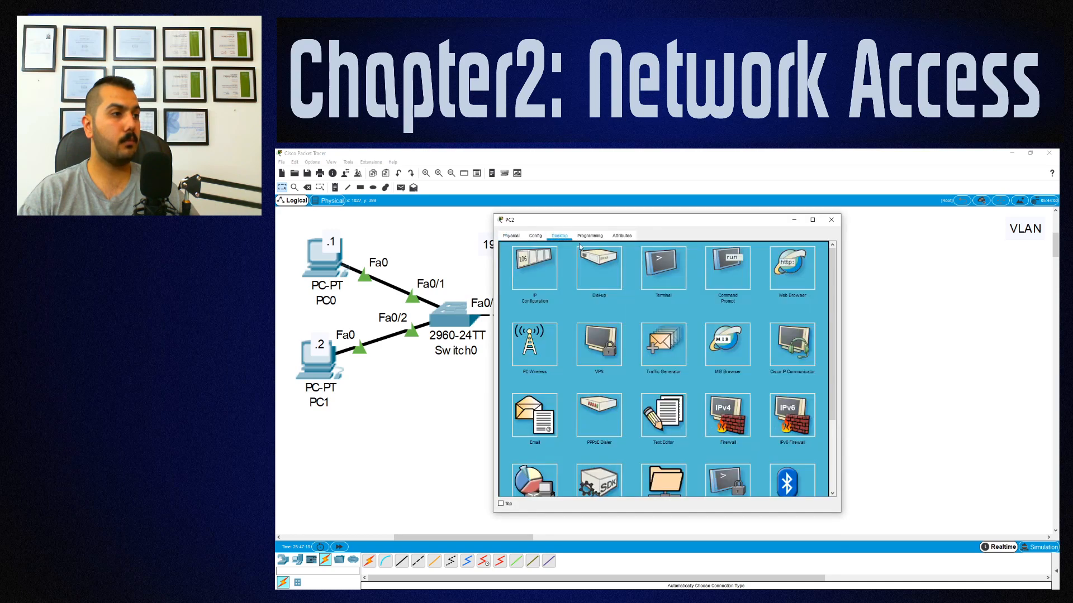
click(542, 274)
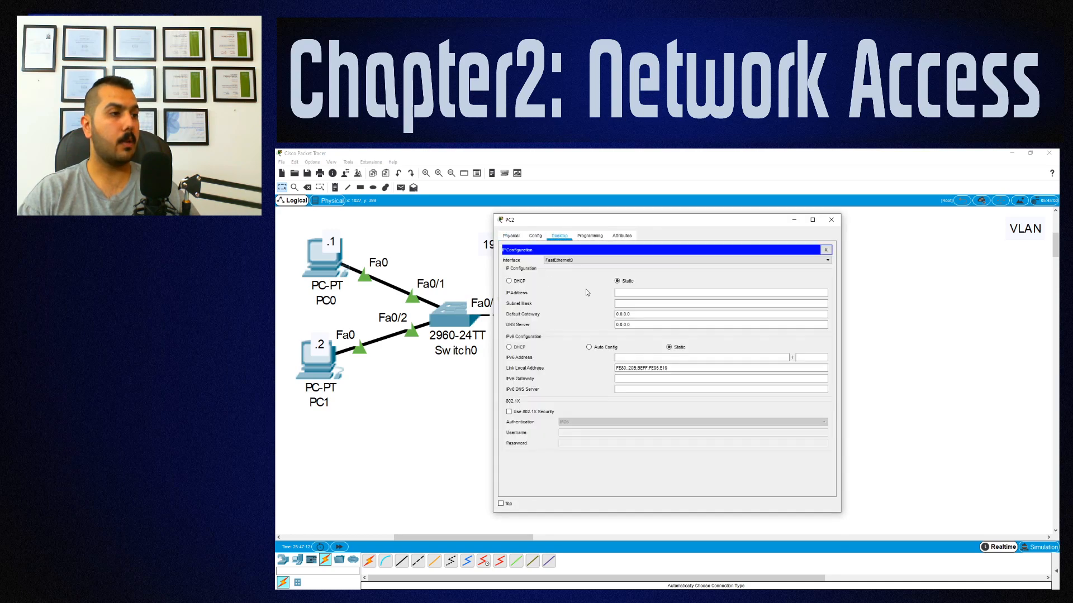
text(192)
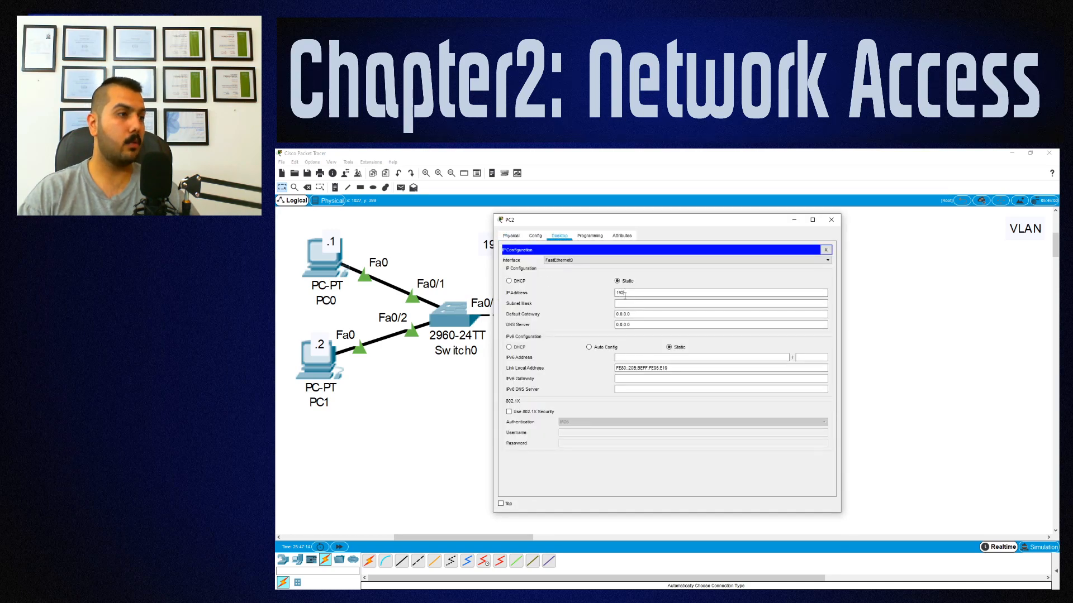
text(.168.1.4)
key(Tab)
click(826, 250)
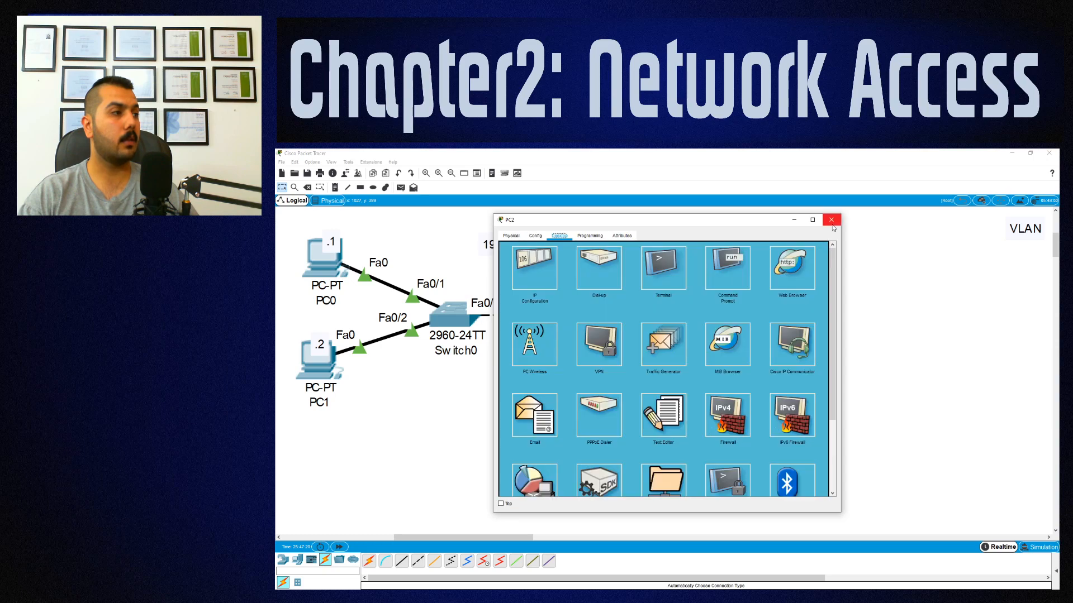
click(831, 220)
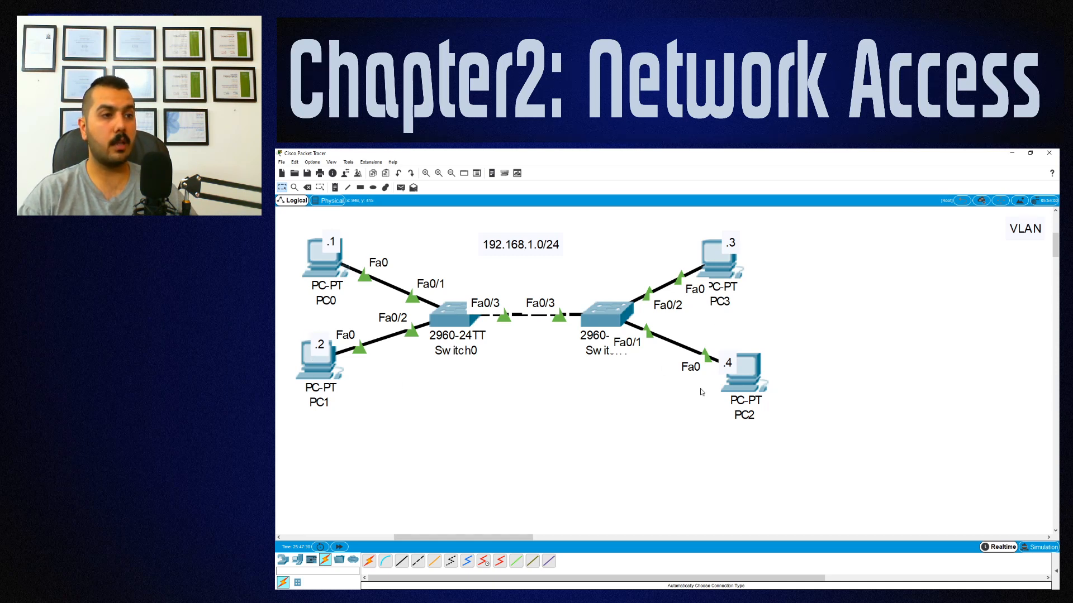
- Open PC1's Command Prompt, move its window clear of the topology, and ping PC0 at 192.168.1.1
mouse_move(310, 299)
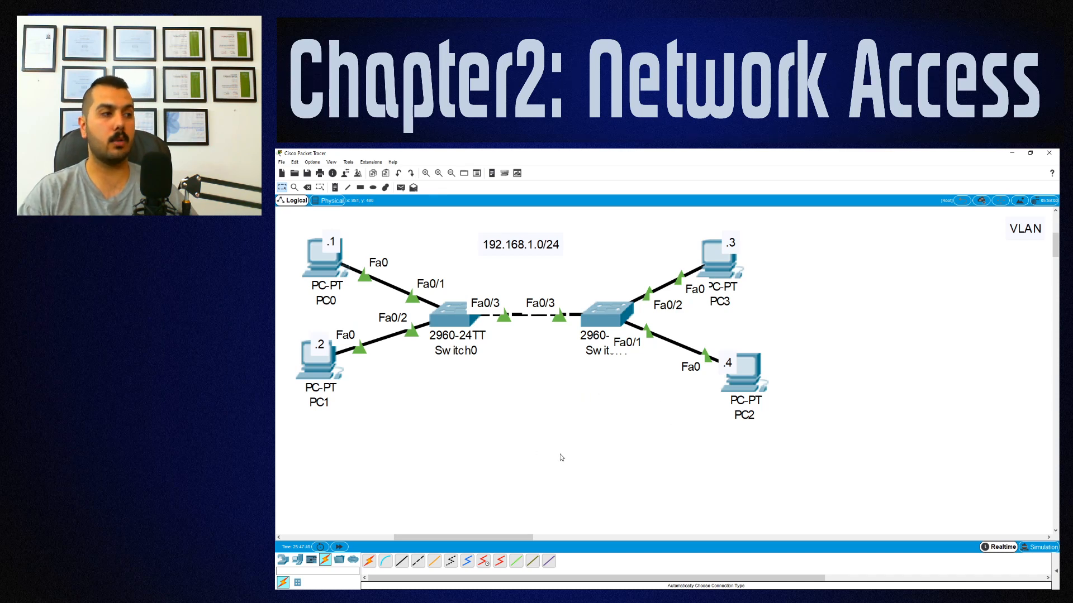
click(314, 363)
drag(686, 227, 906, 191)
click(961, 238)
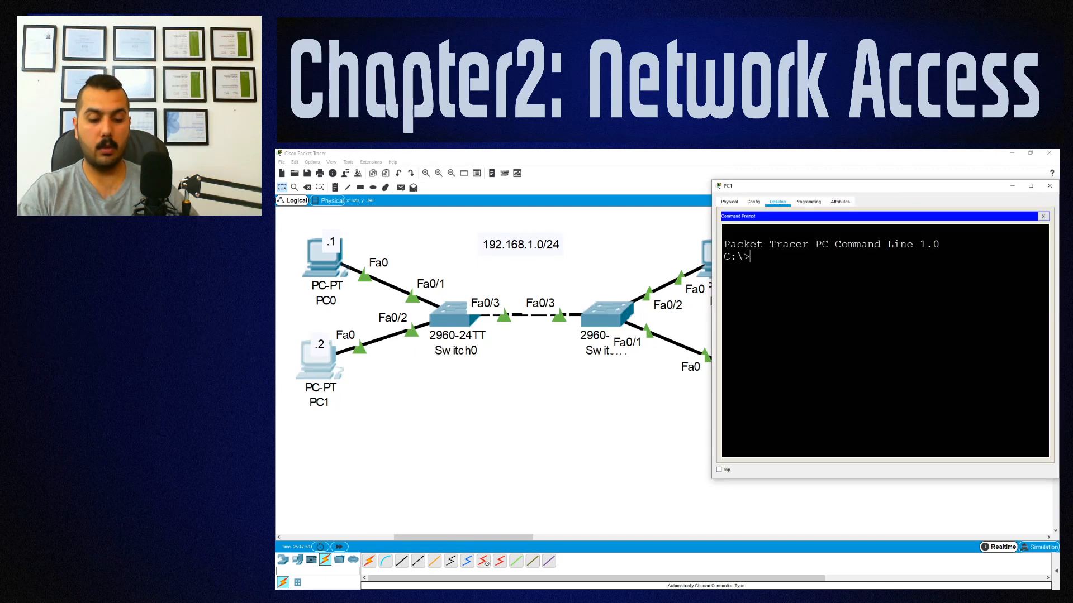
text(PING )
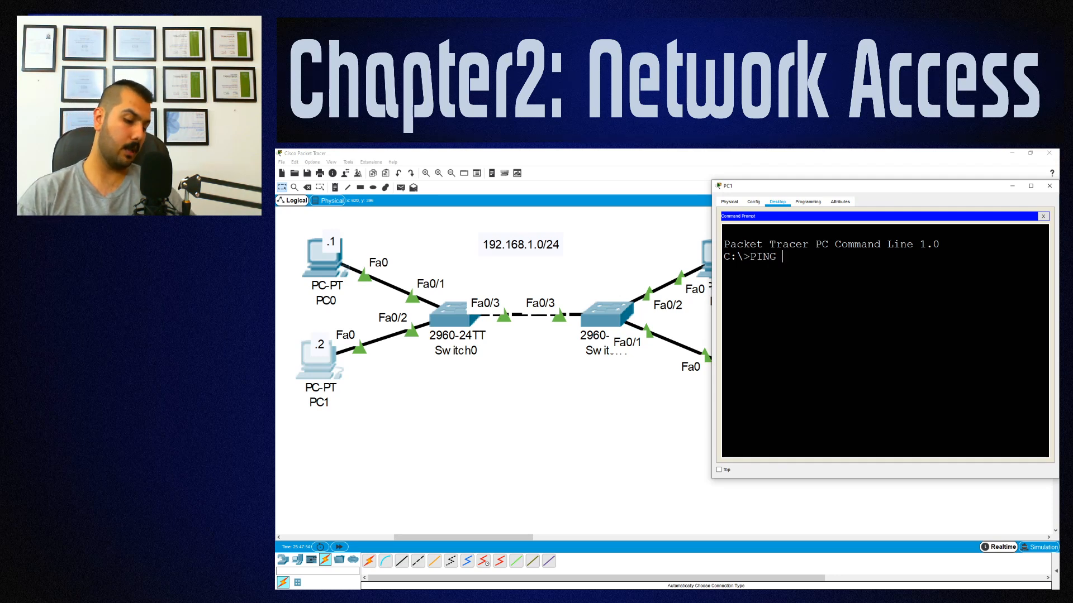
text(192.168.1.1)
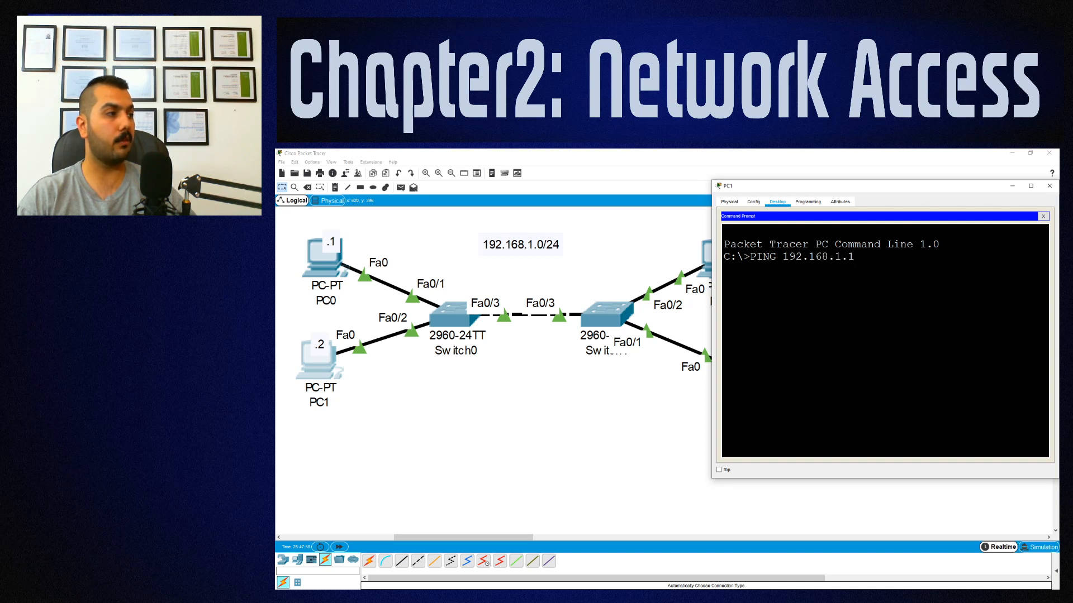
key(Return)
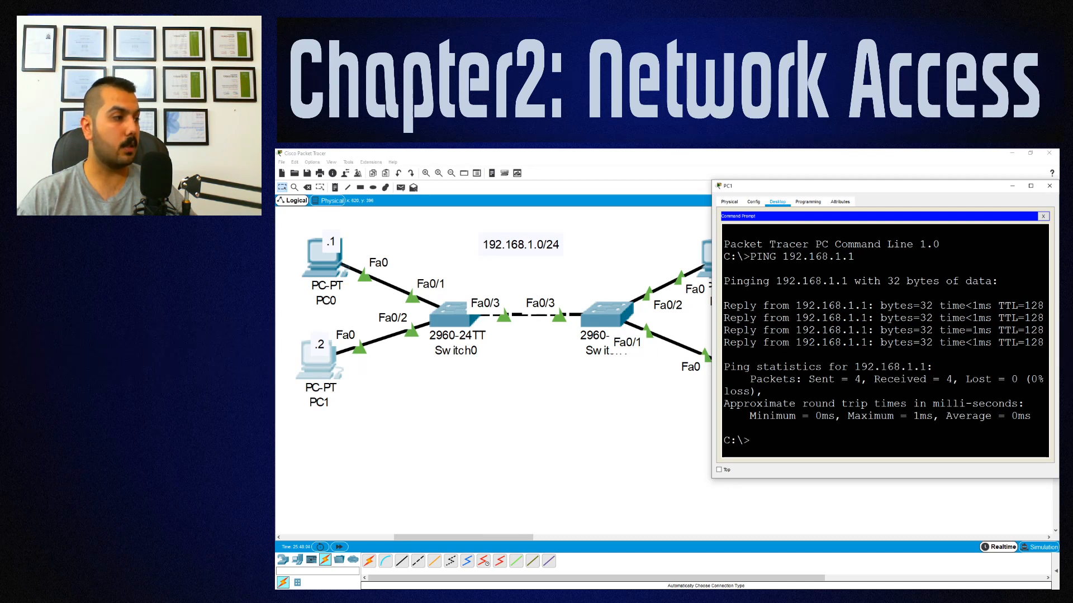
- Widen PC1's window, check the packet loss of the finished ping, and ping PC3 at 192.168.1.3
drag(712, 391, 654, 391)
drag(949, 380, 1026, 380)
click(693, 428)
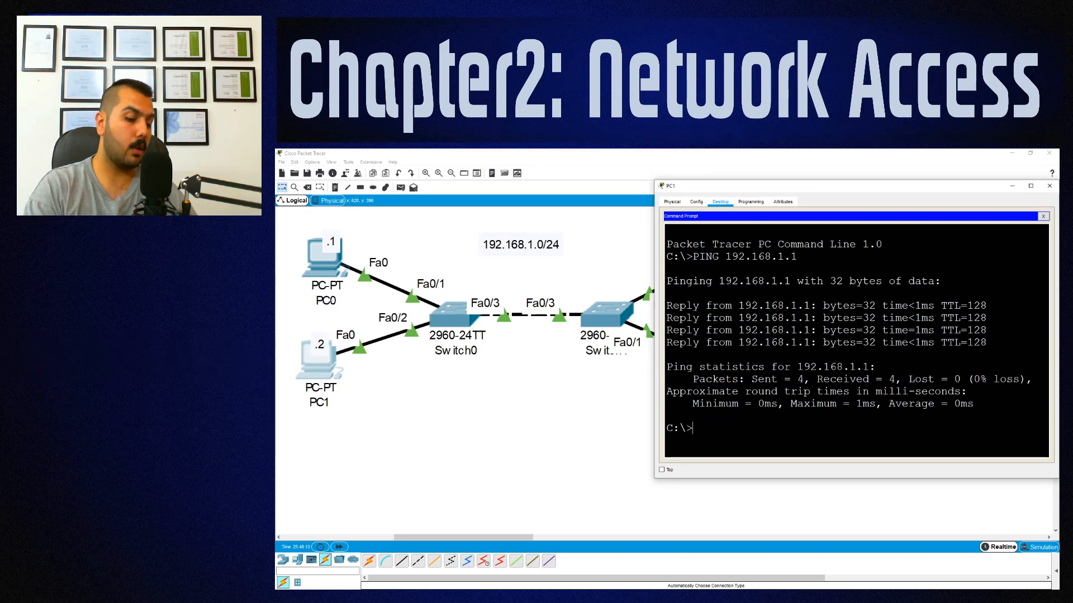
key(Up)
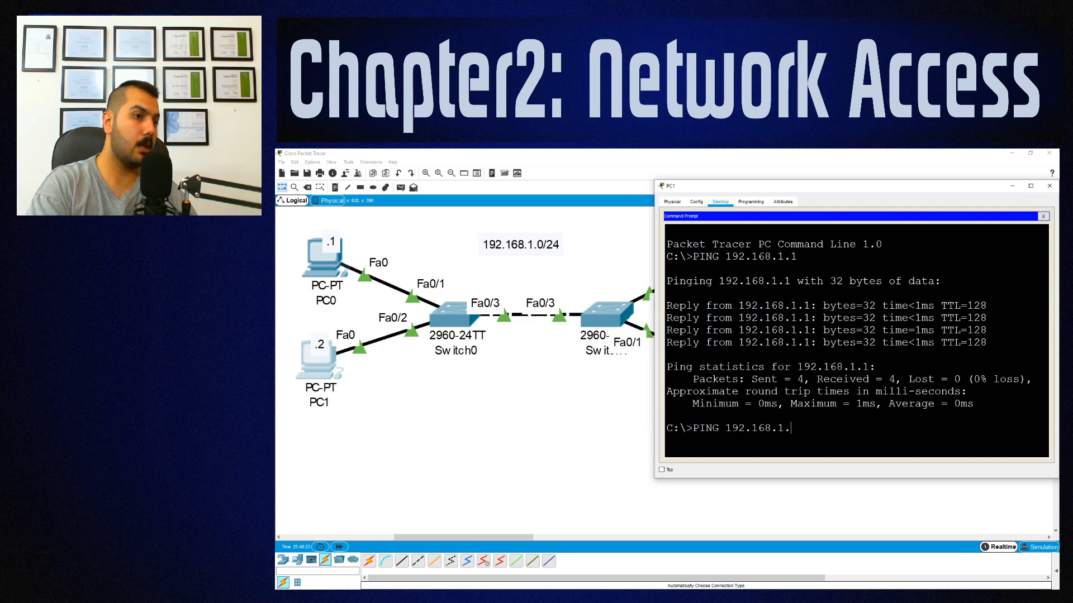
text(3)
key(Return)
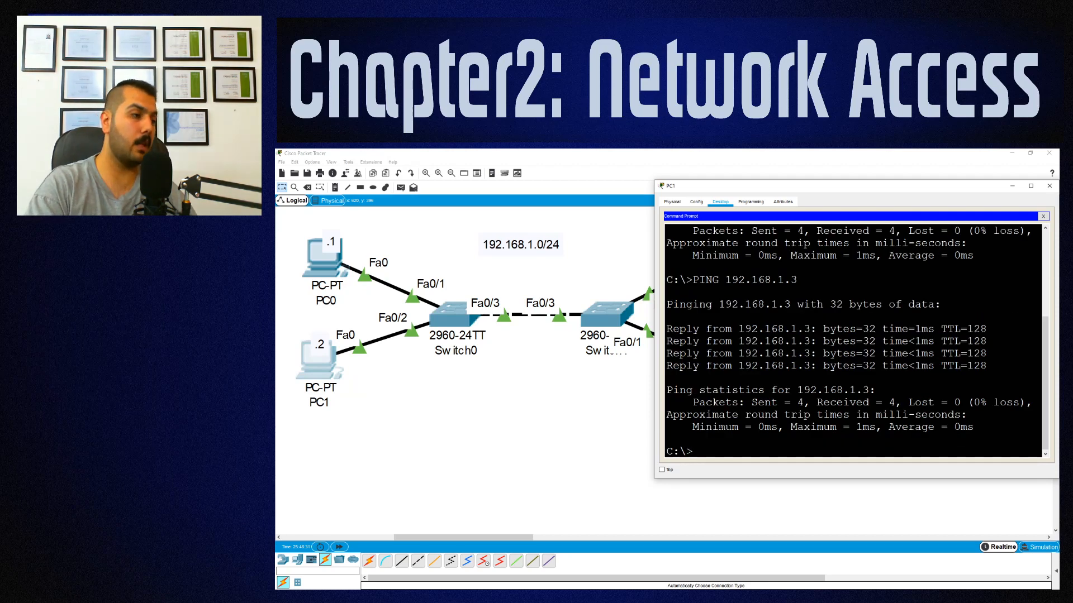
- Ping PC2 at 192.168.1.4 from PC1, interrupt the ping, check its packet statistics, and close PC1's window
key(Up)
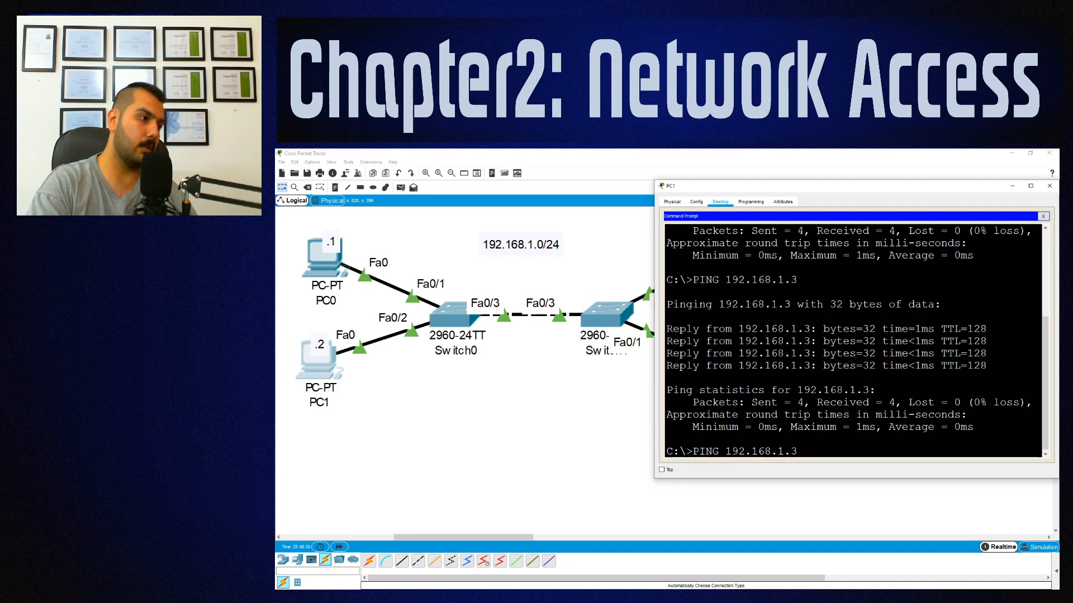
key(BackSpace)
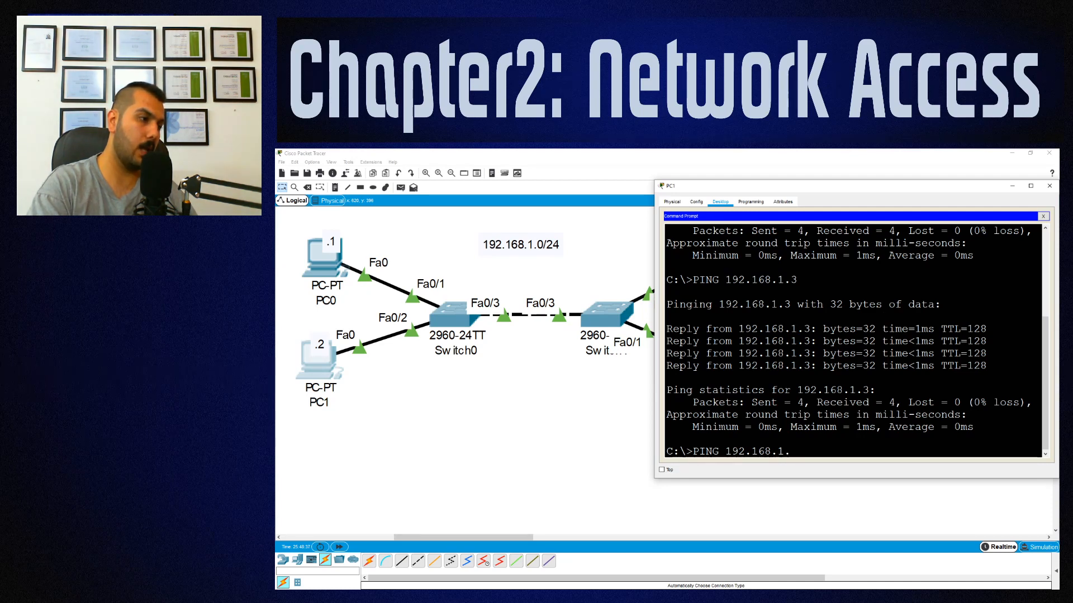
text(4)
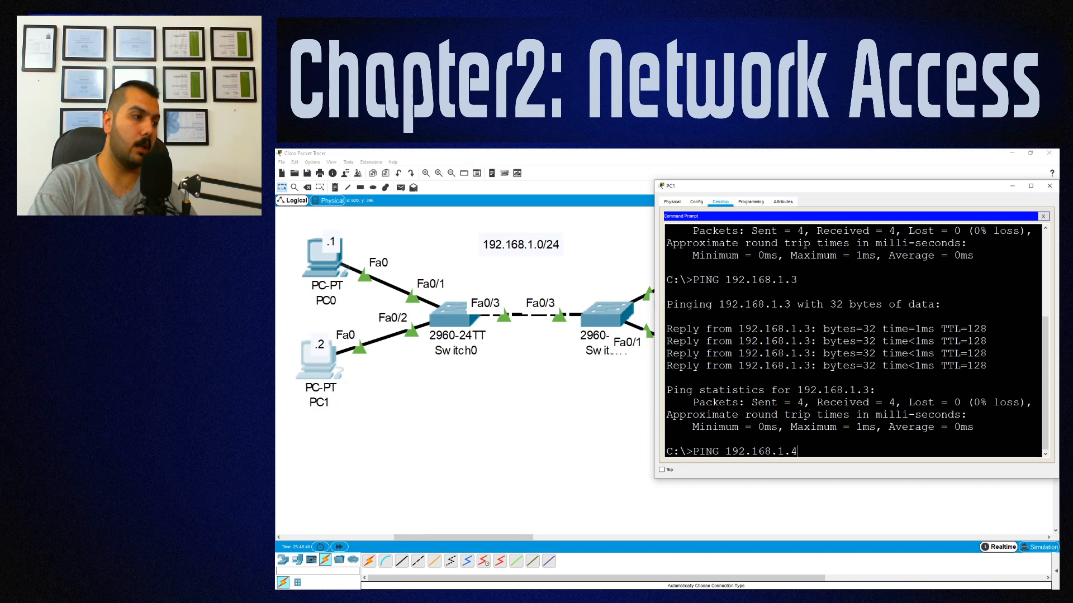
key(Return)
key(ctrl+c)
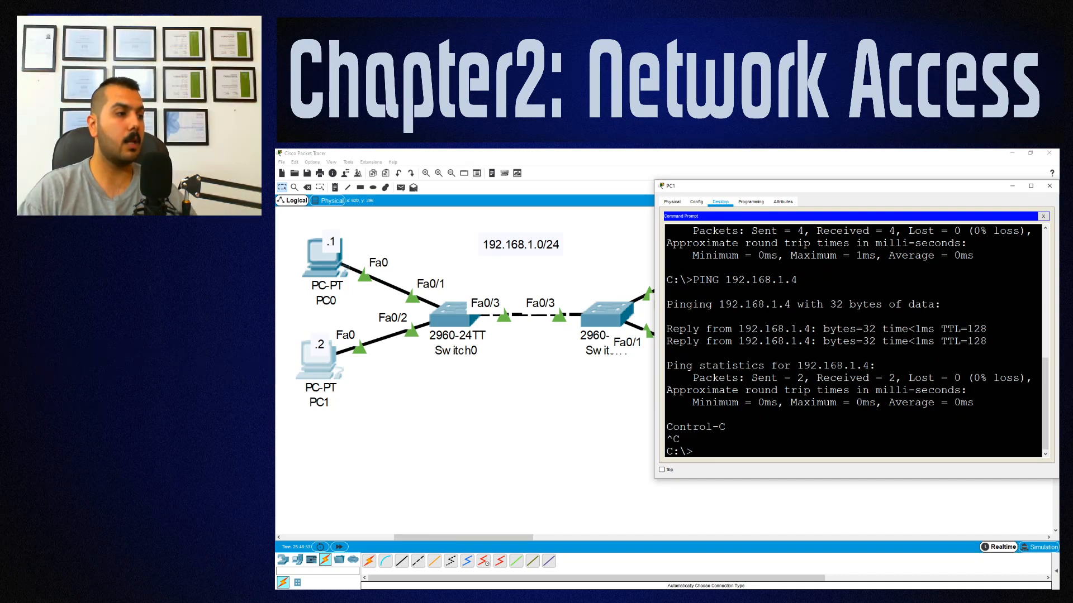
drag(751, 378, 967, 377)
click(906, 378)
click(967, 378)
click(1049, 187)
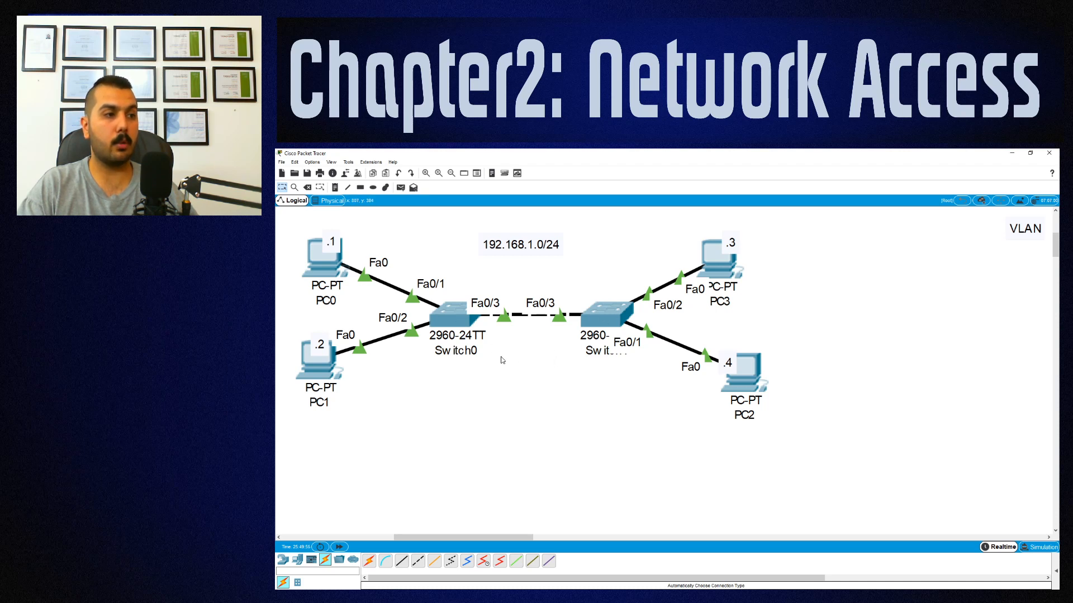
- Try to rename Switch0 as Switch1 in the topology
click(467, 351)
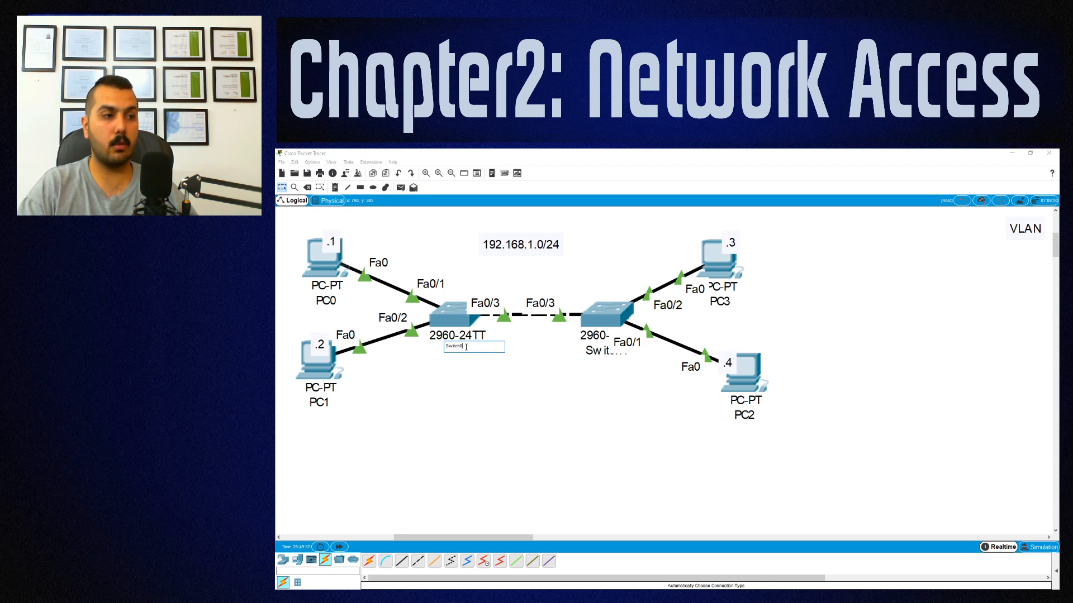
key(BackSpace)
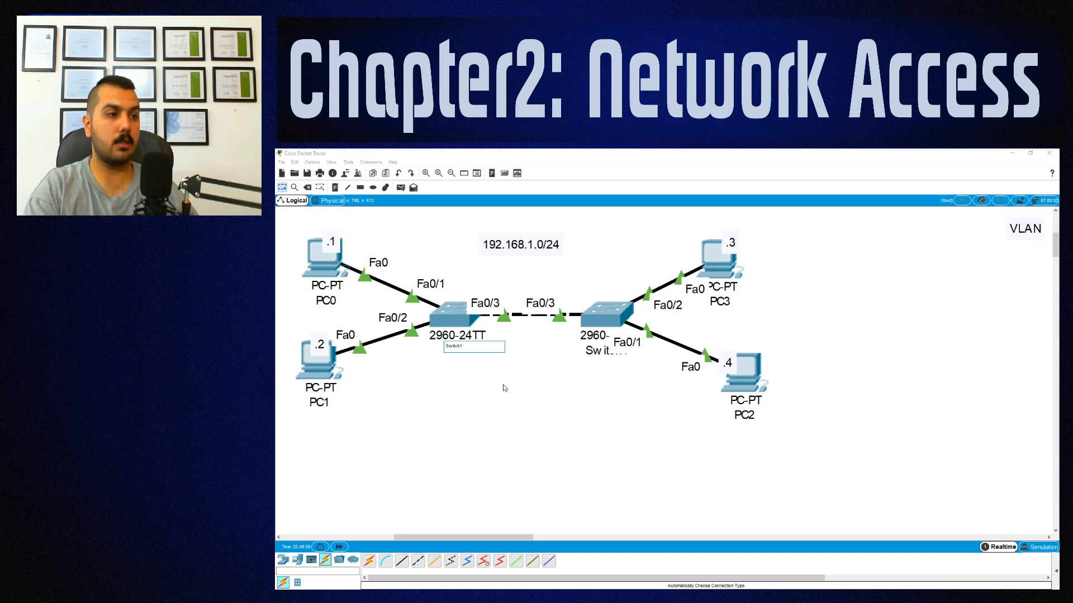
text(1)
key(Return)
click(703, 386)
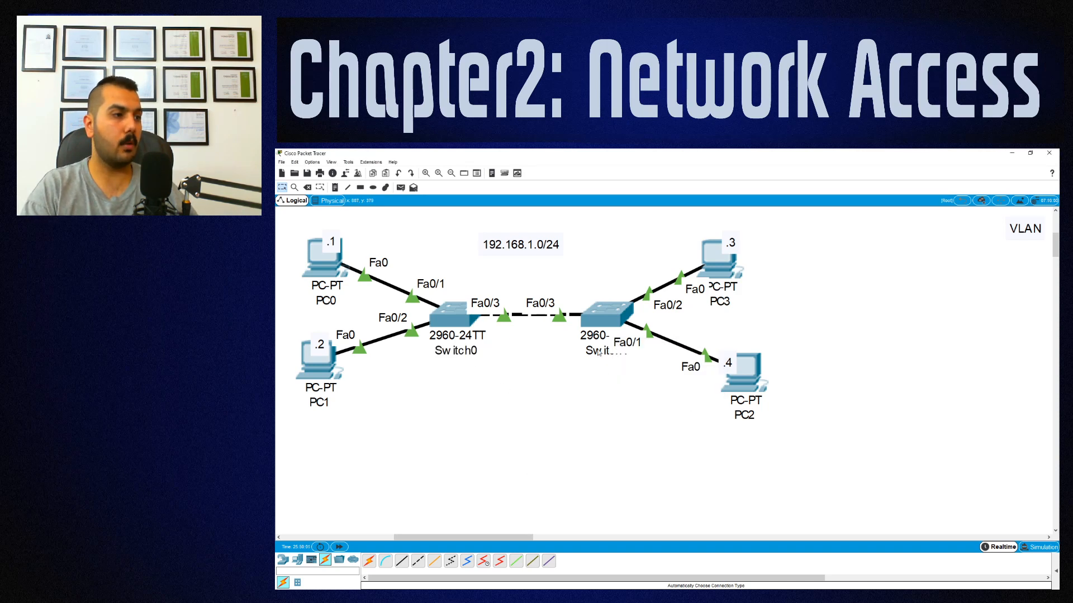
- Rename the switch serving PC2 and PC3 as Switch2, and rename Switch0 as Switch1
click(599, 351)
key(BackSpace)
click(565, 426)
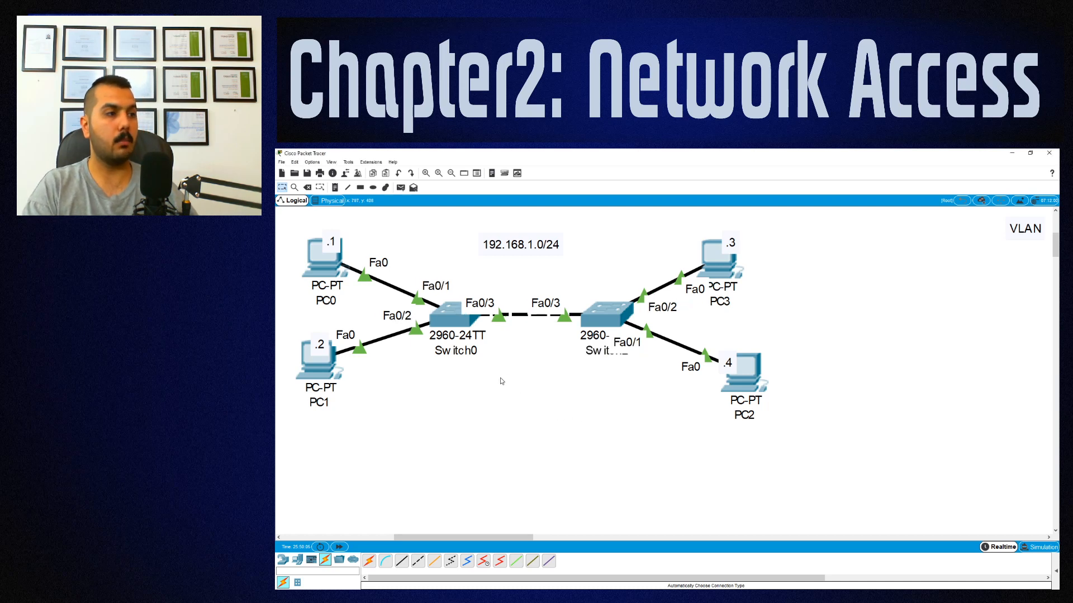
click(472, 348)
key(BackSpace)
text(1)
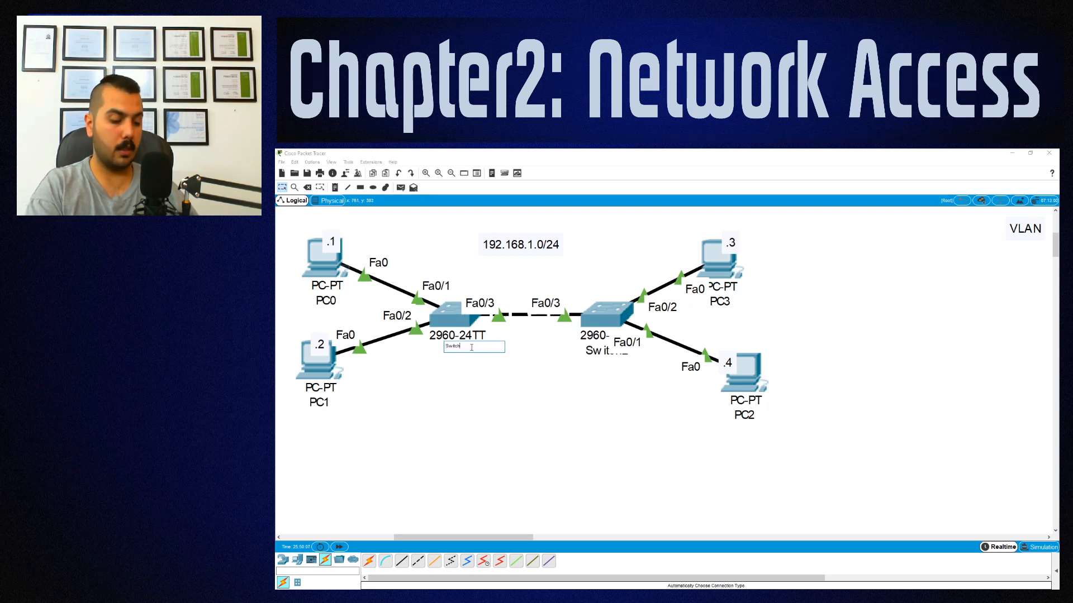
click(515, 405)
- Move Switch2 lower in the topology so its labels are clear of the cables, and shift PC2 to line up with its .4 note
drag(603, 362, 594, 359)
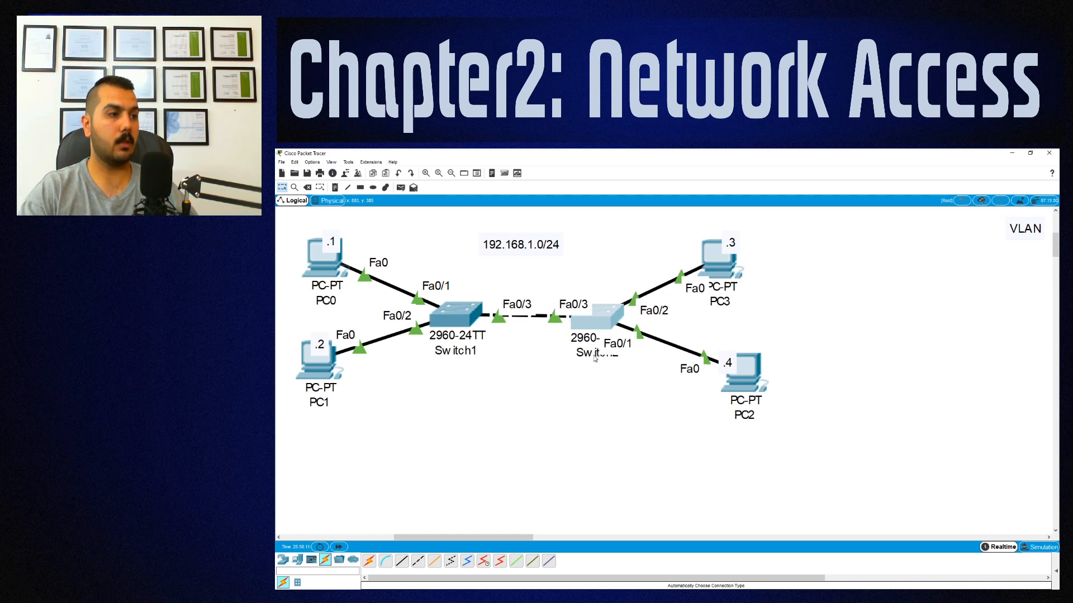
click(588, 387)
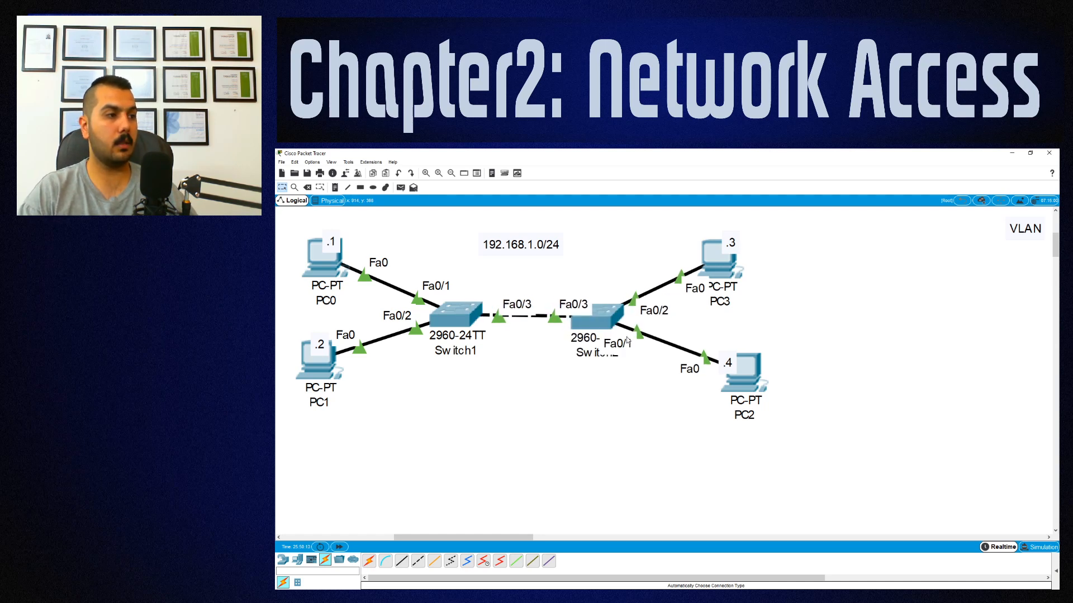
drag(605, 327, 597, 391)
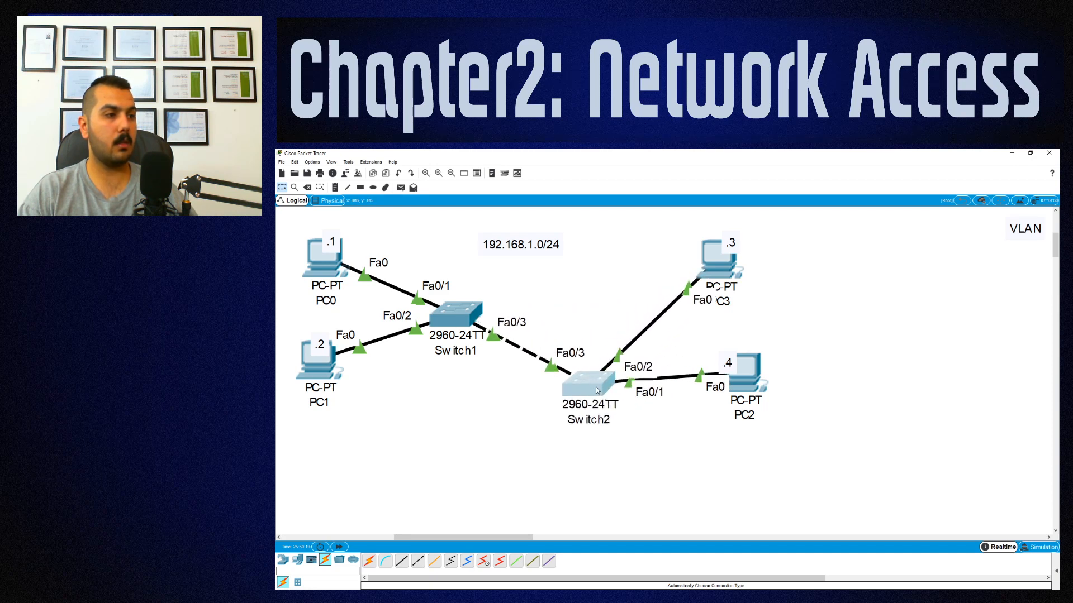
mouse_move(757, 375)
mouse_down()
mouse_move(783, 386)
mouse_move(774, 370)
mouse_up()
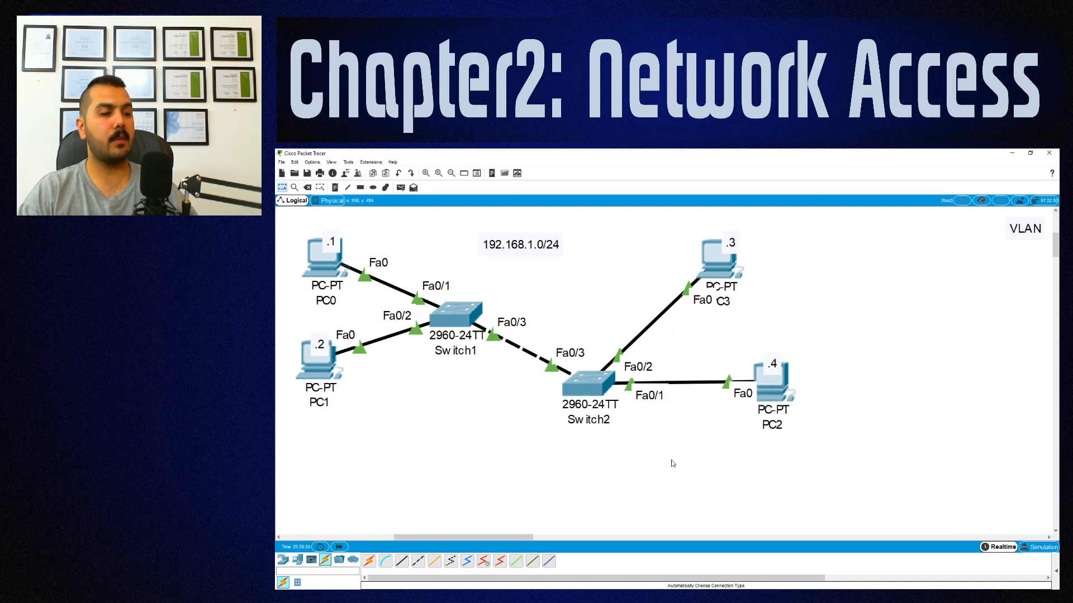
- Open Switch1's command-line interface, enlarge its window beside the topology, and start the console session at the Switch> prompt
drag(521, 536, 524, 537)
click(439, 326)
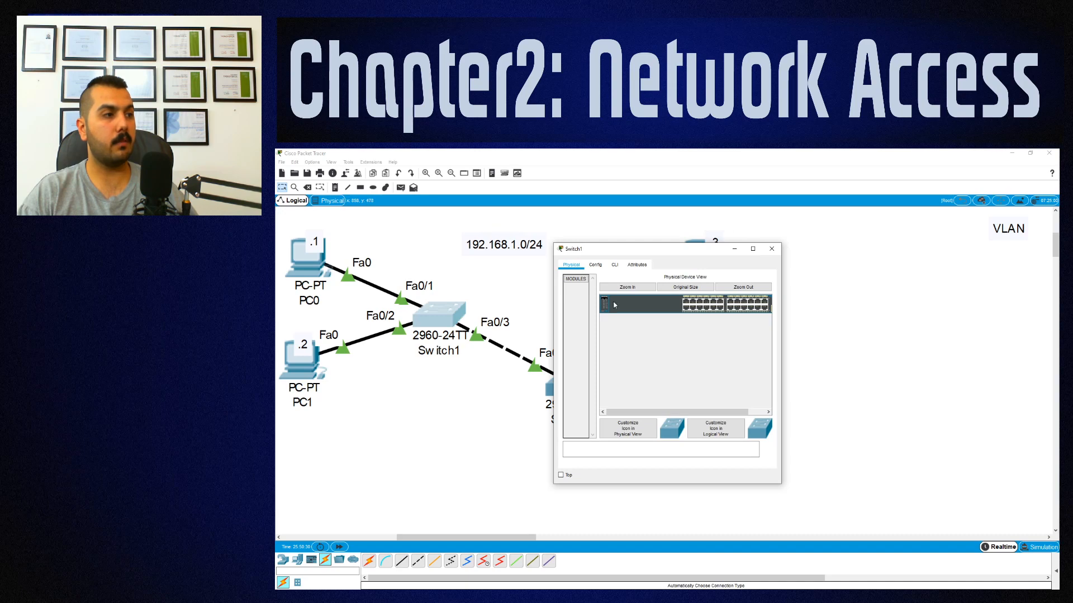
click(612, 267)
drag(711, 249, 989, 155)
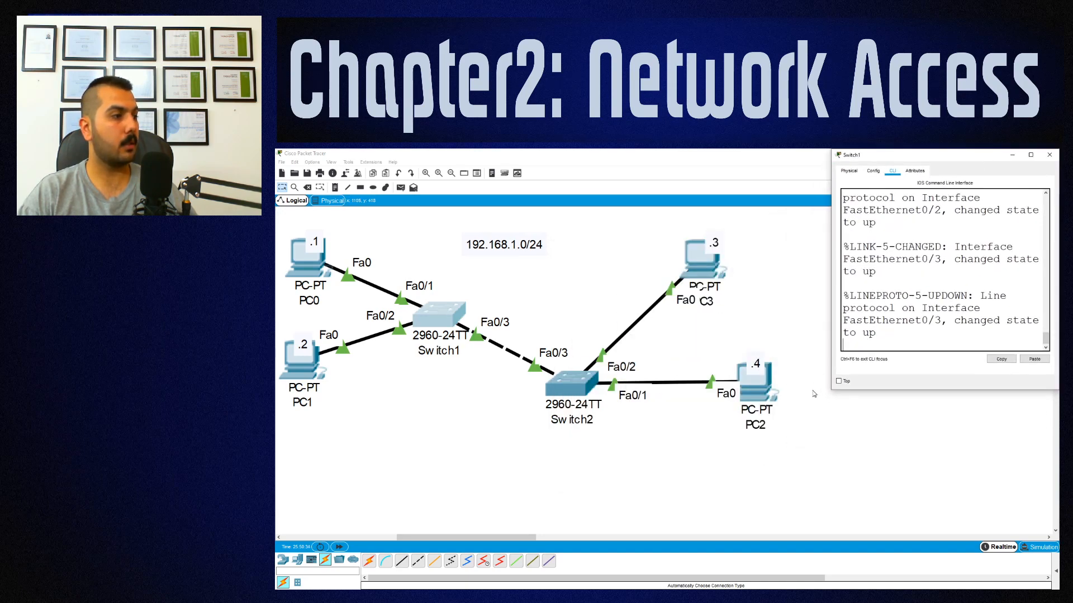
drag(831, 393, 512, 491)
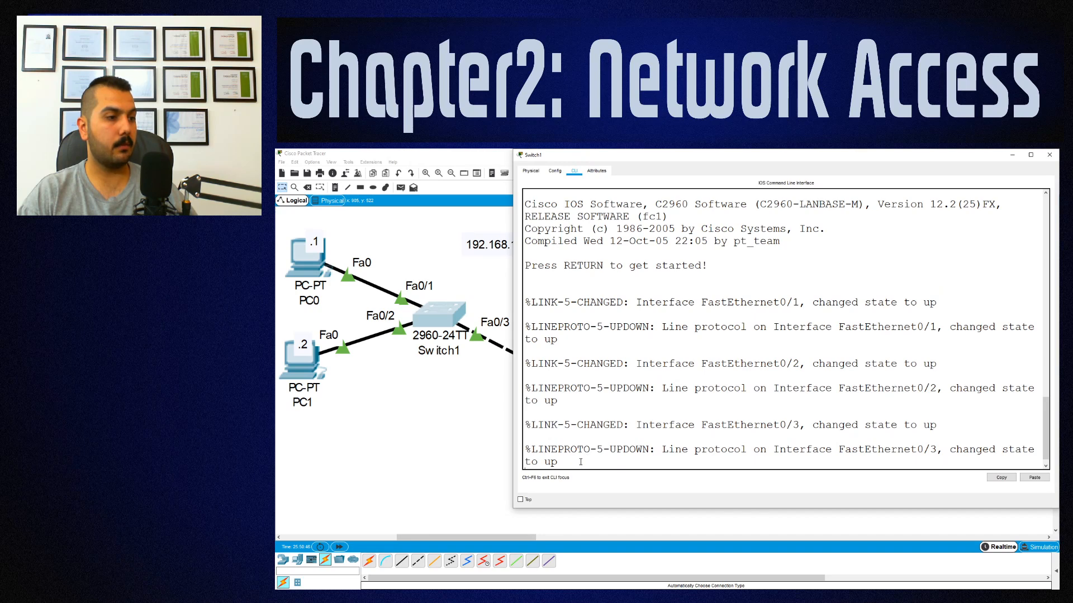
key(Return)
key(Return)
key(Return)
key(Return)
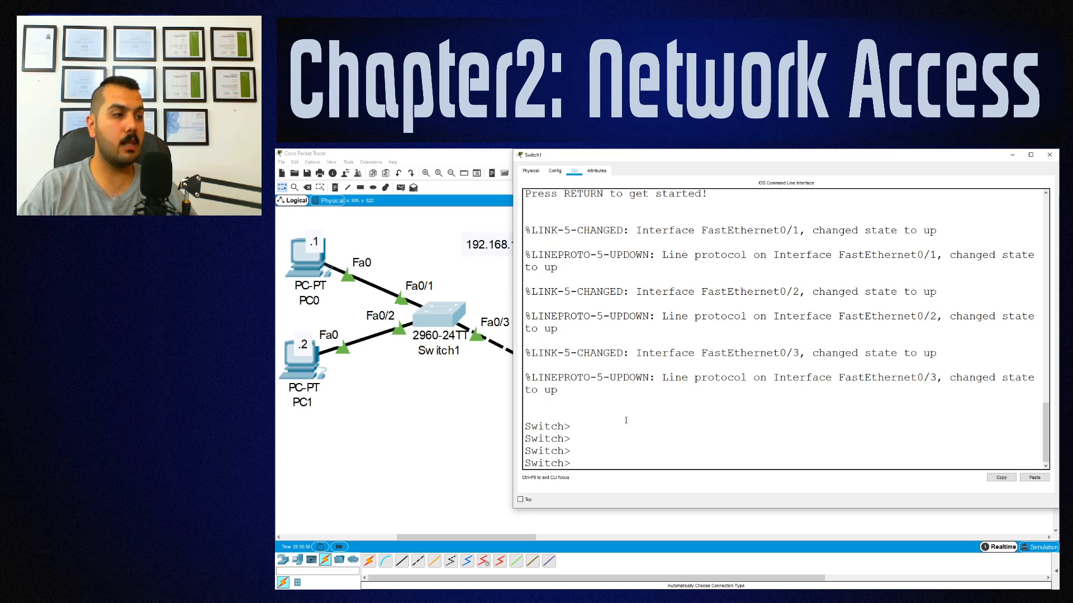
- Enter privileged EXEC mode on Switch1 with the enable command, completing it from the abbreviation "en"
drag(559, 379, 603, 378)
click(603, 379)
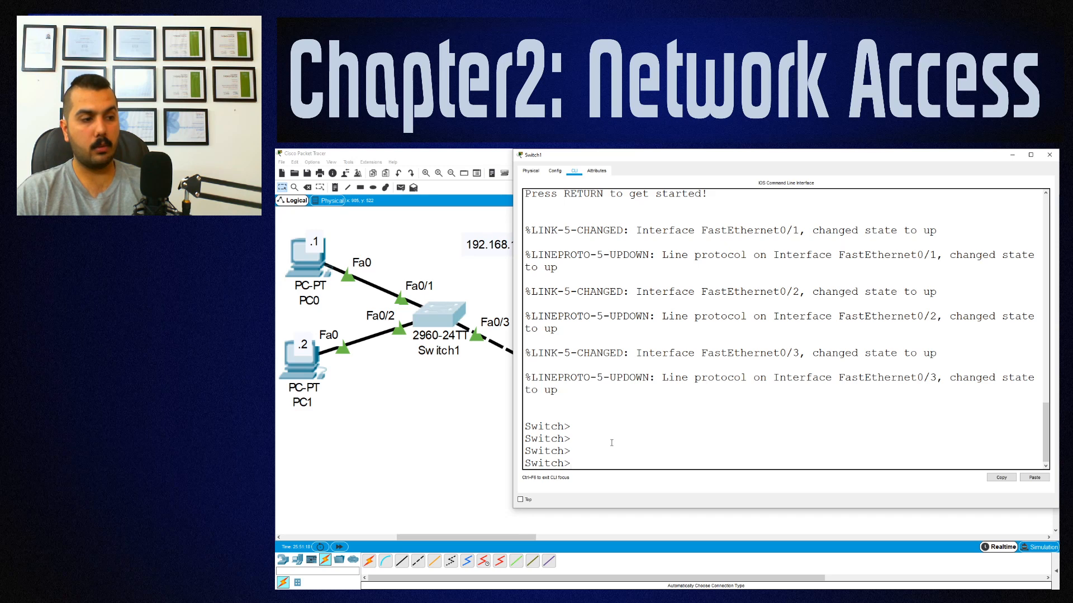
text(en)
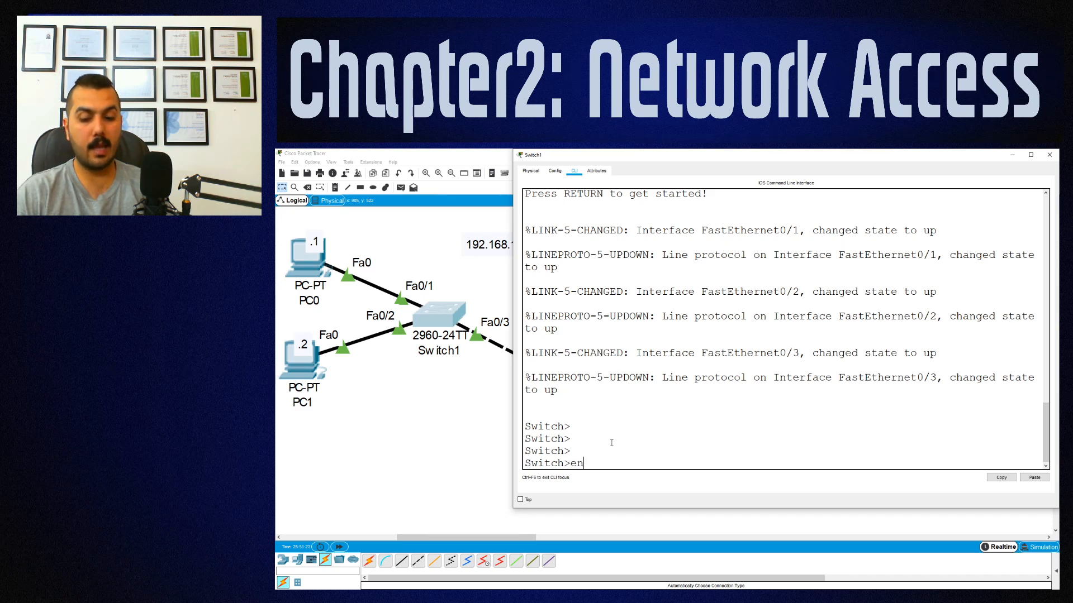
key(Tab)
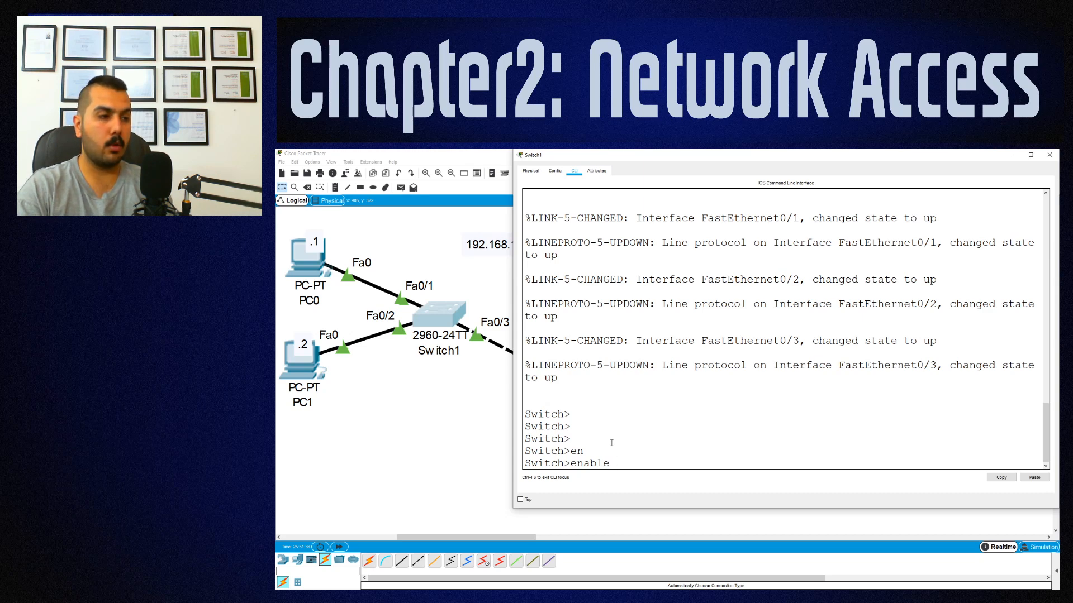
key(Return)
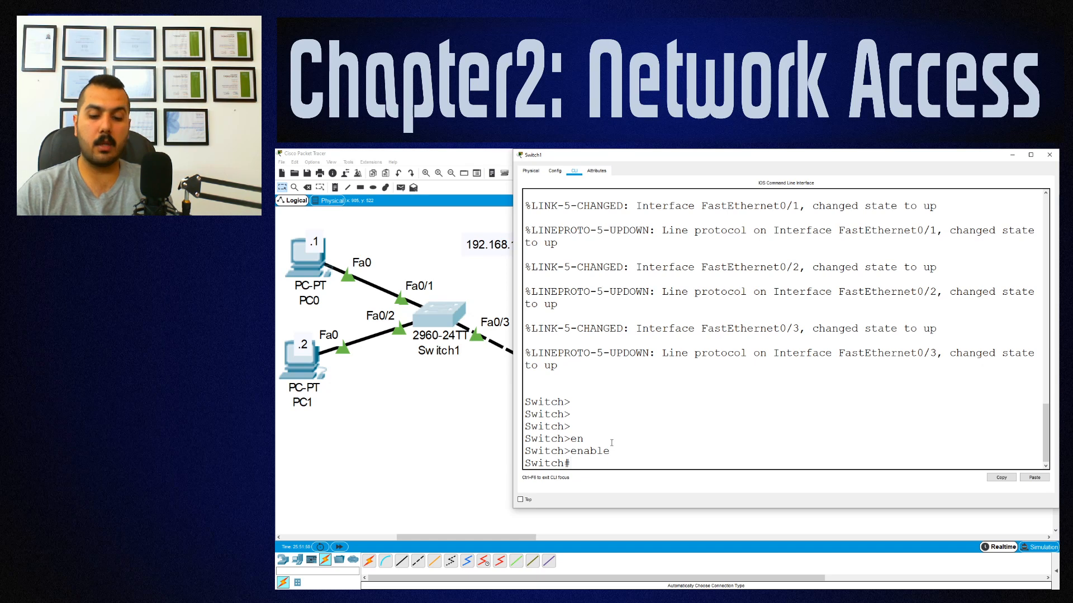
- List the options of the show command with show ? on Switch1, and make the CLI window taller to fit the listing
text(show)
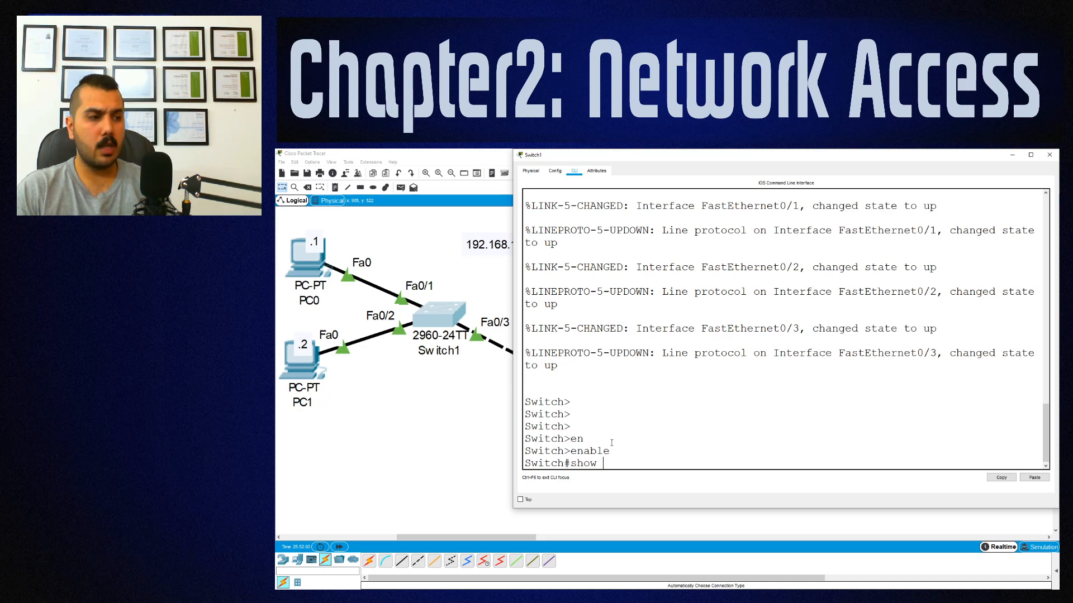
text(?)
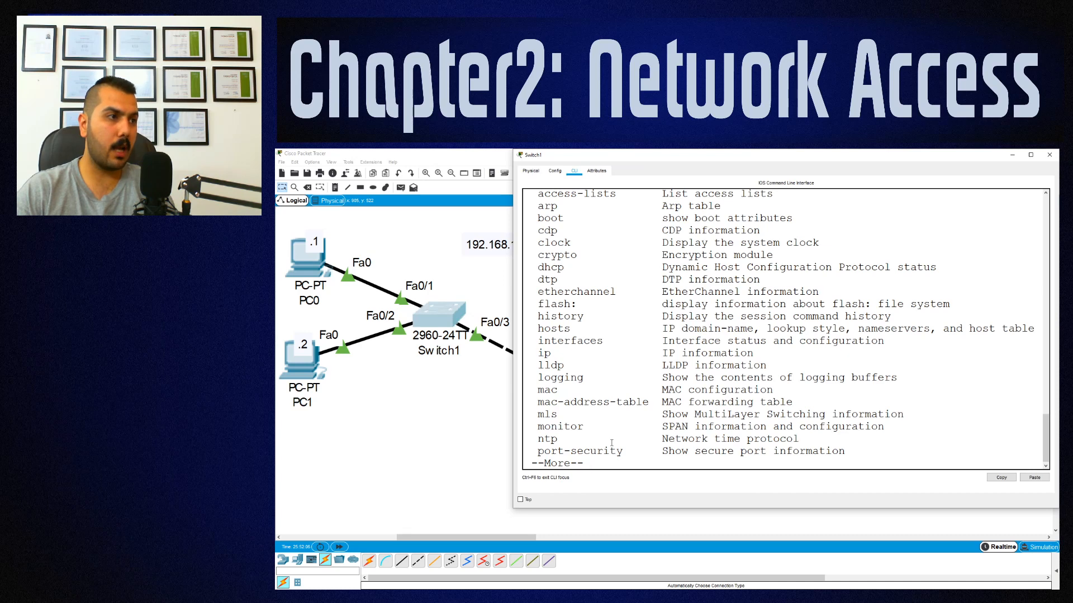
scroll(624, 420, up, 2)
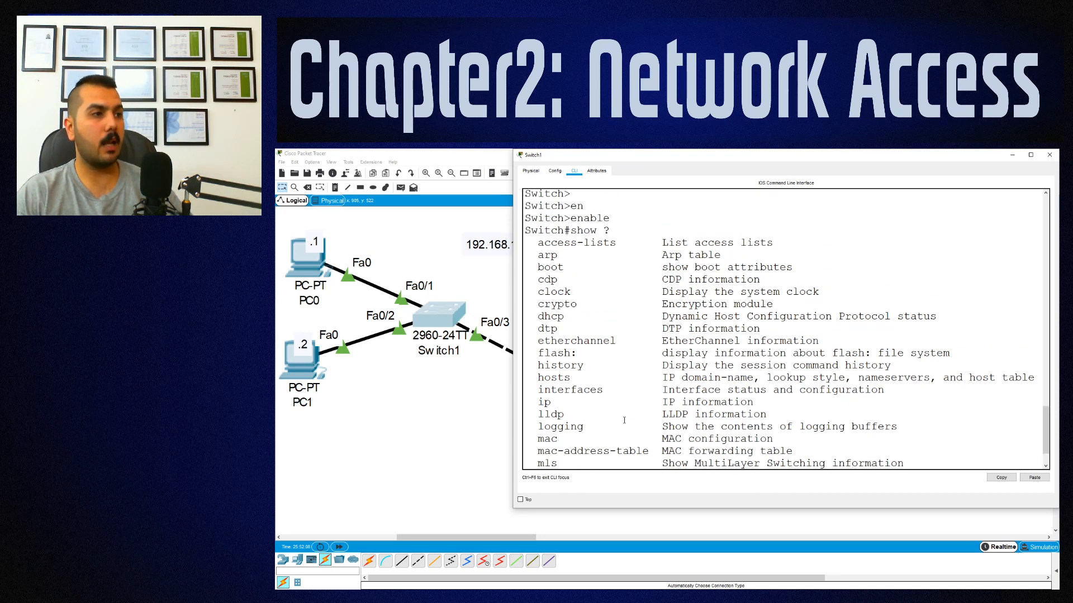
drag(612, 230, 603, 231)
click(611, 230)
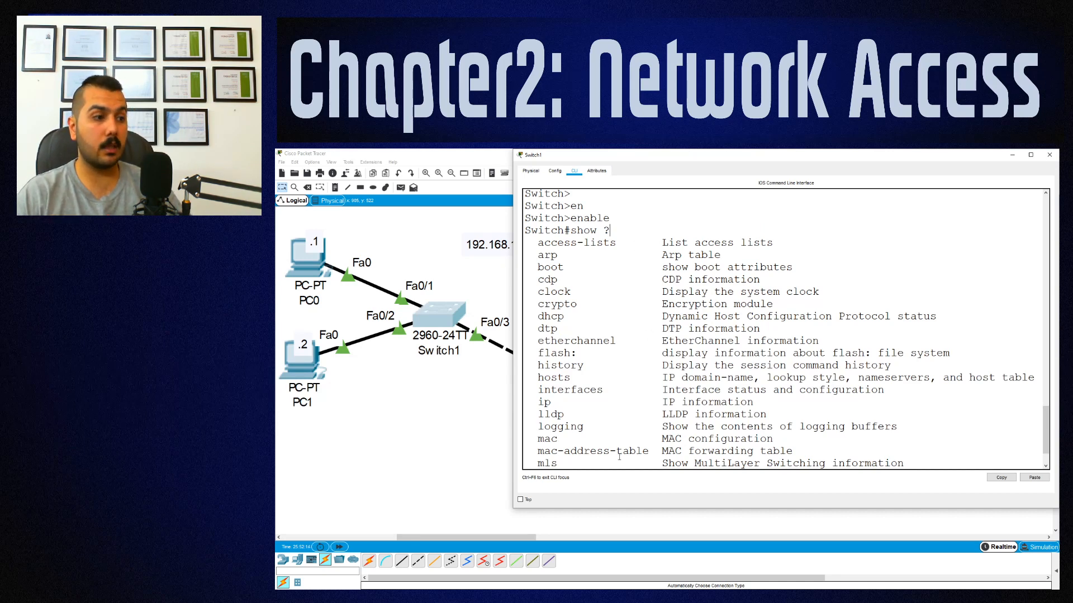
drag(612, 509, 609, 589)
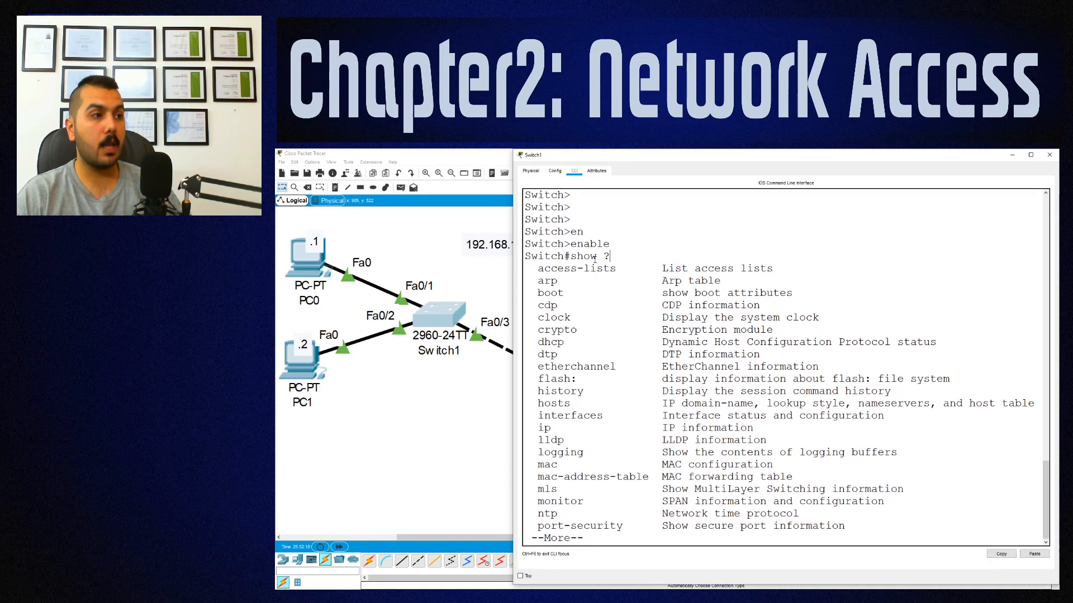
- Quit the paged help listing, erase the leftover show text, and clear the visible console by filling it with empty Switch# prompts
key(q)
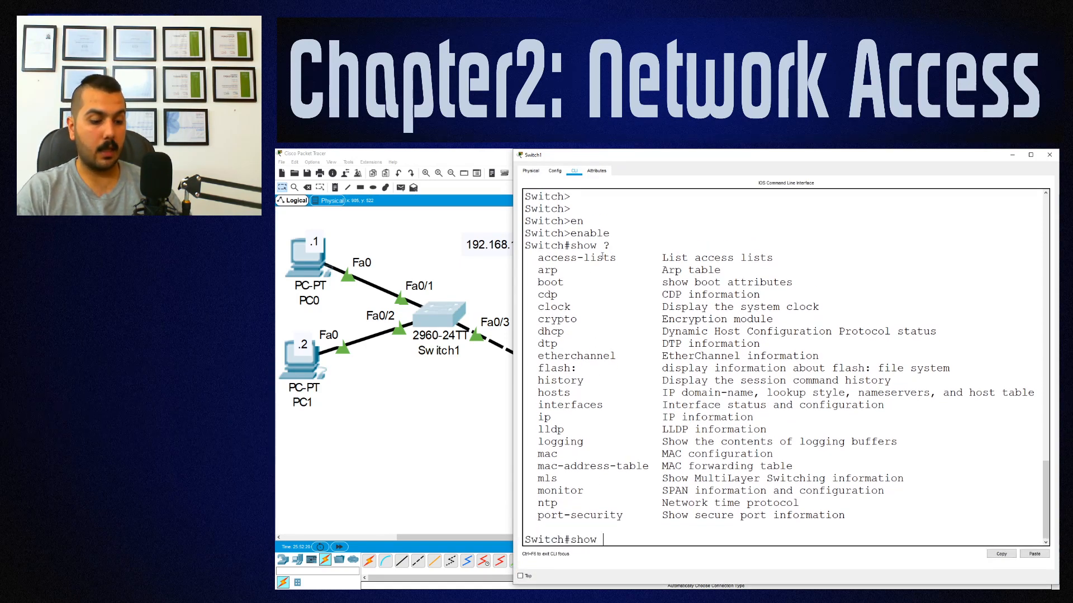
key(BackSpace)
key(BackSpace)
key(BackSpace)
key(BackSpace)
key(BackSpace)
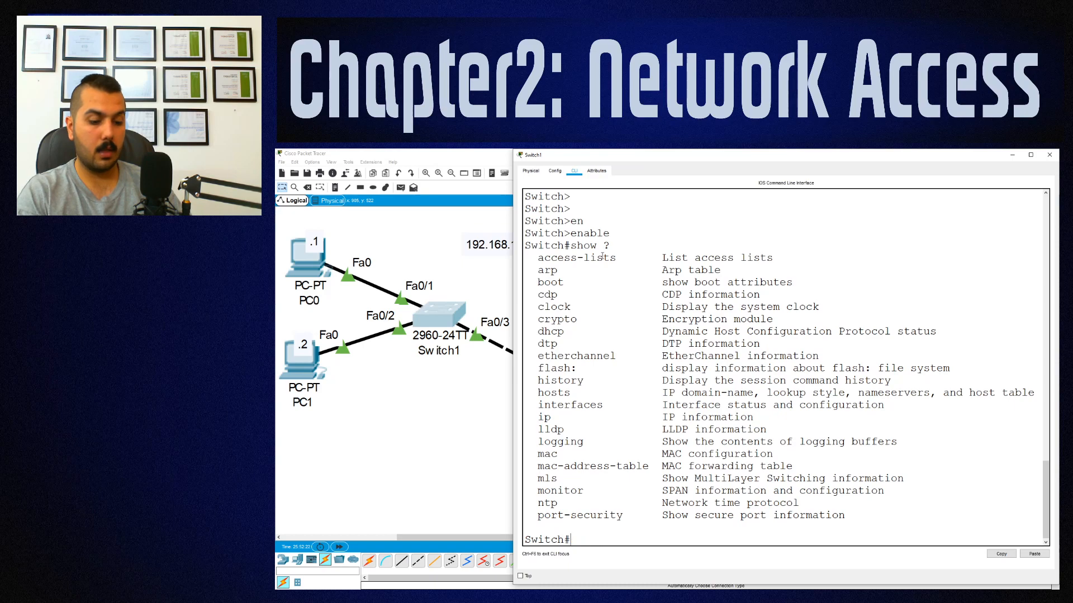
key(Return)
key(Return)
key(Return)
key(Return)
key(Return)
key(Return)
key(Return)
key(Return)
key(Return)
key(Return)
key(Return)
key(Return)
key(Return)
key(Return)
key(Return)
key(Return)
key(Return)
key(Return)
key(Return)
key(Return)
key(Return)
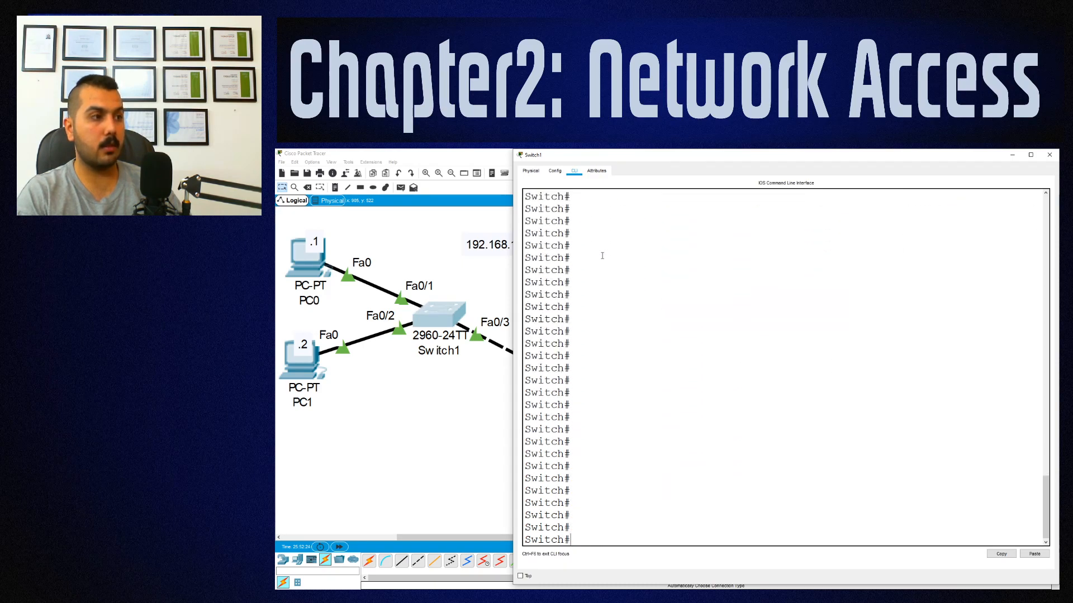
- List the show command options again with show ? and page through to the end of the listing
text(show)
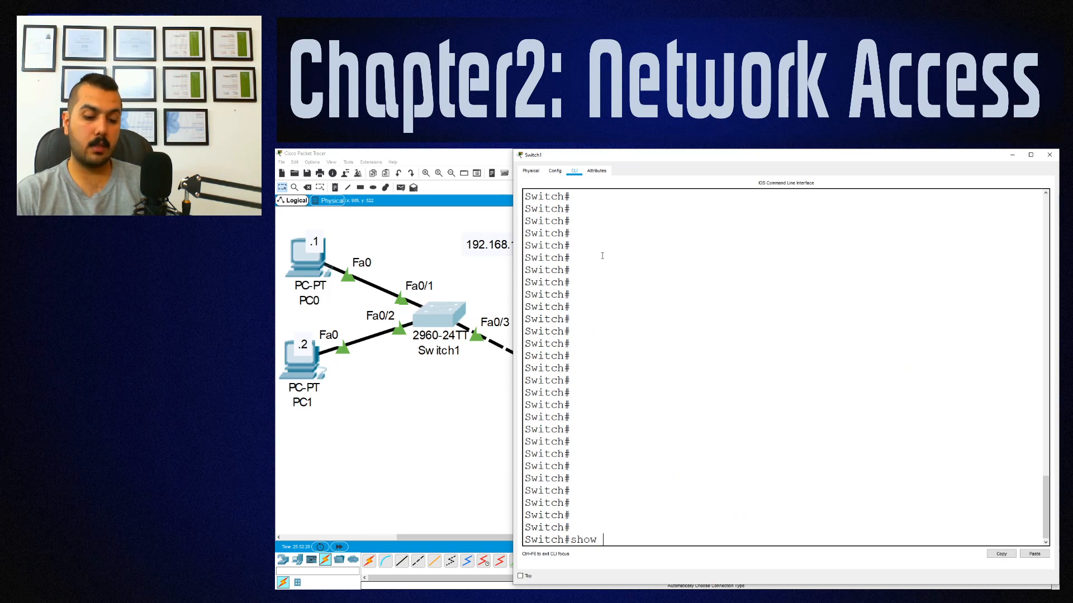
text( ?)
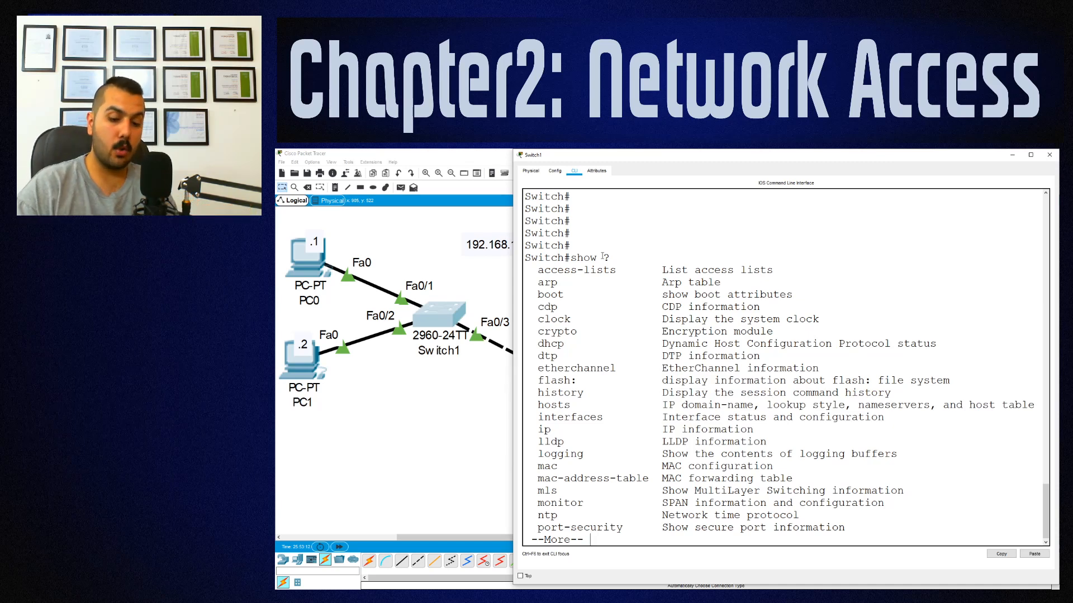
key(space)
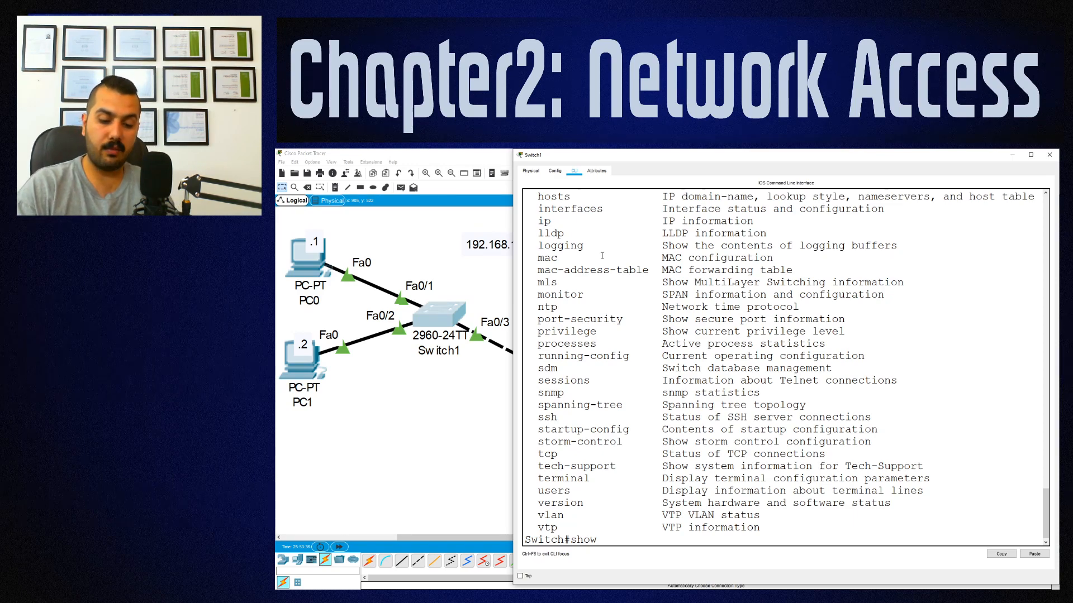
- Complete "show int" to show interfaces and list its available options with ?
text(i)
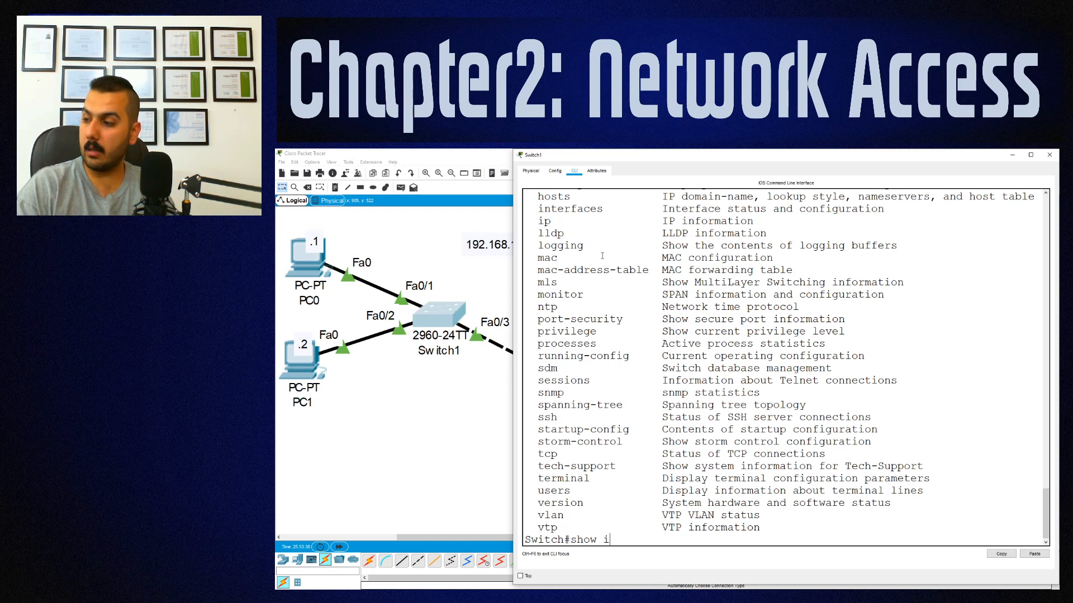
text(nt)
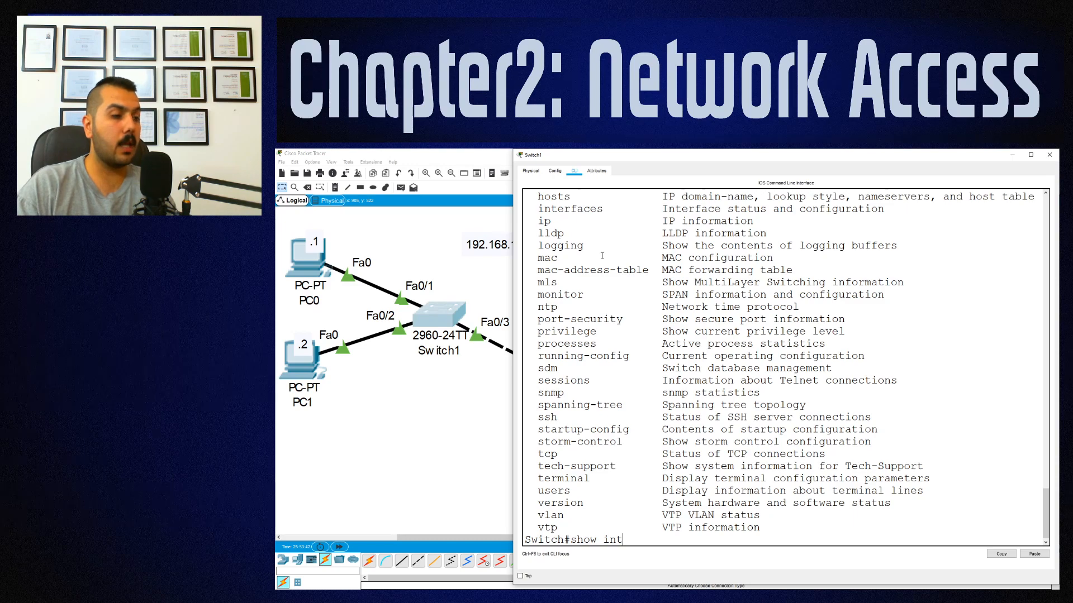
key(Tab)
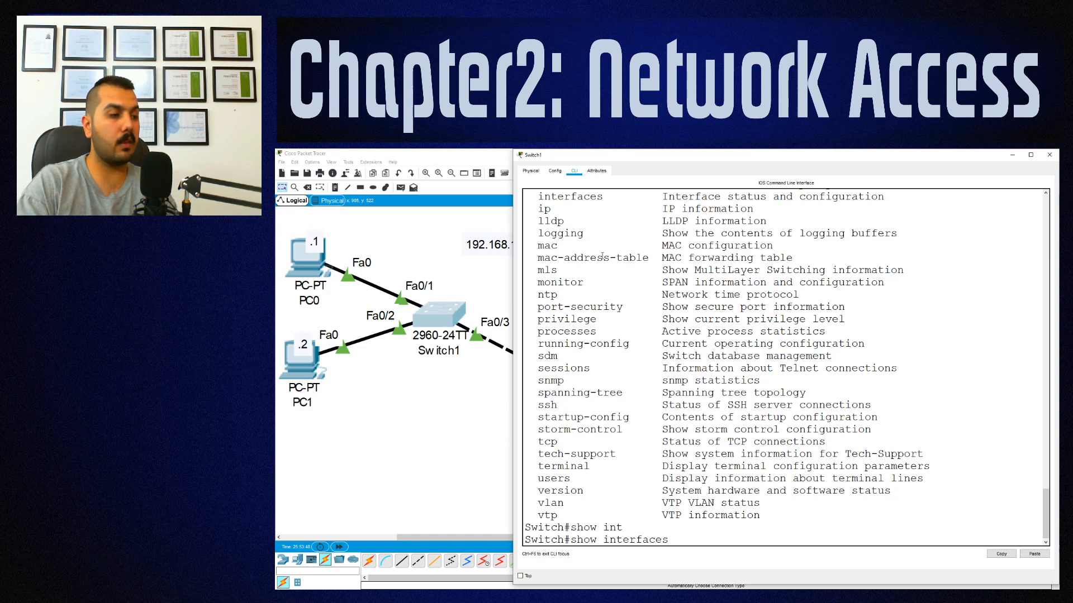
text(?)
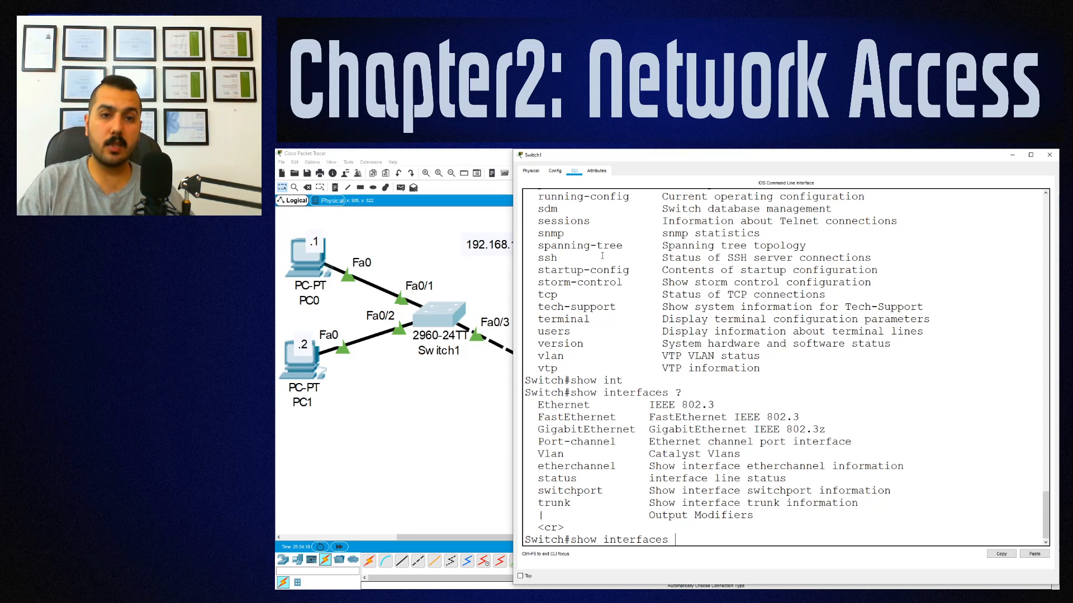
- Examine the show ? and show interfaces ? listings, comparing their entries and noting the <cr> option
drag(558, 530, 548, 531)
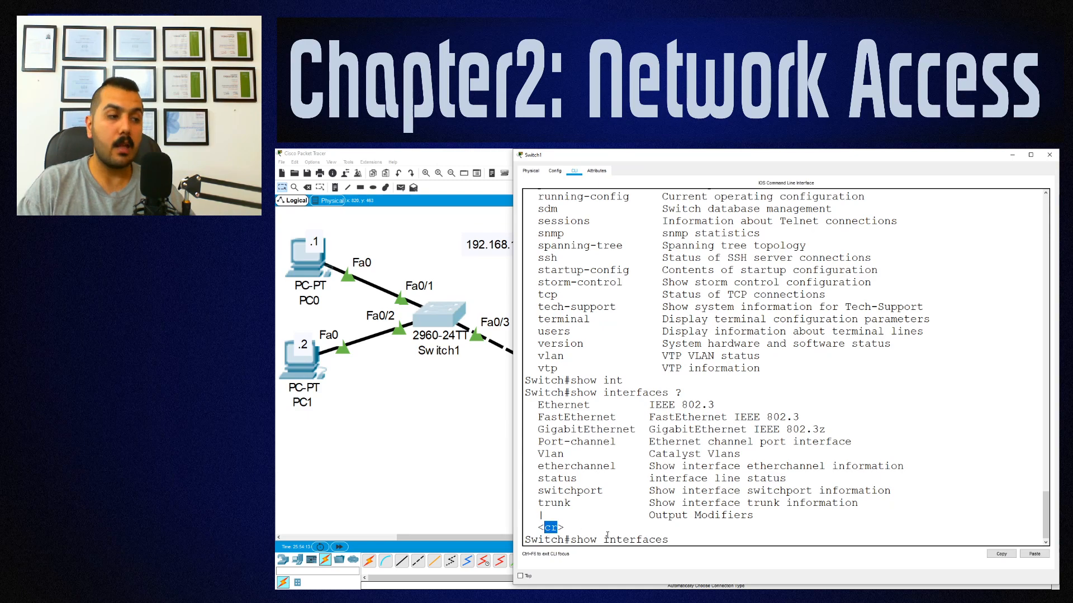
click(679, 537)
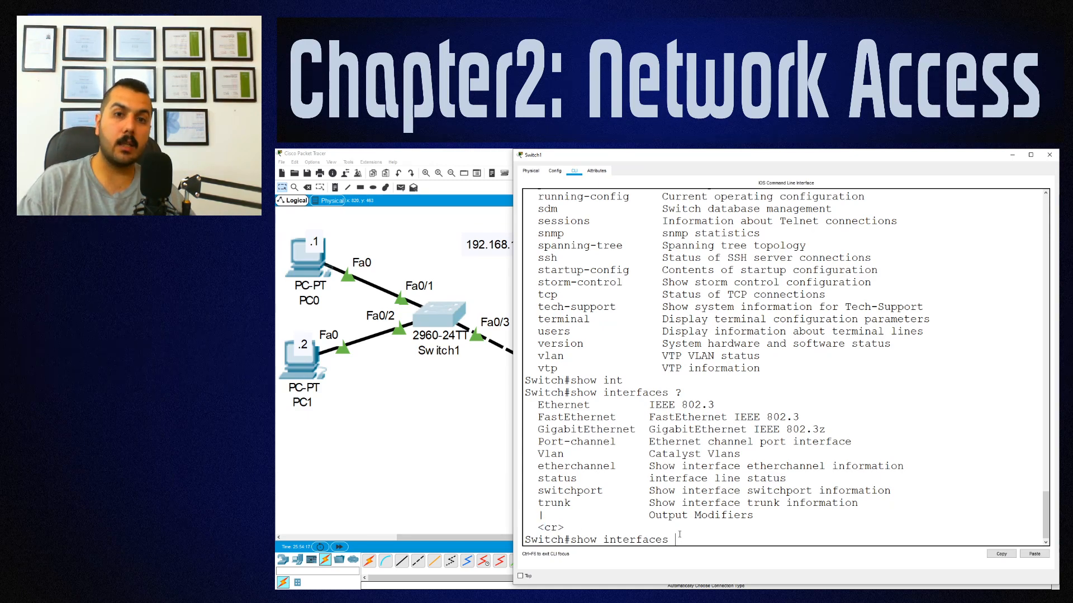
scroll(680, 536, up, 7)
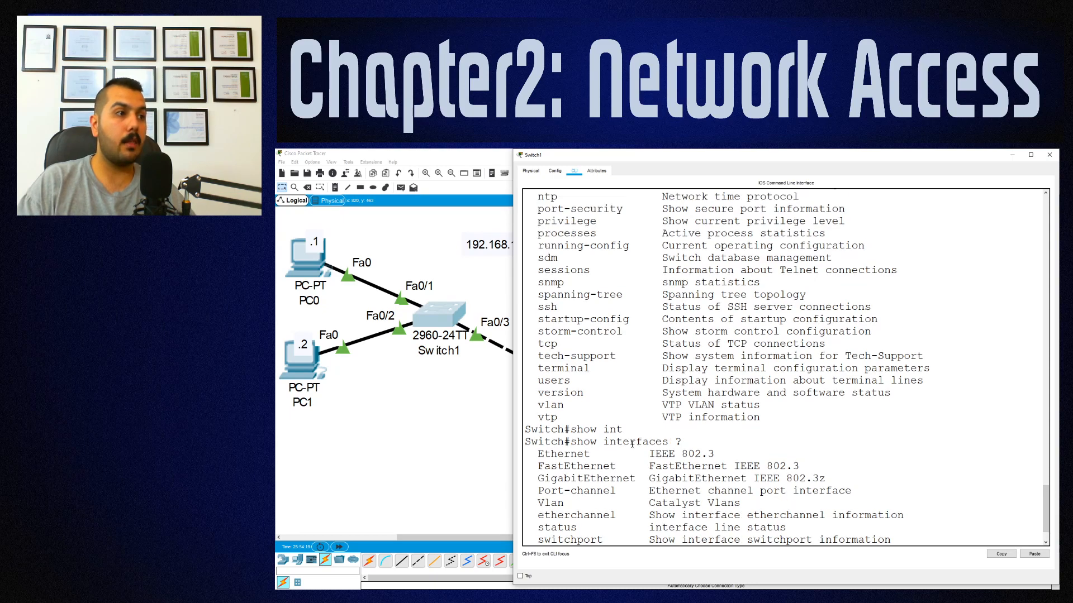
scroll(550, 226, up, 4)
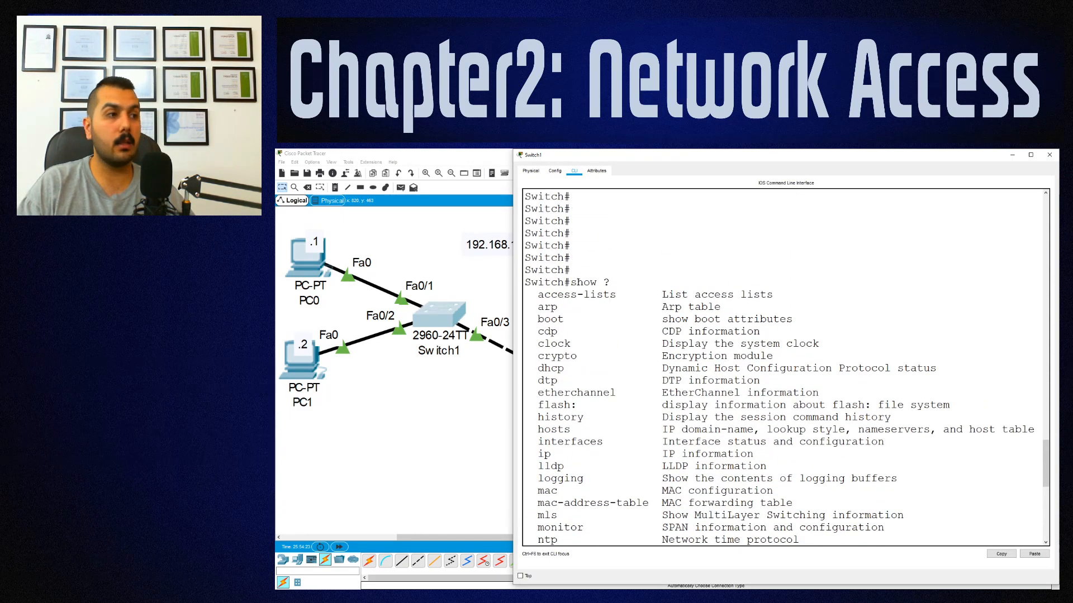
scroll(579, 281, down, 2)
scroll(547, 244, down, 5)
scroll(553, 303, down, 2)
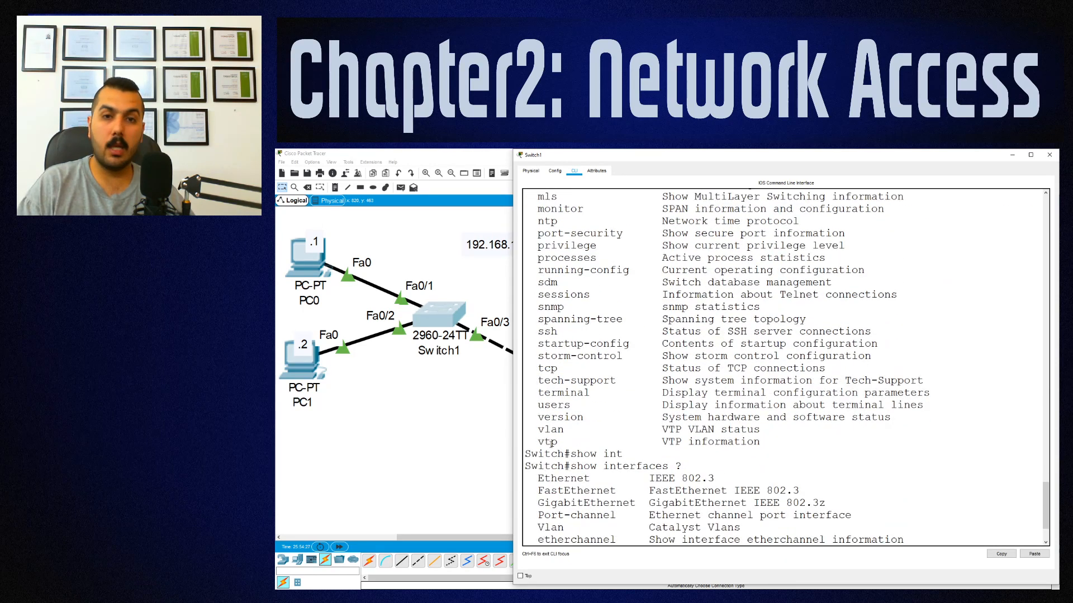
scroll(552, 443, down, 2)
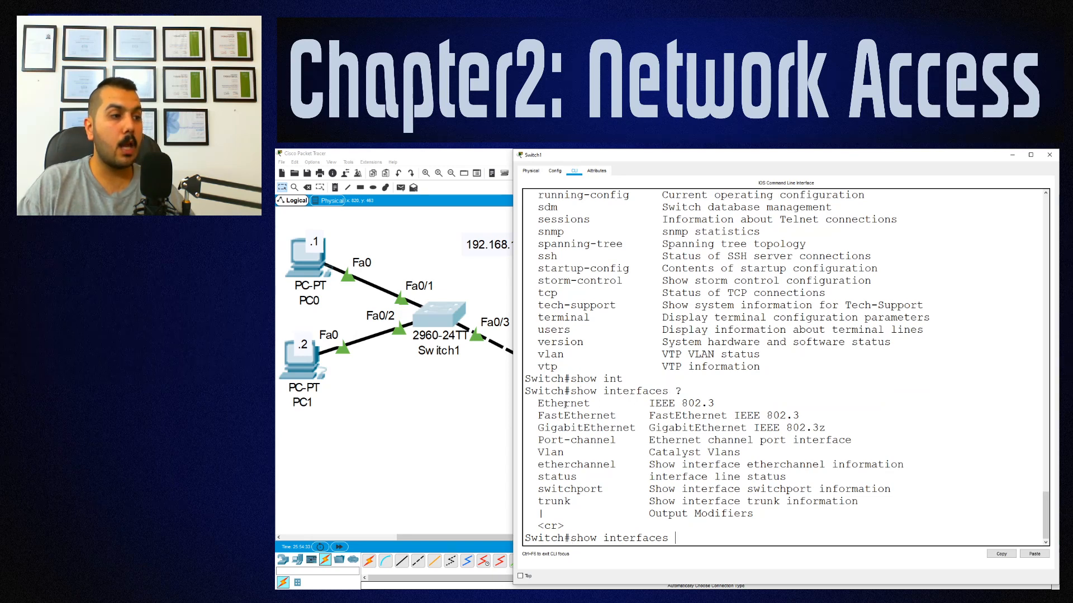
double_click(551, 527)
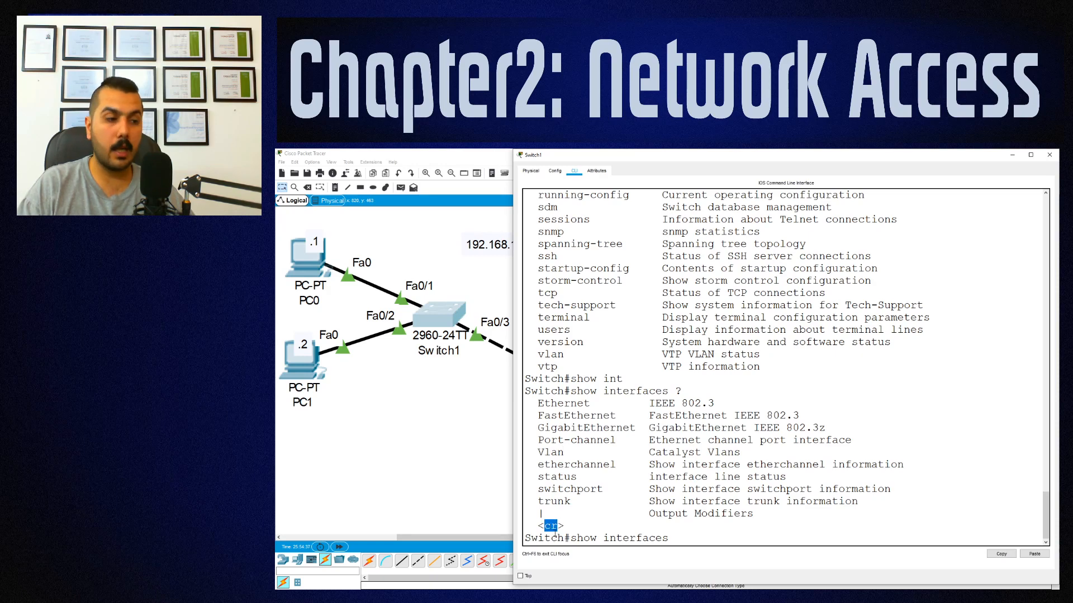
click(556, 528)
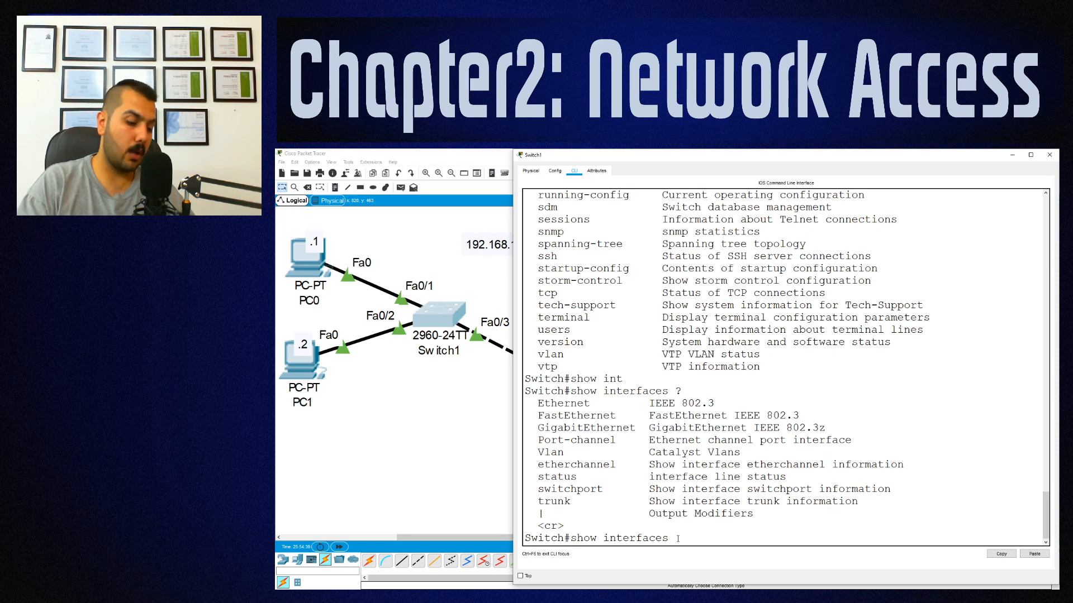
- Run show interfaces and examine the interface and line protocol status of FastEthernet0/1
key(Return)
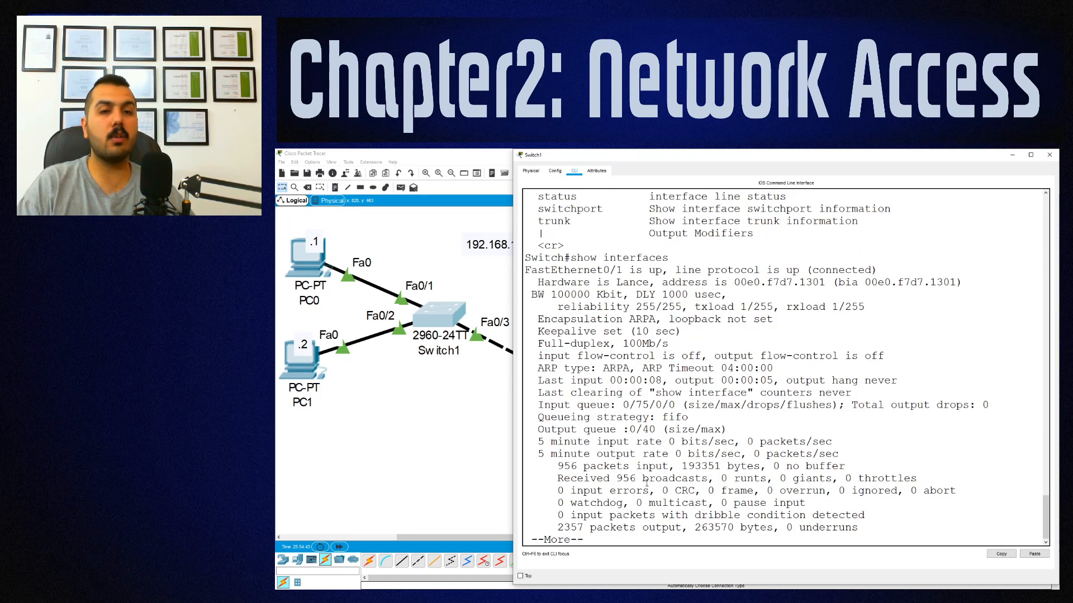
drag(531, 269, 798, 271)
drag(676, 270, 759, 270)
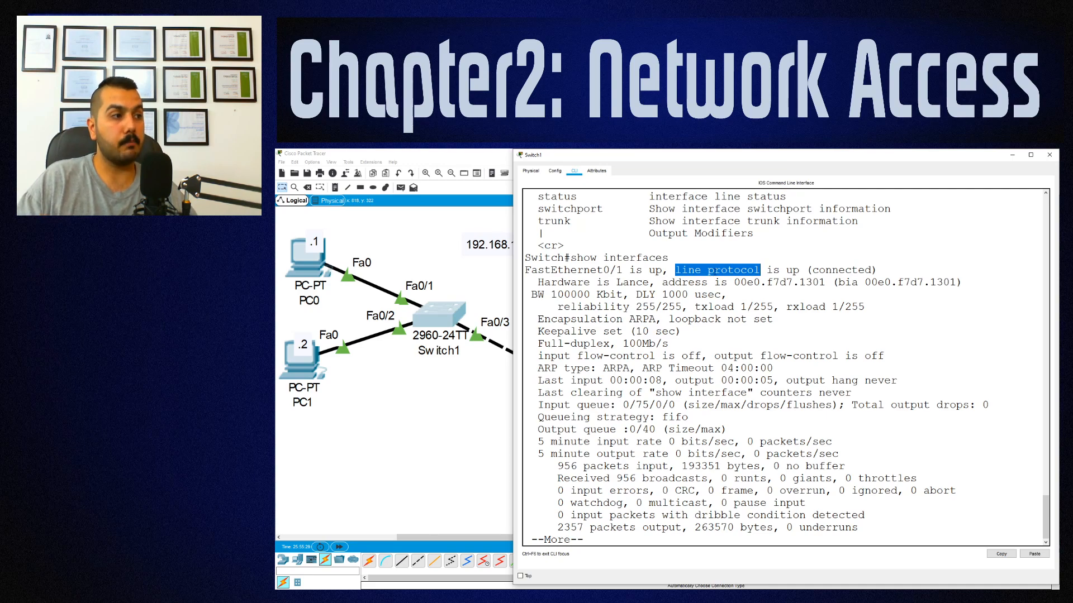
click(729, 271)
drag(683, 271, 800, 271)
click(798, 271)
- Examine FastEthernet0/1's hardware address, bandwidth, reliability, encapsulation, keepalive and duplex lines in the output
drag(672, 283, 825, 282)
drag(551, 294, 590, 294)
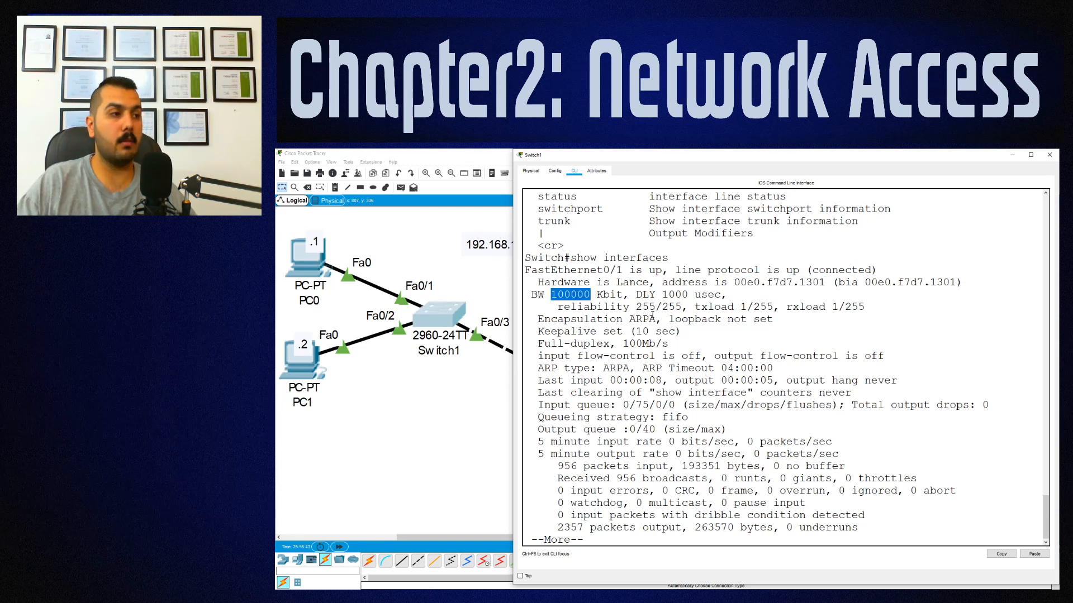
drag(528, 294, 833, 307)
click(735, 316)
drag(549, 313, 682, 332)
click(682, 331)
drag(537, 343, 613, 344)
click(612, 344)
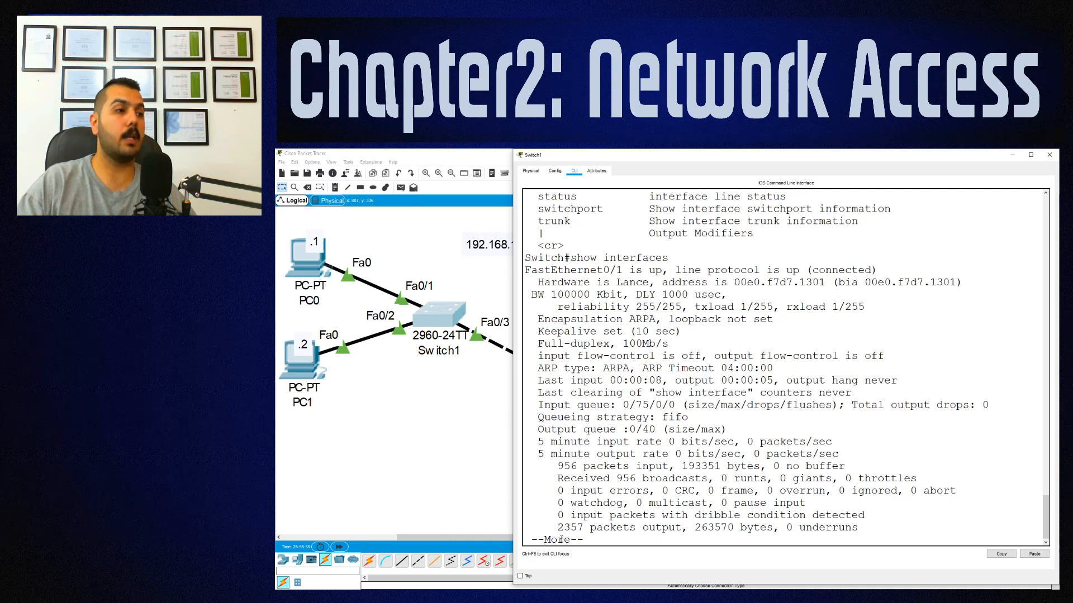
- Page through the FastEthernet0/2 and FastEthernet0/3 details, and leave the paged output to return to the Switch# prompt
key(space)
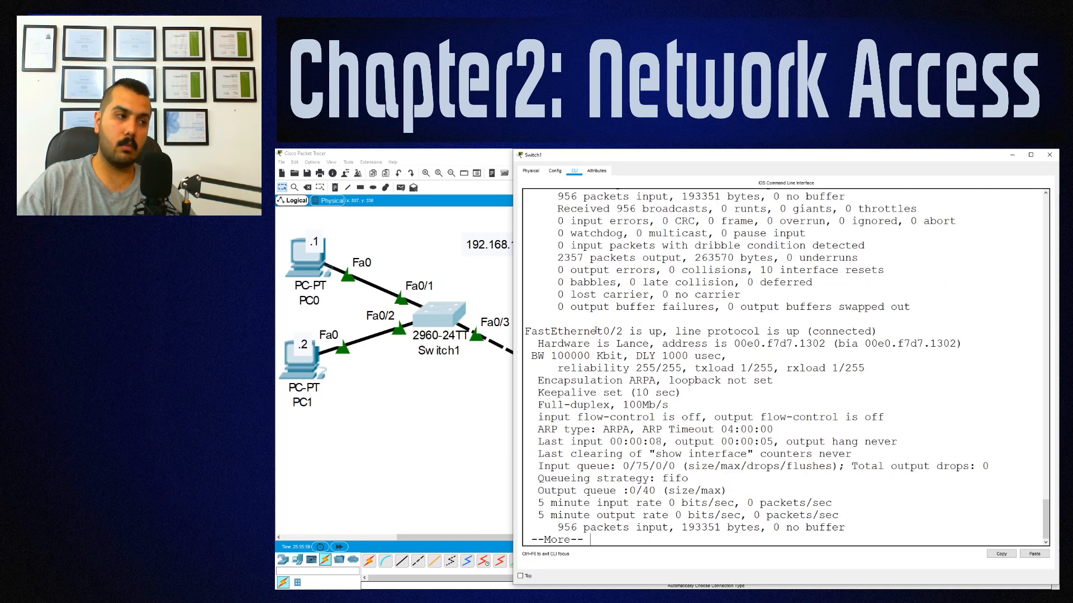
key(space)
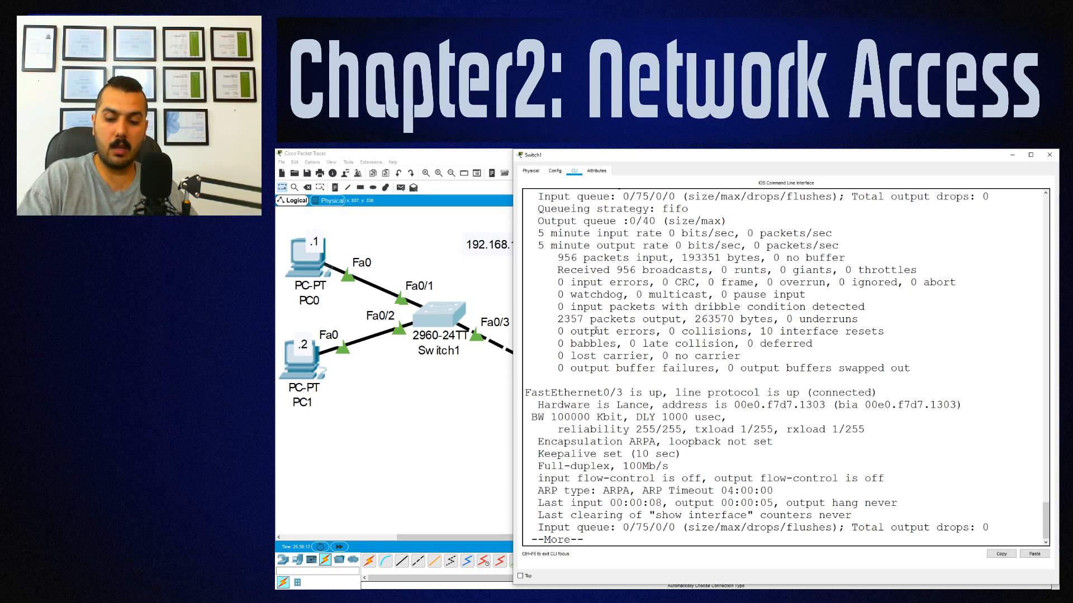
key(space)
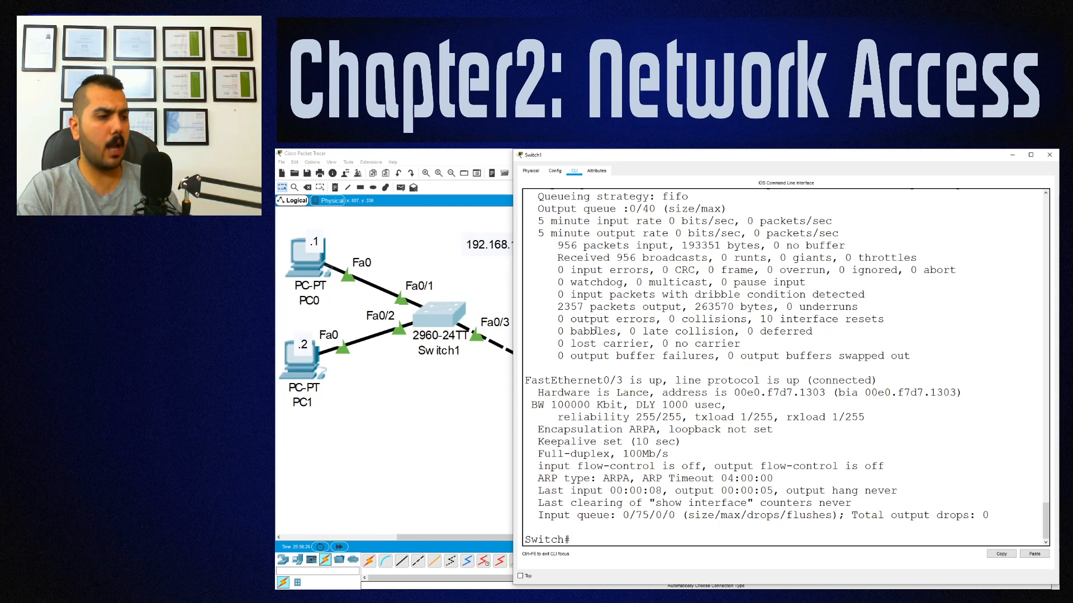
- Recall show interfaces, list its options with ?, and run show interfaces status, completing the keyword from "sta"
key(Up)
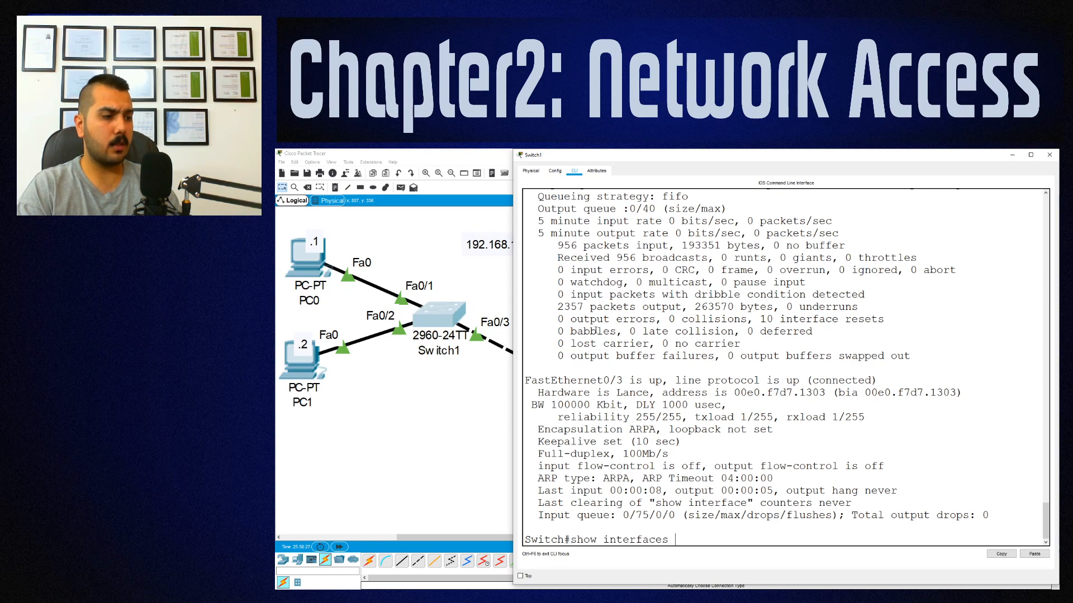
text(?)
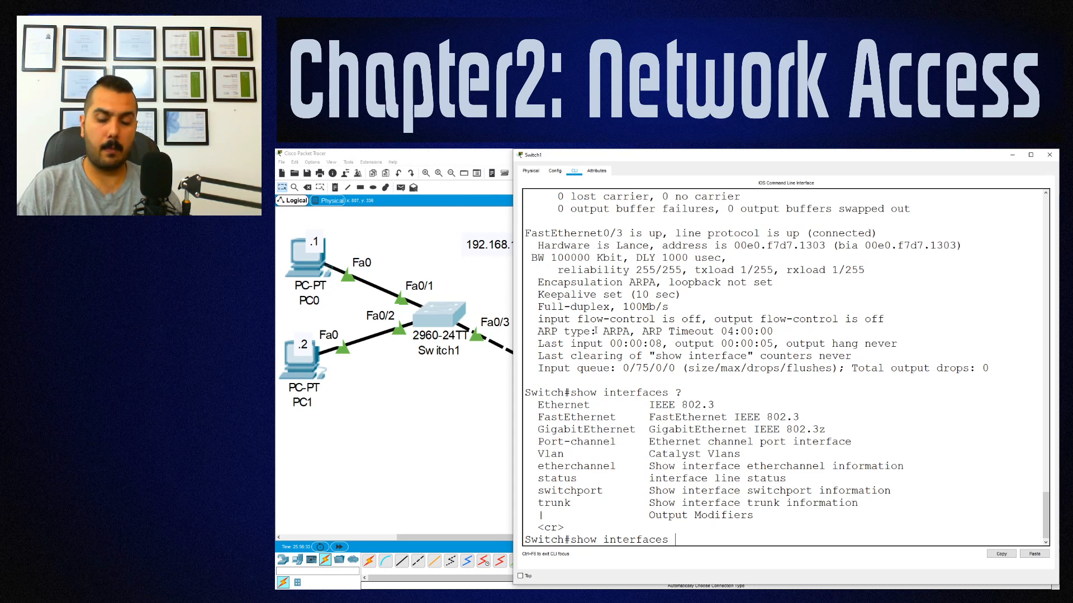
text(ta)
key(Tab)
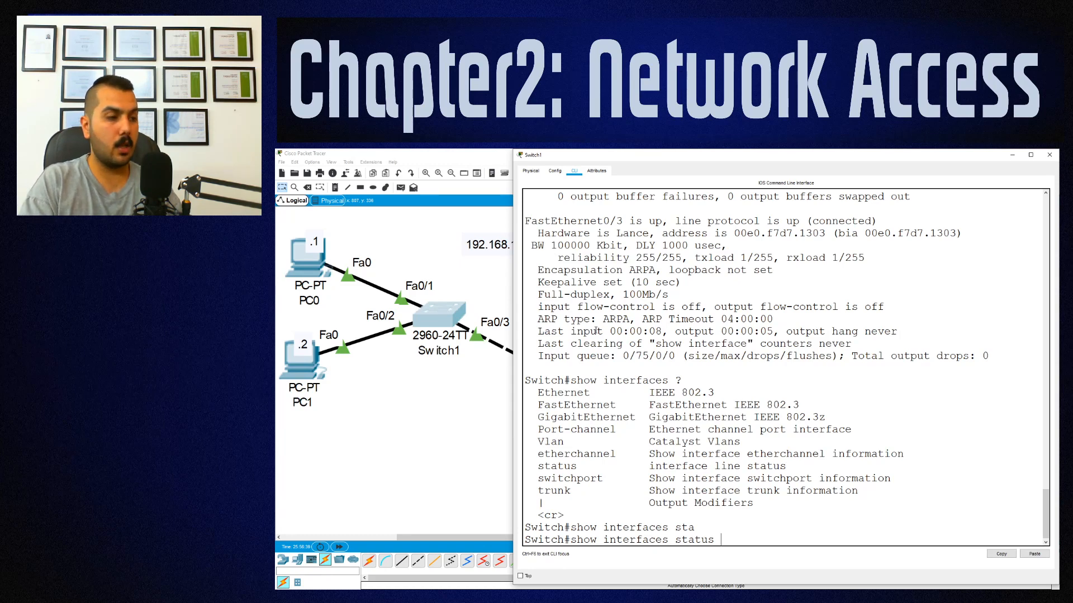
text(?)
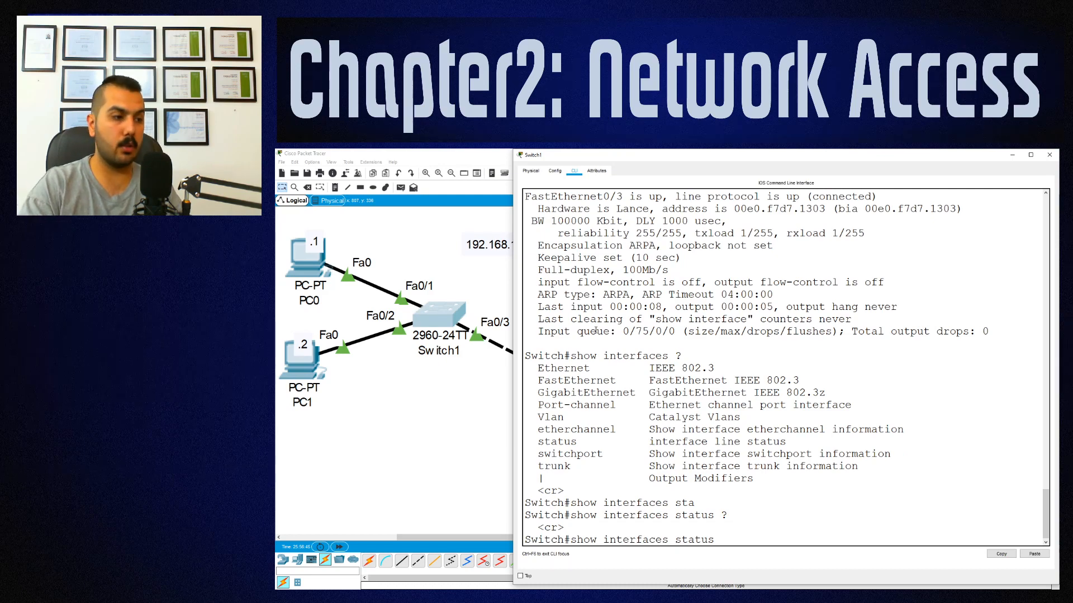
key(Return)
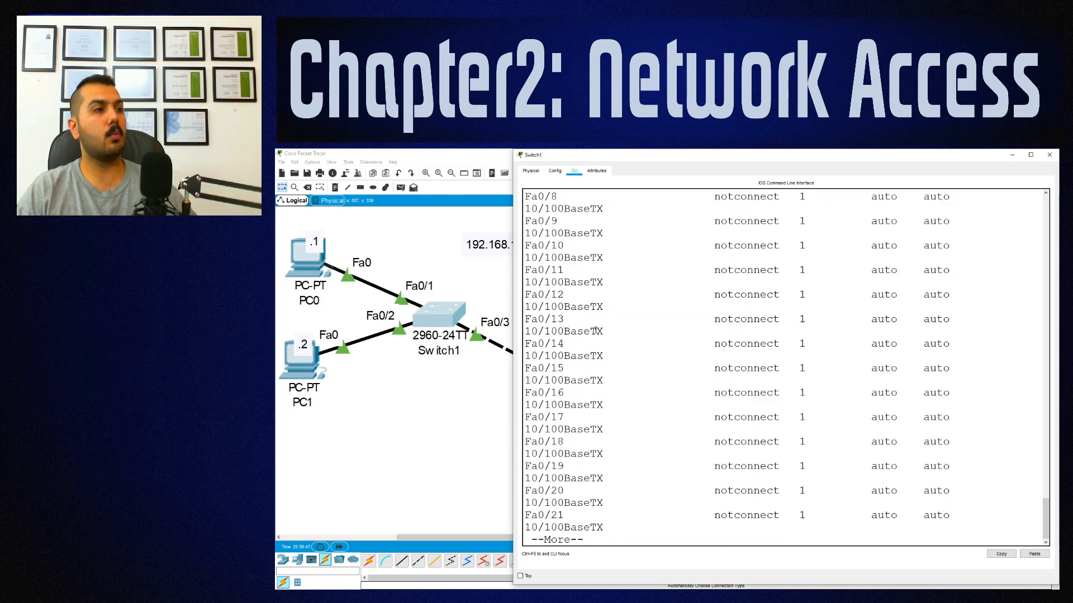
- Widen Switch1's CLI window, examine the status and VLAN columns of the interface table, and page to its end
drag(514, 329, 454, 330)
drag(469, 281, 485, 335)
drag(658, 281, 723, 305)
click(743, 275)
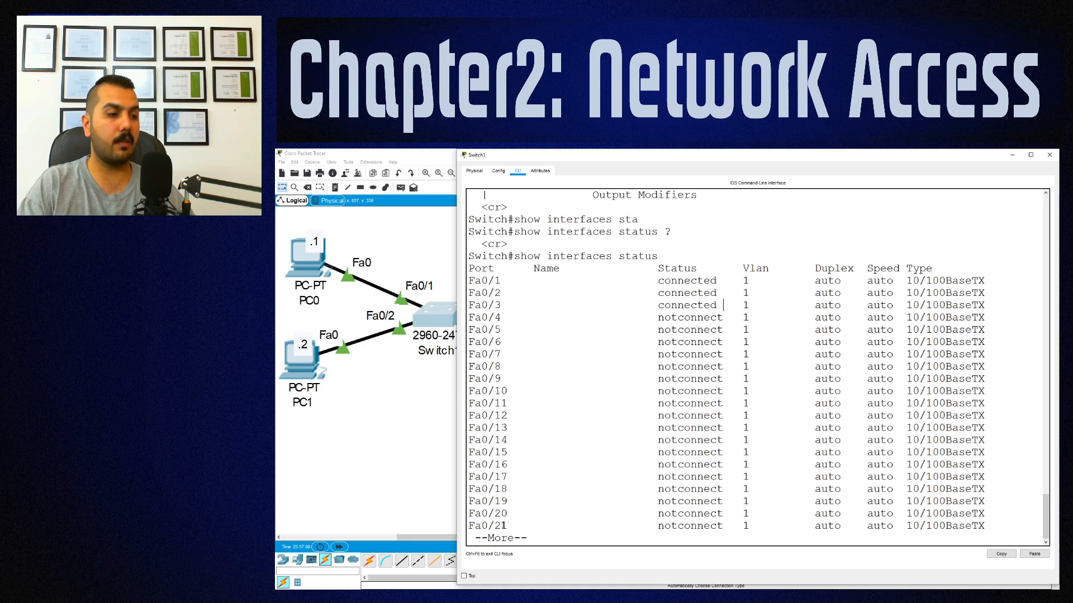
key(space)
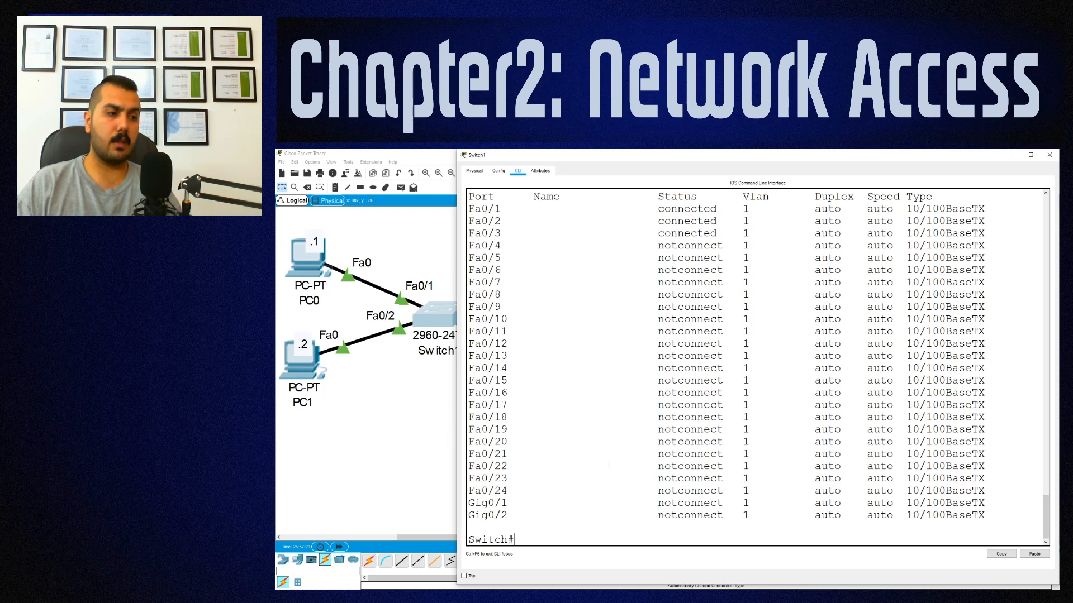
- List the show vlan options with ? and run show vlan brief, completing the keyword from "brie"
text(sh)
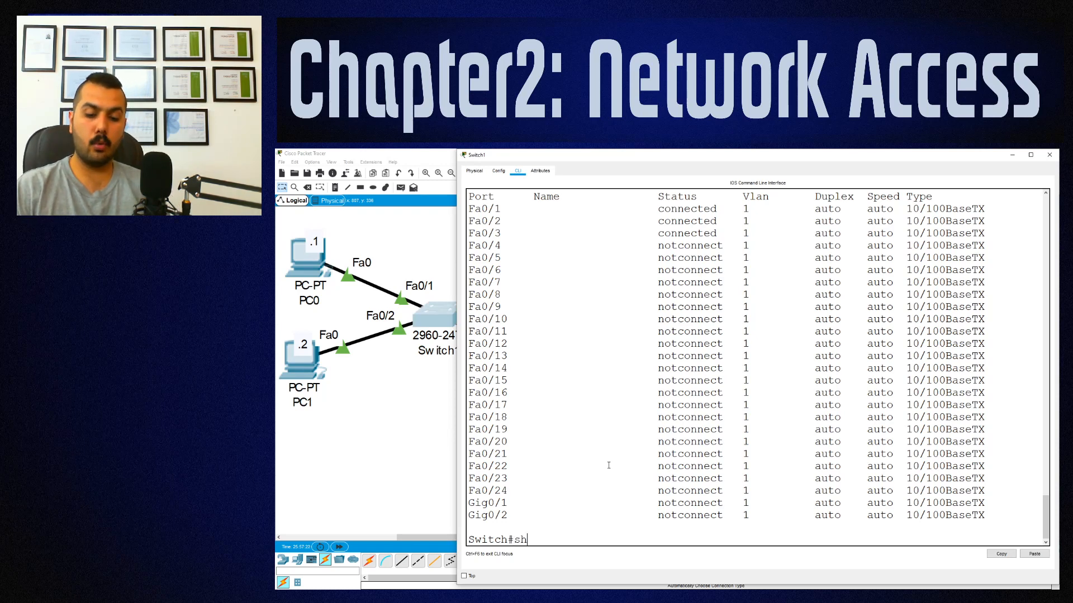
text(ow vlan)
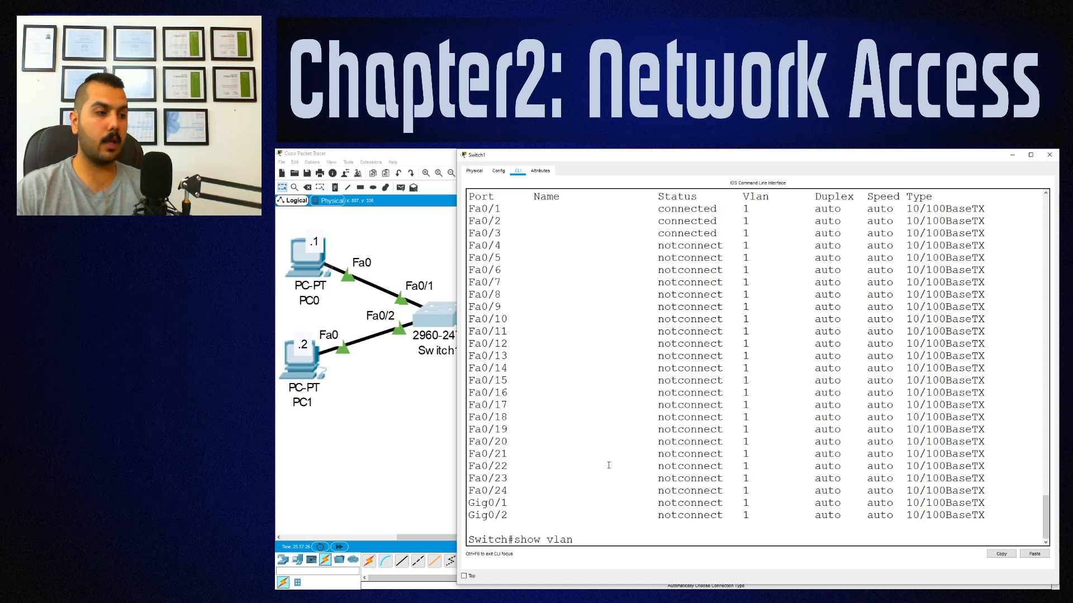
text( ?)
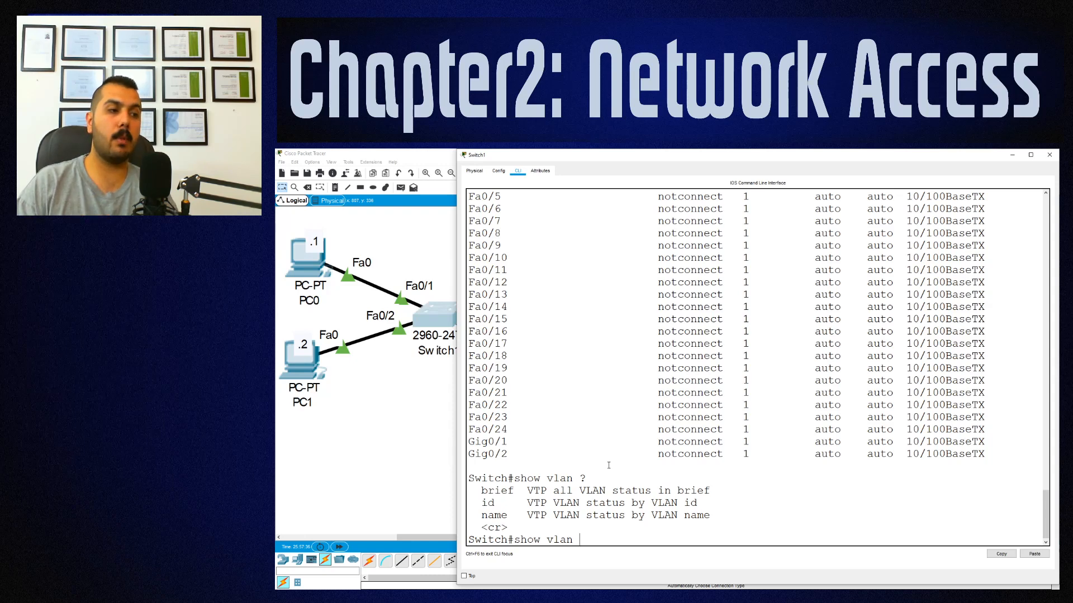
text(brie)
key(Tab)
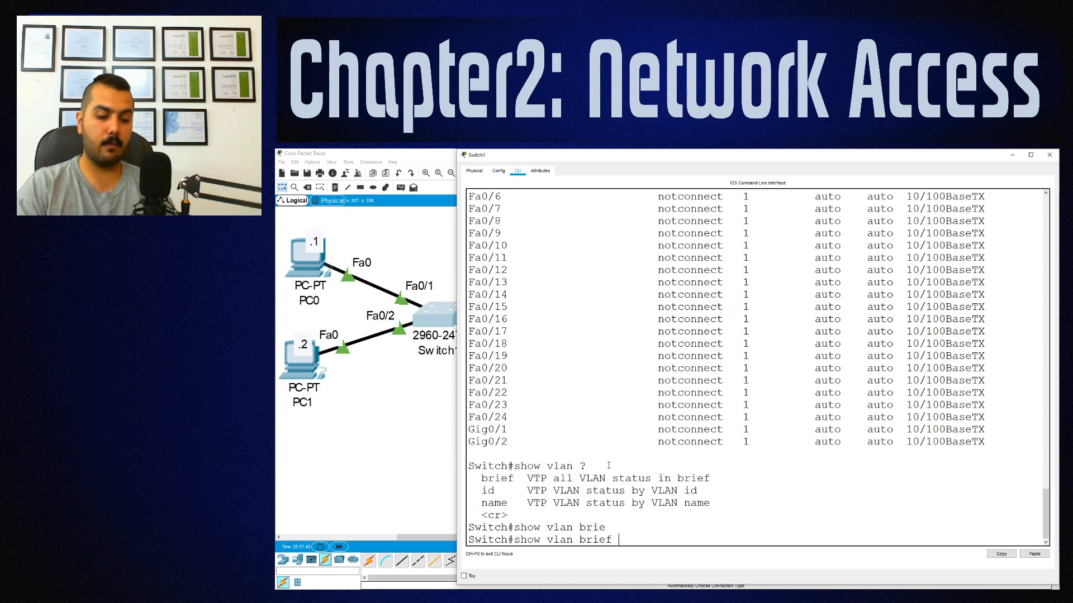
key(Return)
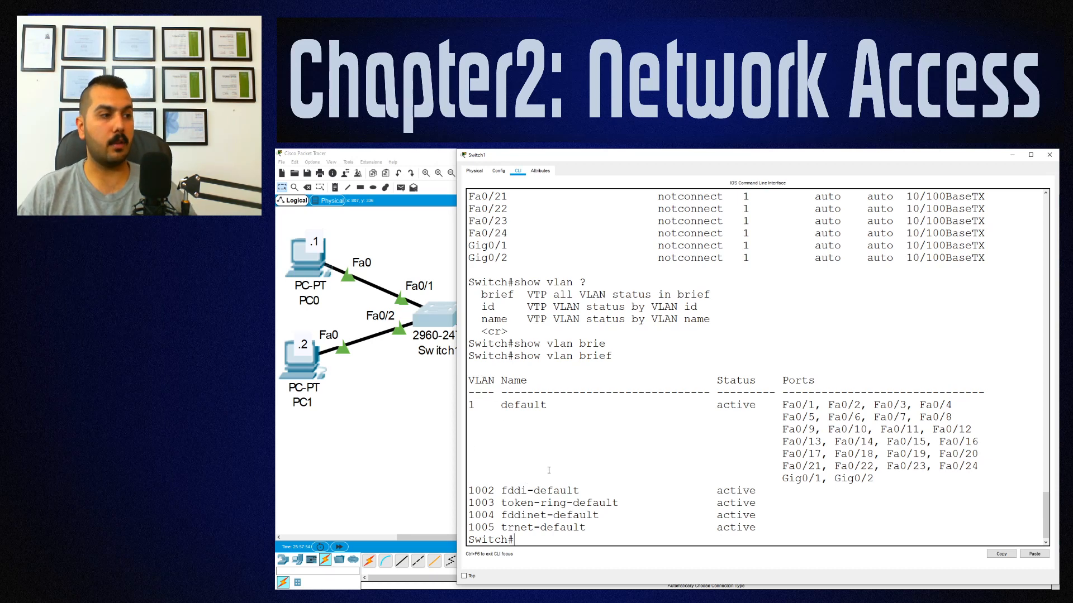
- Examine VLAN 1's number, name, status and assigned ports in the VLAN table
double_click(799, 381)
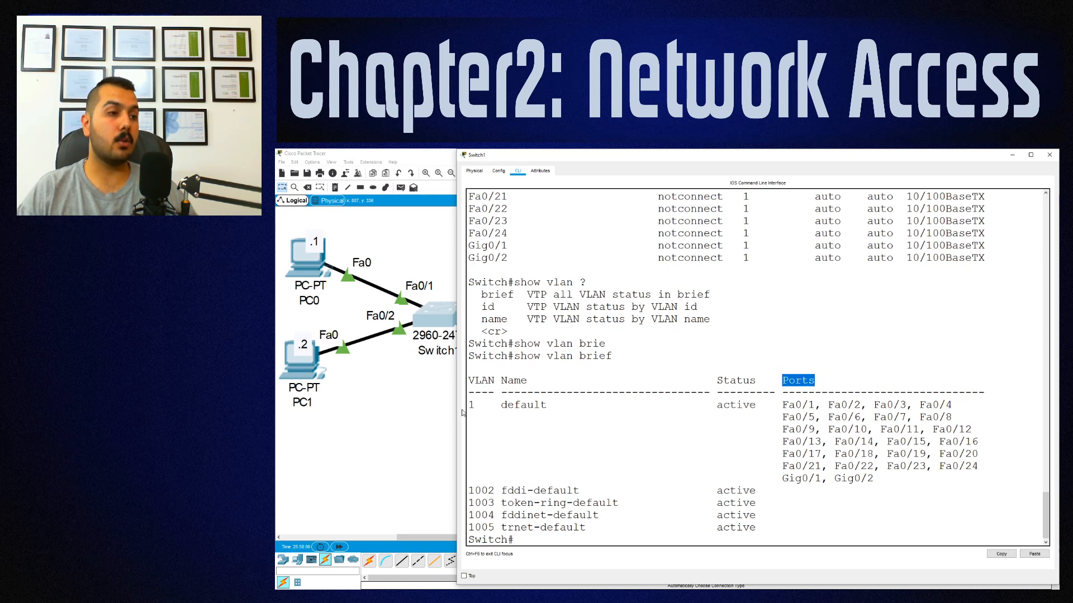
click(480, 381)
double_click(471, 405)
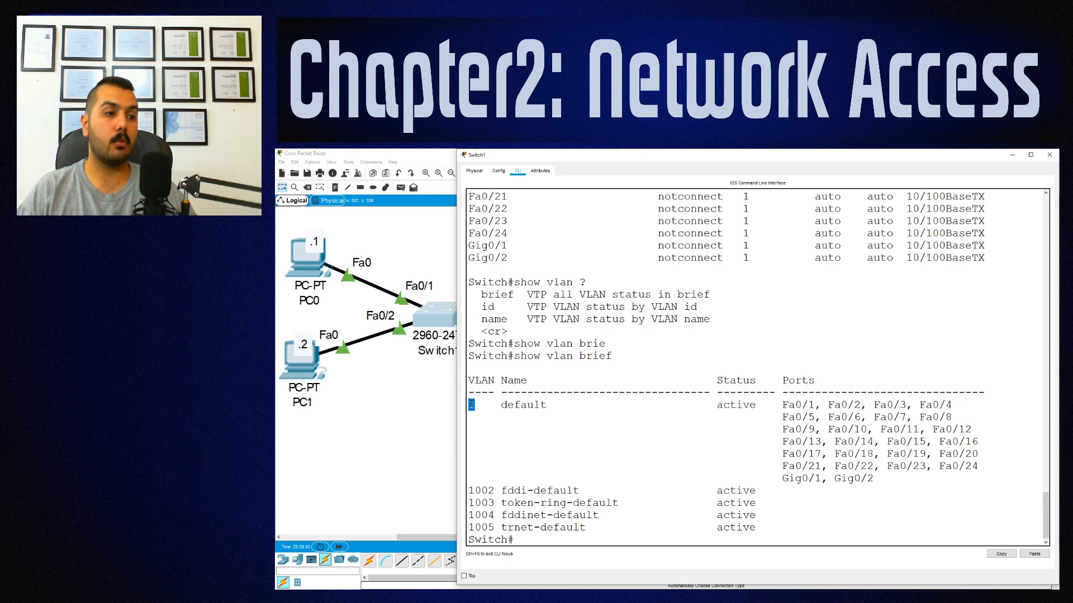
double_click(516, 406)
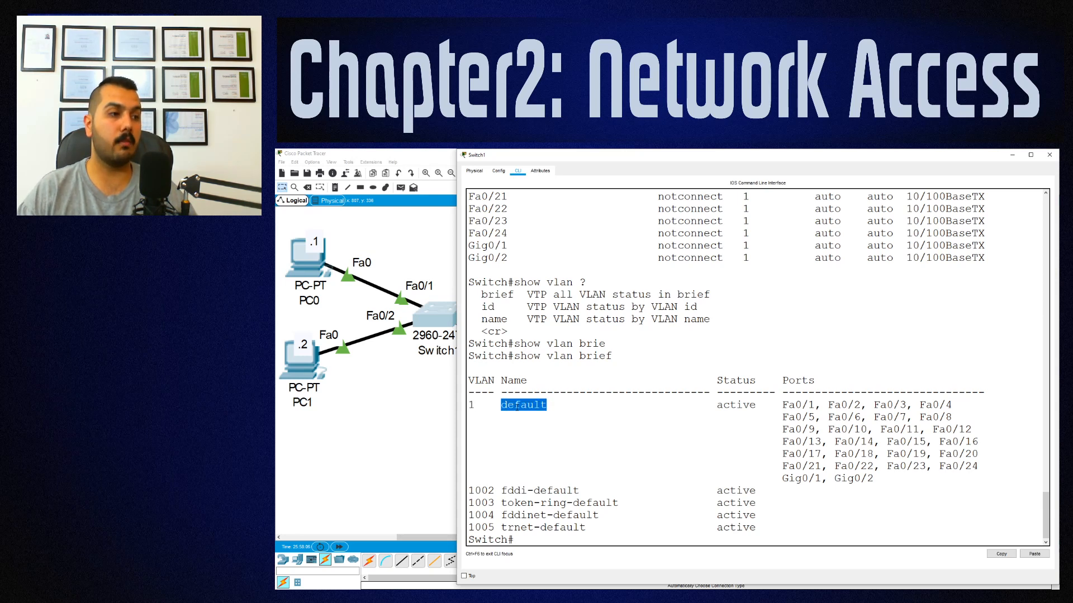
double_click(736, 406)
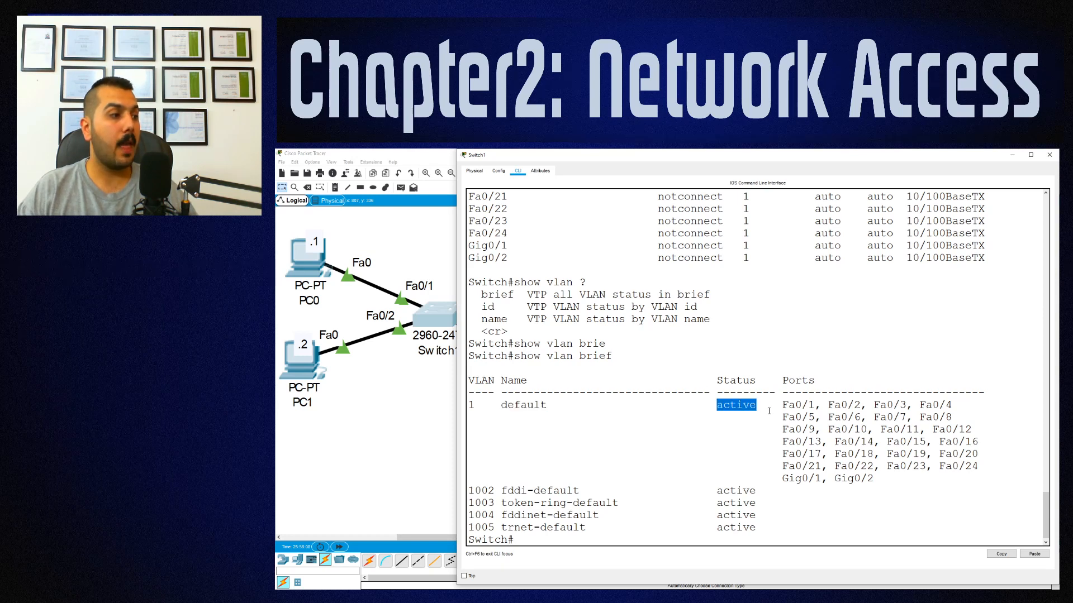
drag(784, 406, 873, 471)
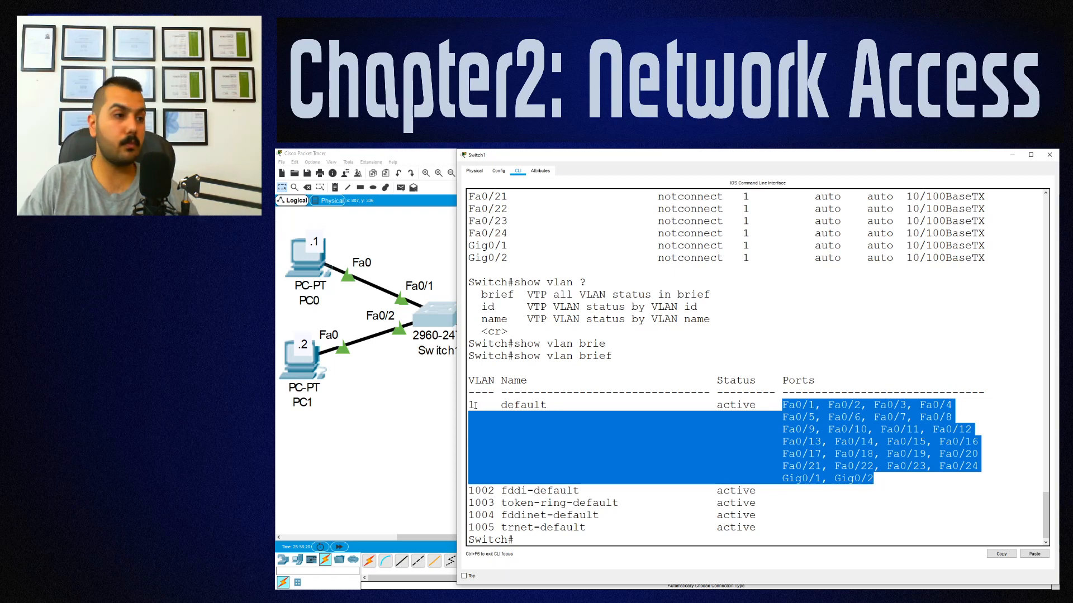
click(475, 406)
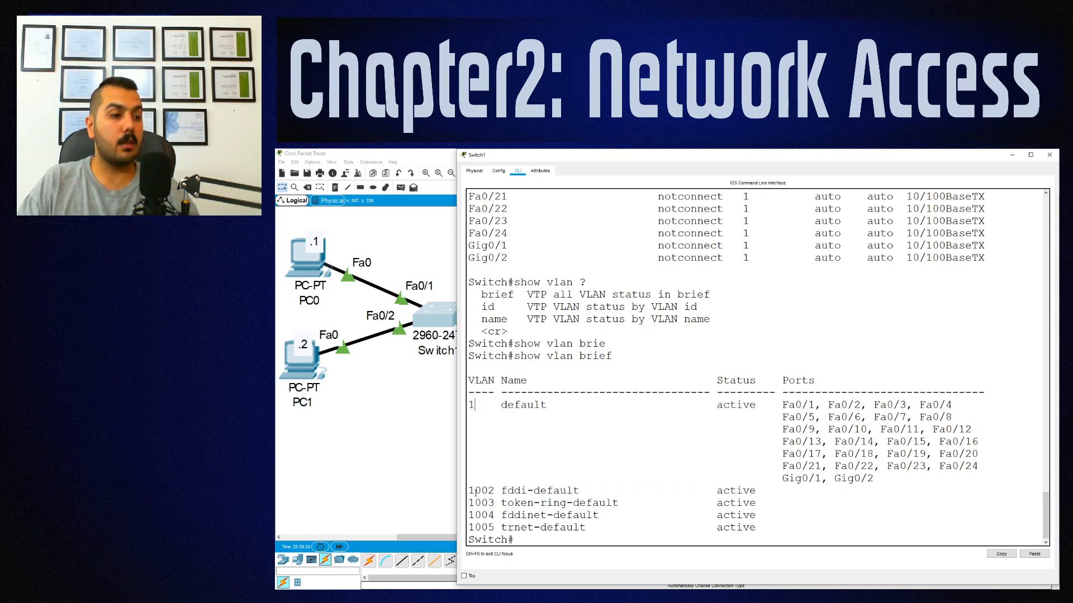
- Examine the default VLANs 1002 to 1005 and compare them with VLAN 1's row and port list
drag(470, 491, 763, 526)
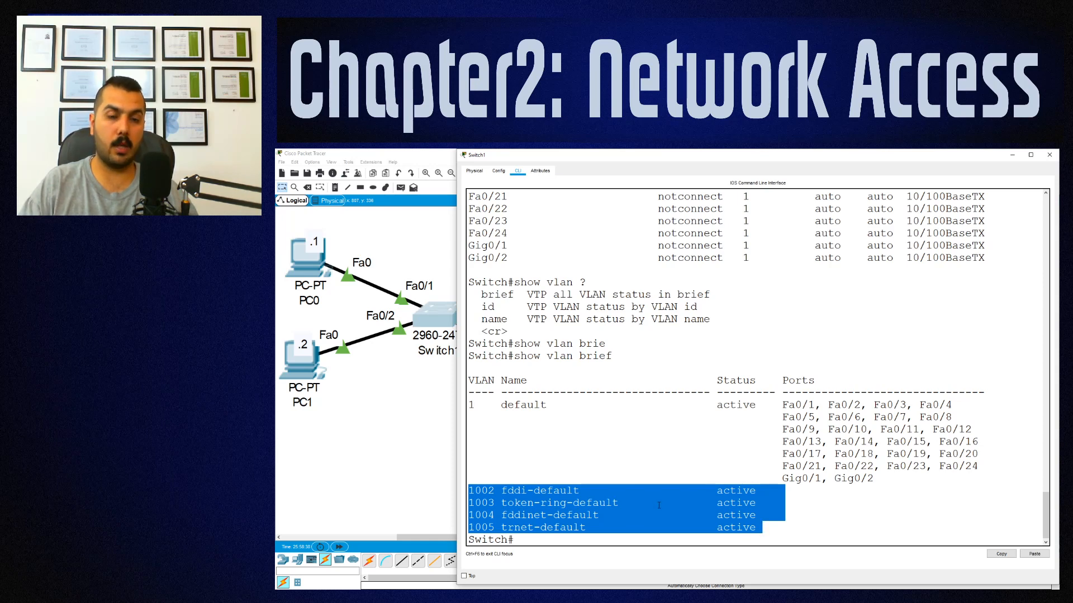
click(471, 403)
drag(503, 405, 569, 404)
click(604, 407)
drag(749, 391, 902, 474)
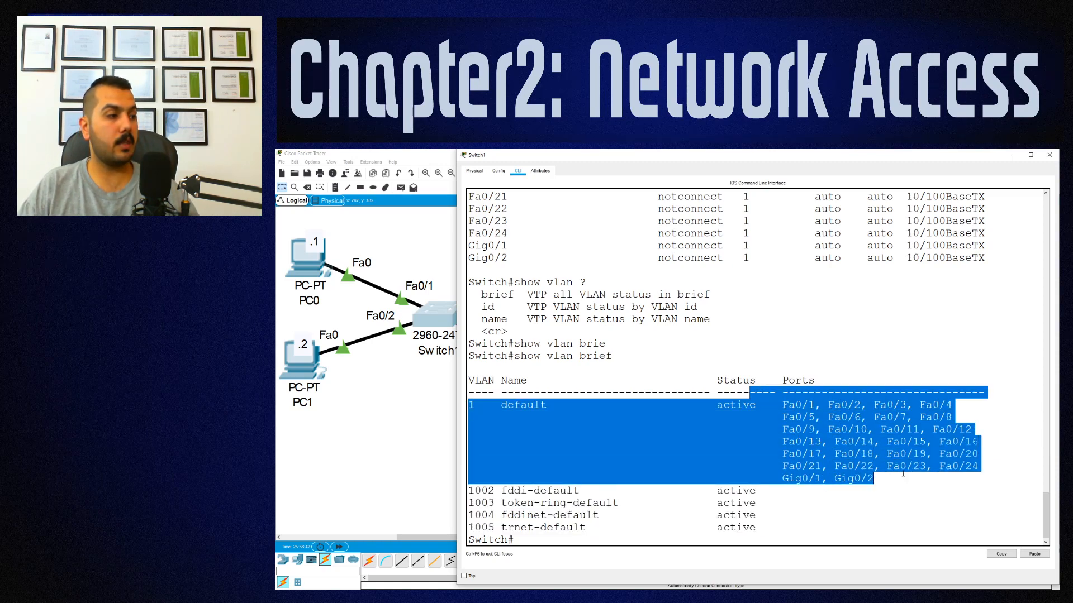
click(903, 474)
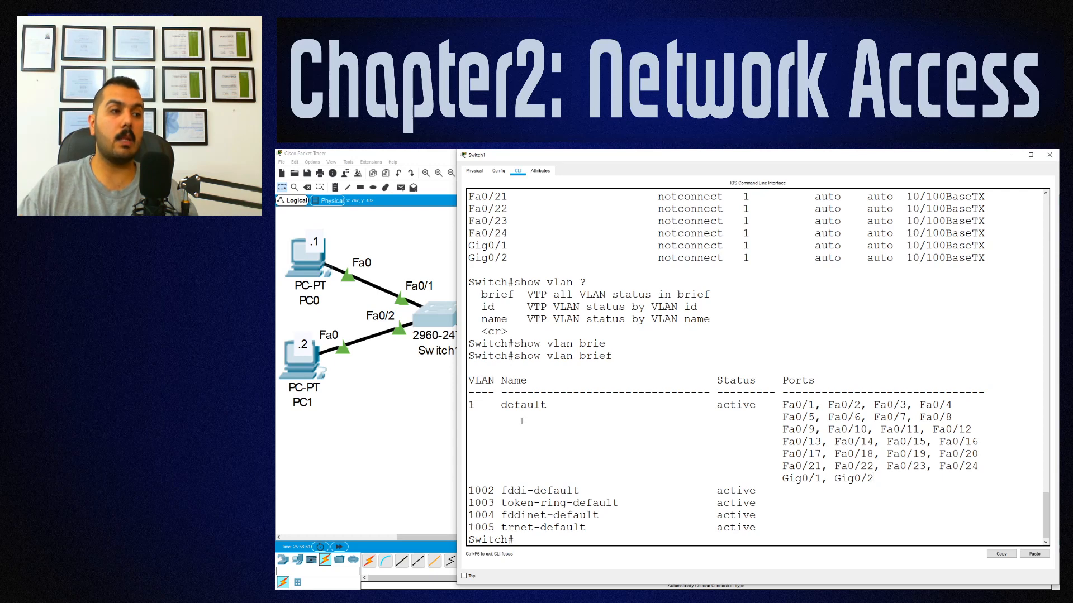
drag(468, 487, 769, 527)
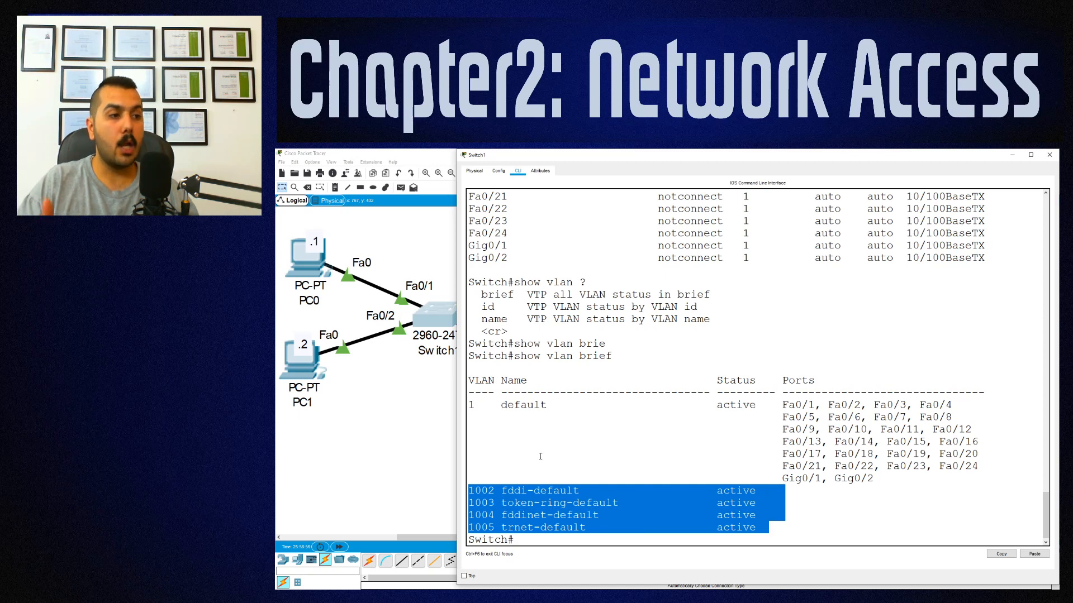
- Return to the Switch# prompt and enter global configuration mode with configure terminal, completing both keywords
click(520, 537)
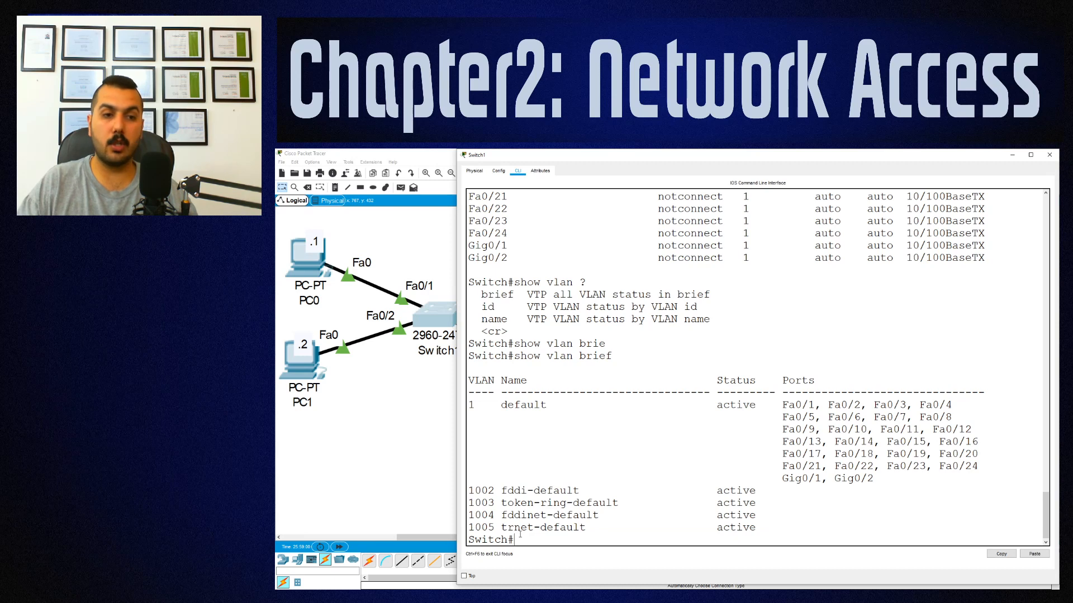
key(Return)
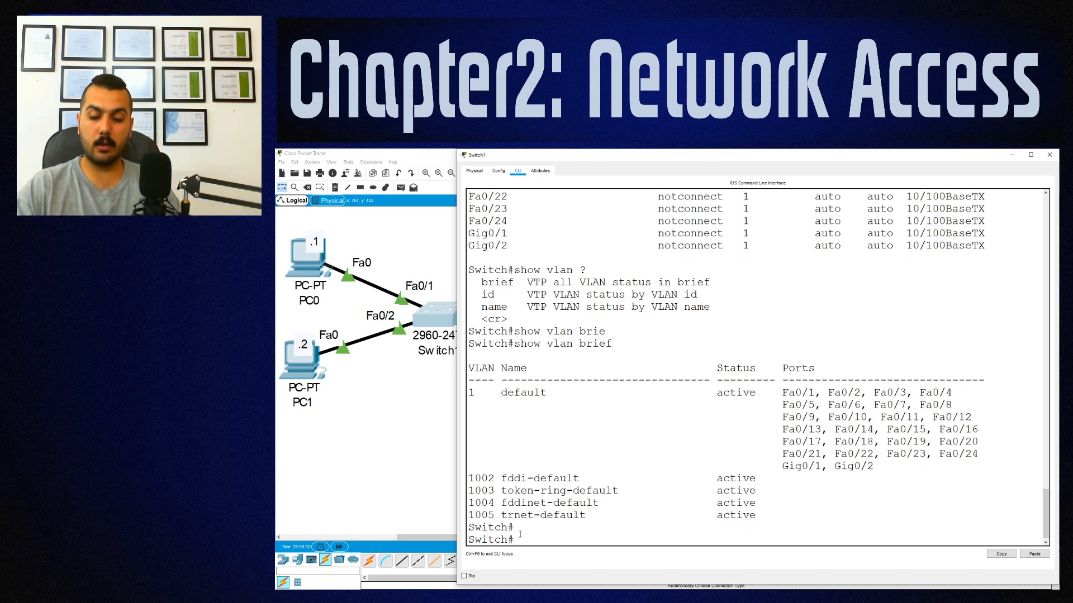
text(con)
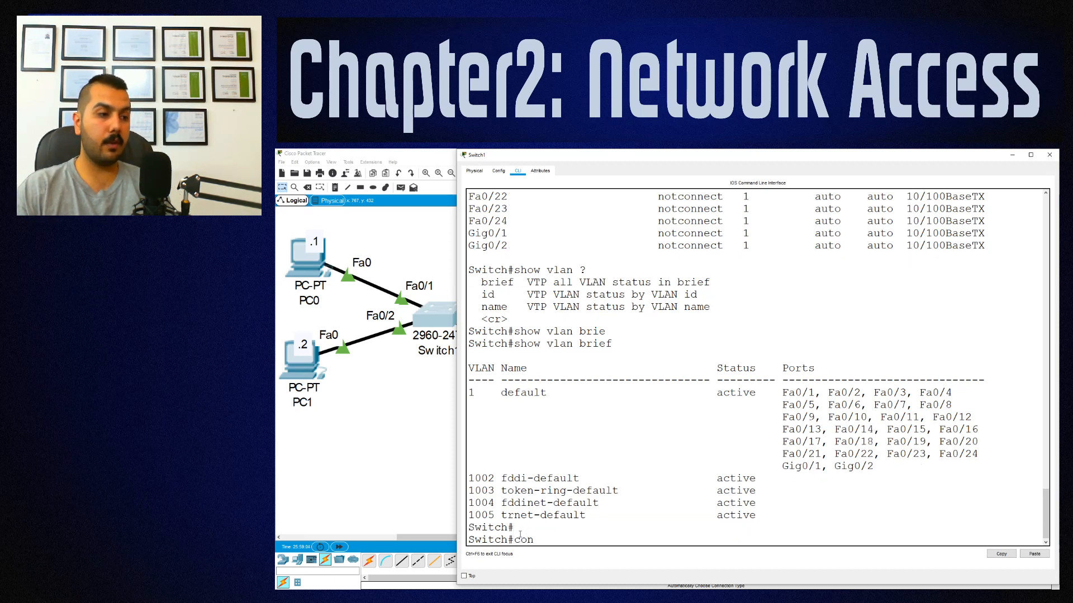
text(f)
key(Tab)
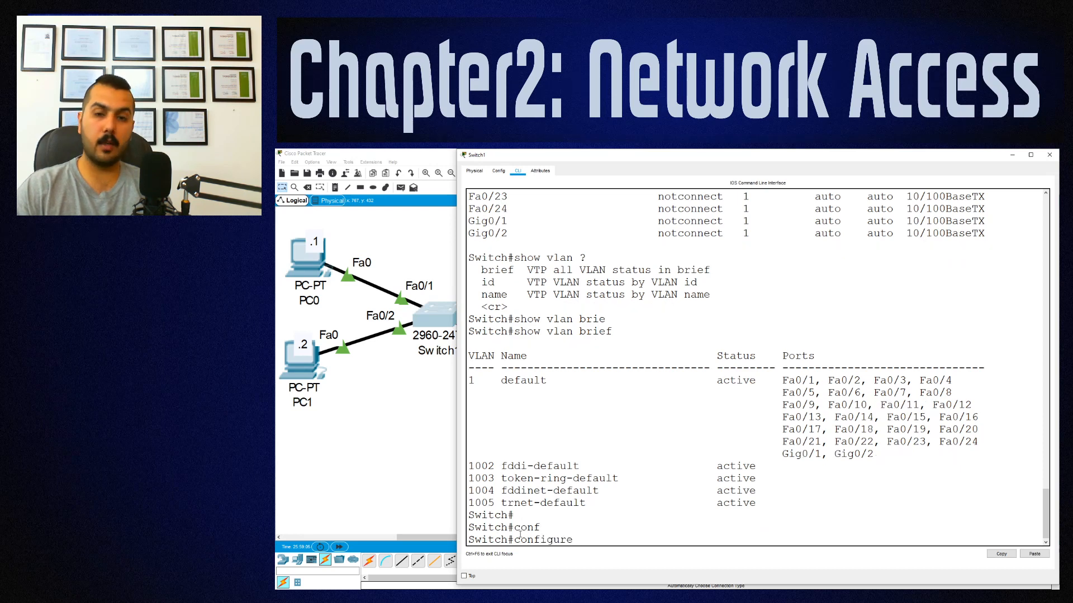
text(t)
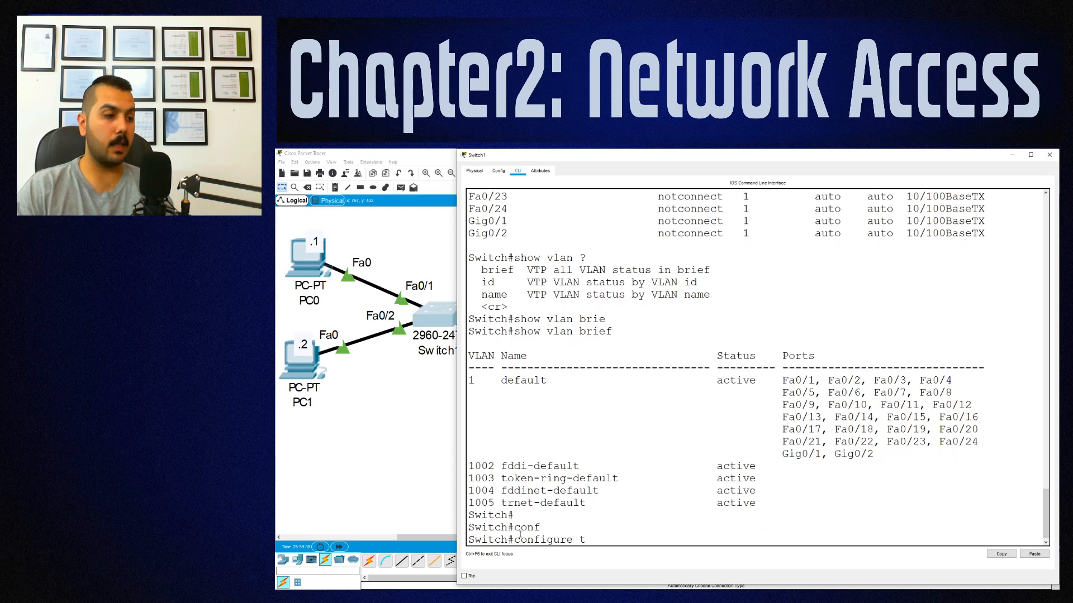
key(Tab)
key(Return)
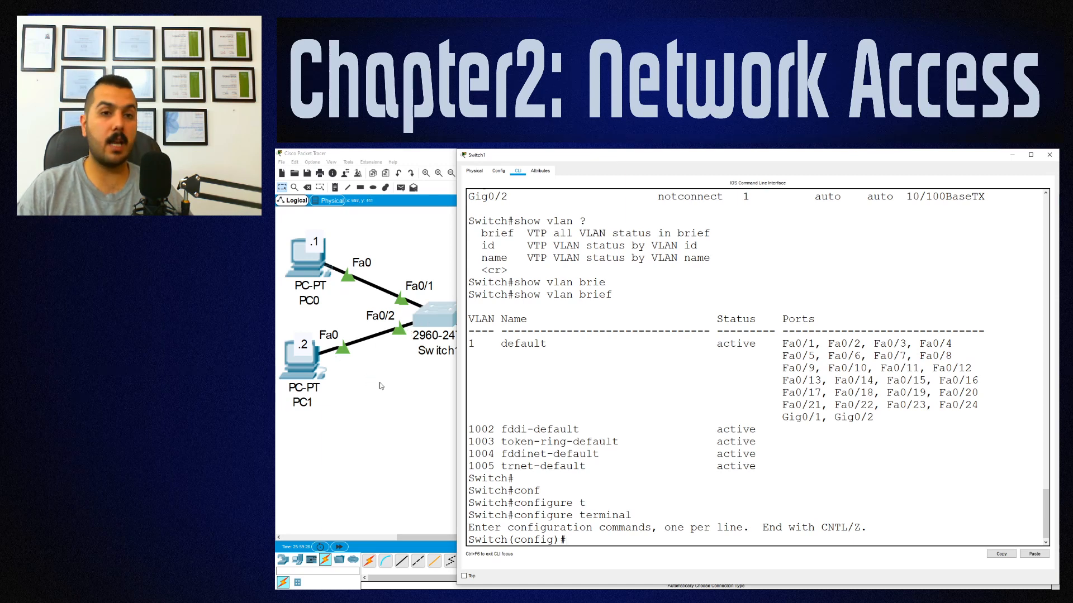
- Minimize Switch1's window and place a "VLAN 10" note on the topology to the right of PC0
click(1012, 155)
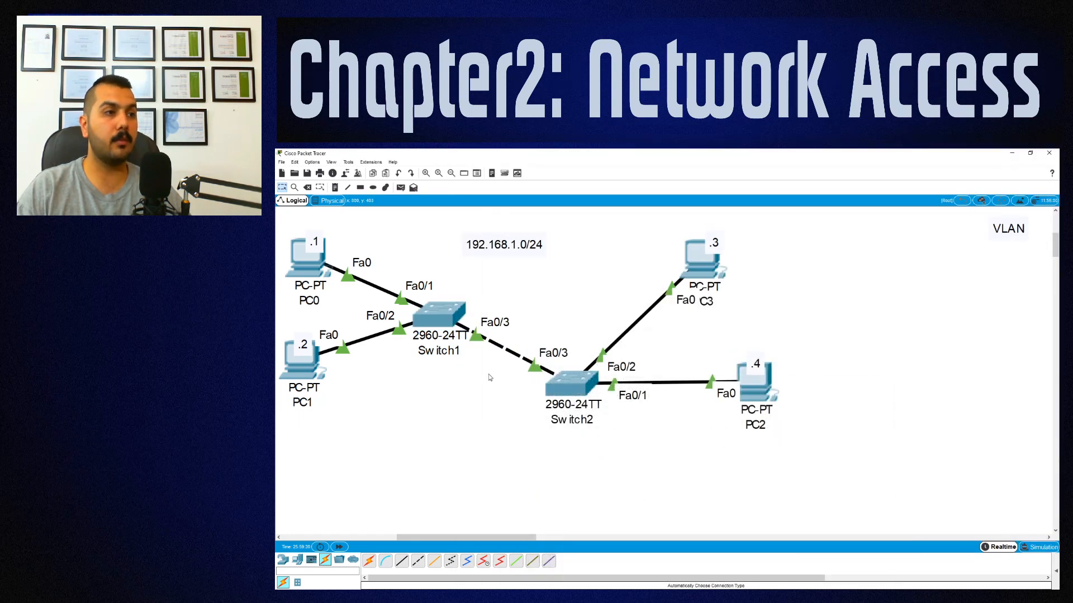
click(335, 190)
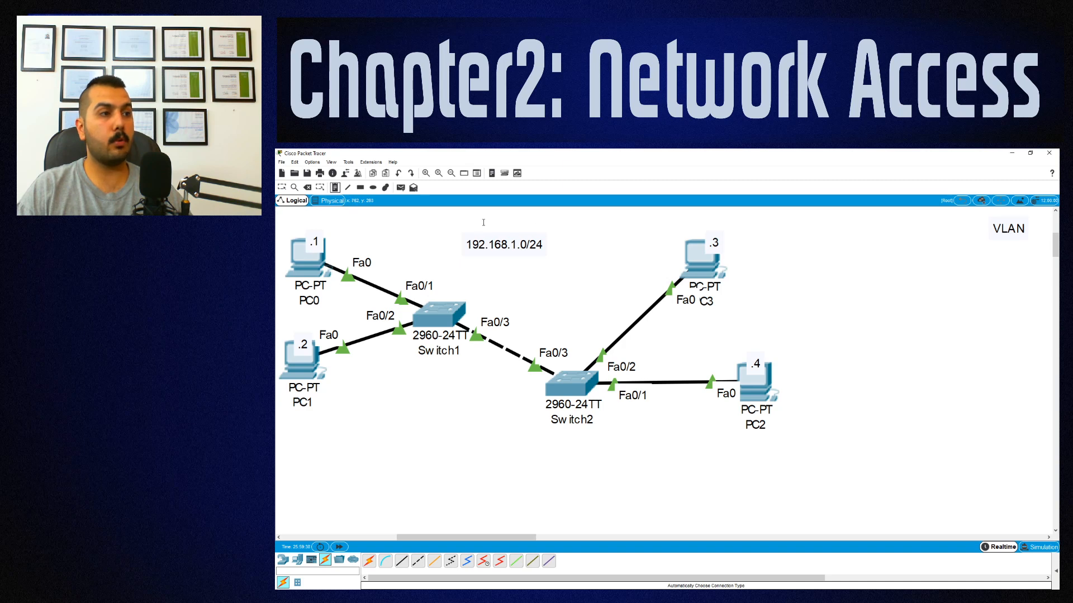
click(377, 227)
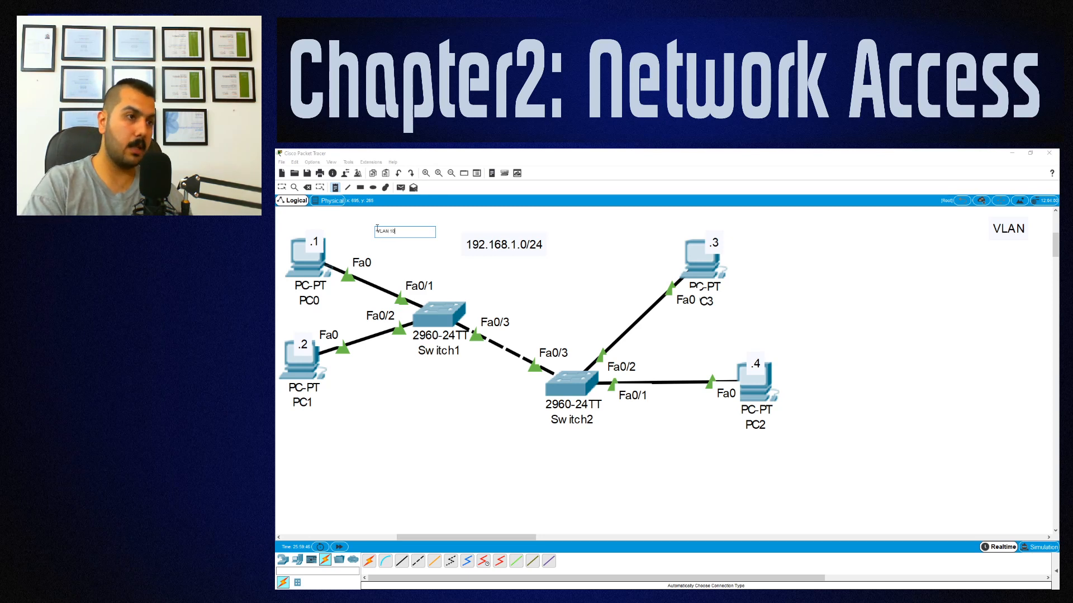
click(448, 258)
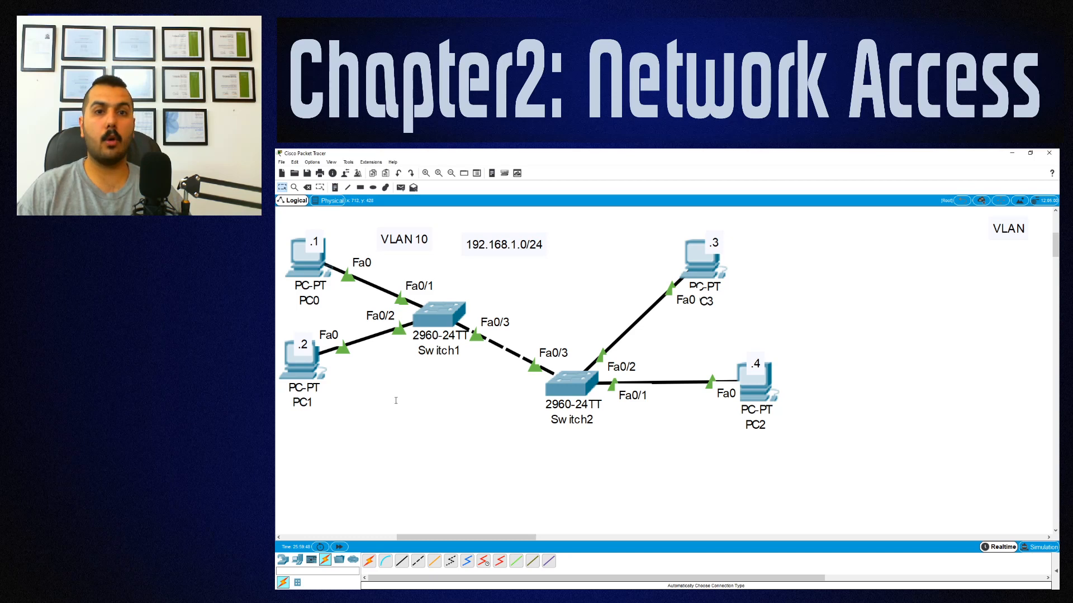
- Place a "VLAN 20" note on the topology below and to the right of PC1
click(334, 188)
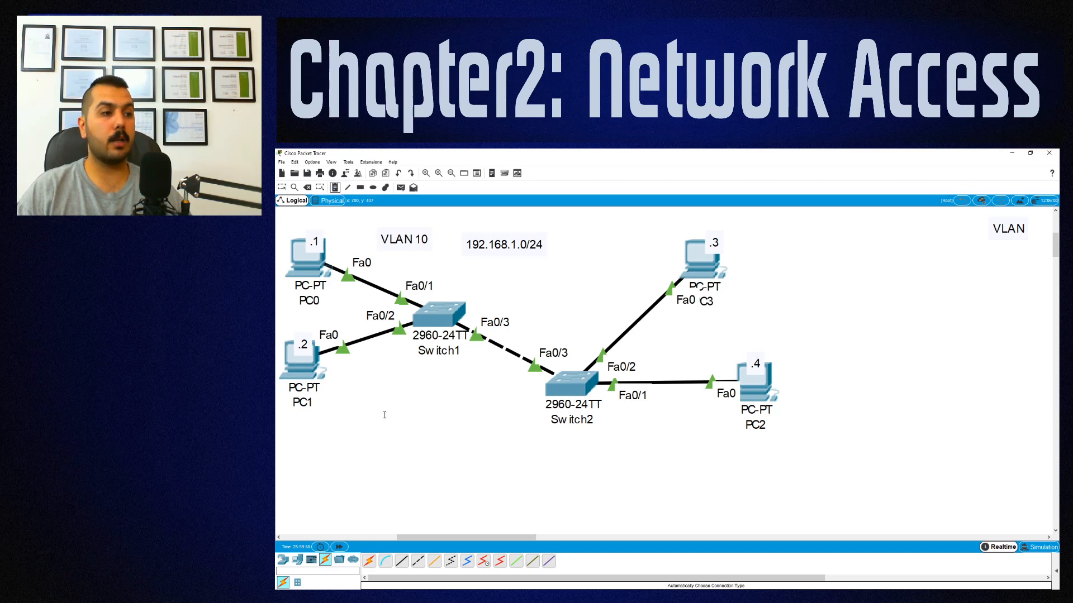
click(367, 418)
text(VL)
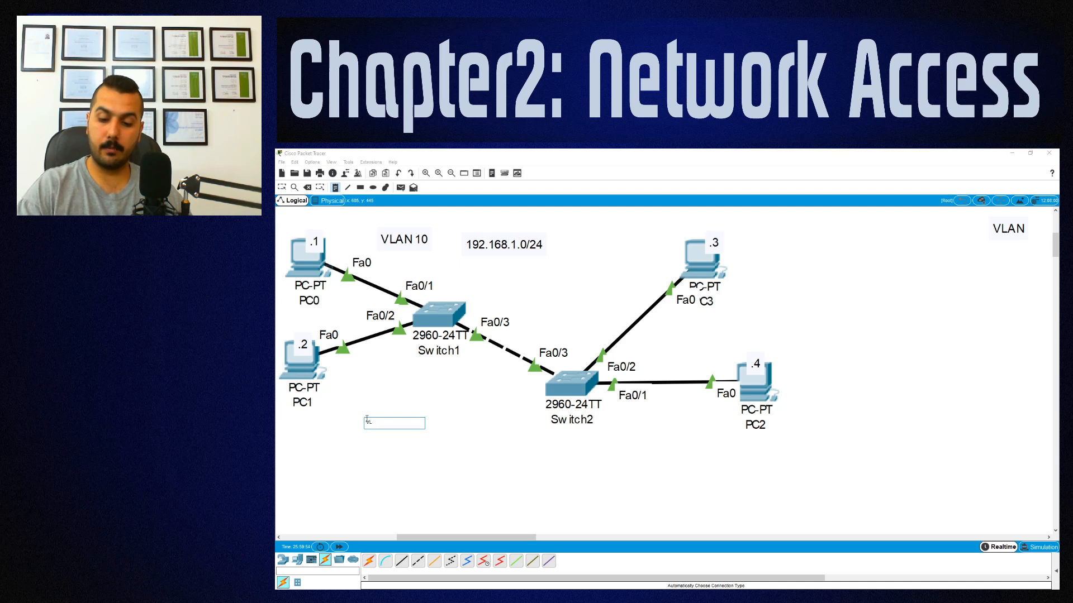
text(AN 2)
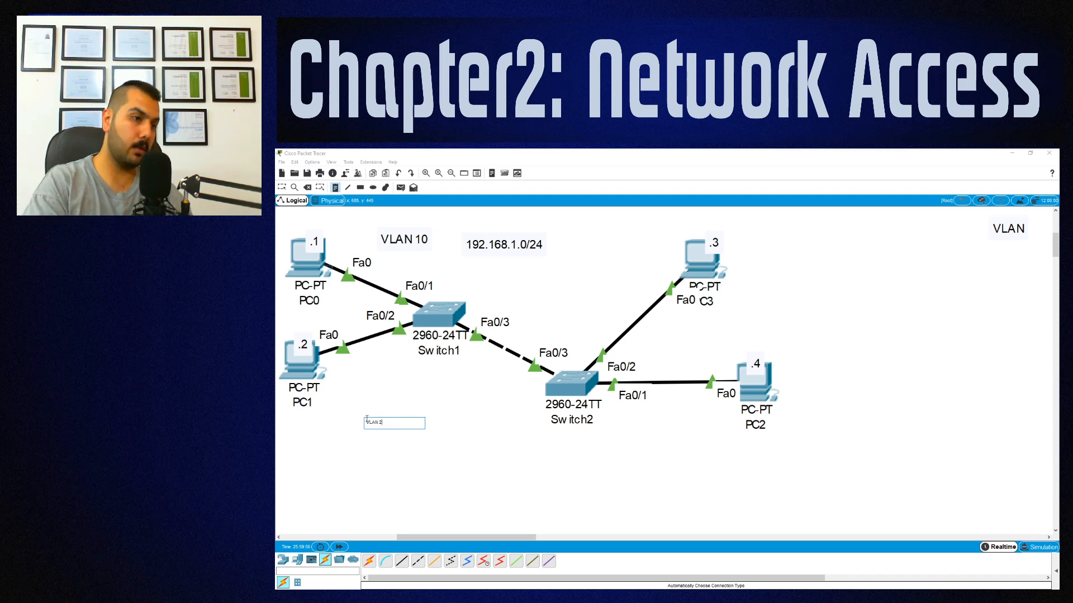
text(0)
key(Escape)
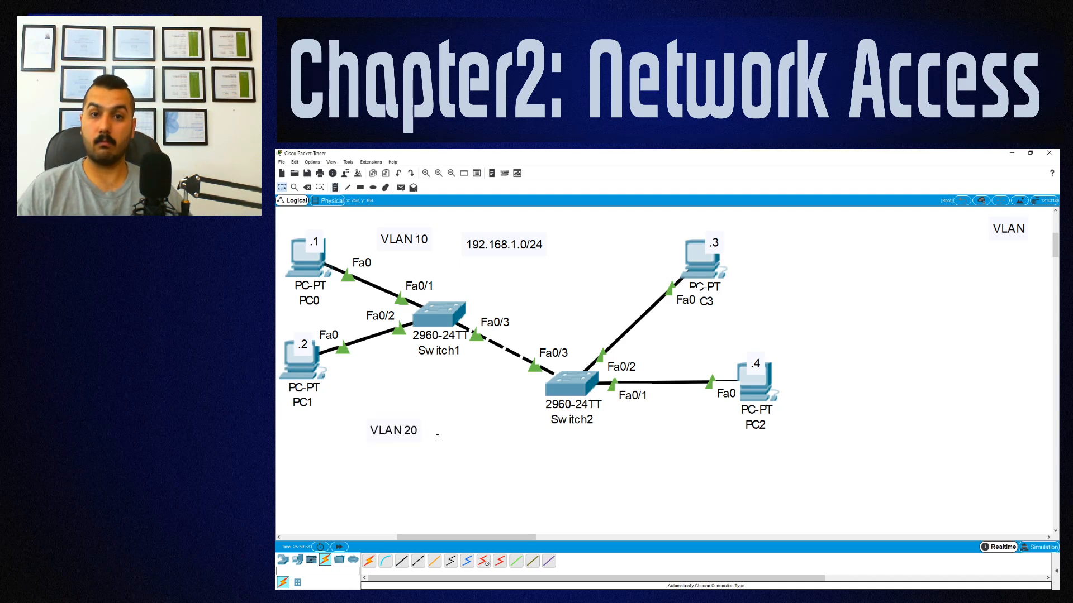
- Place an "HR" note directly under the VLAN 10 label
click(335, 187)
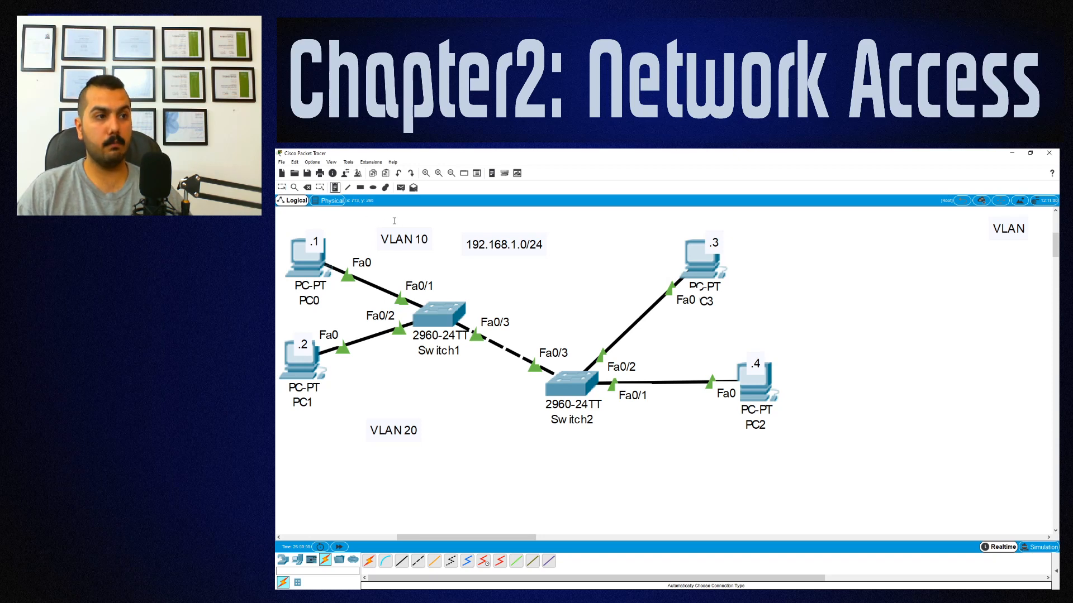
click(388, 258)
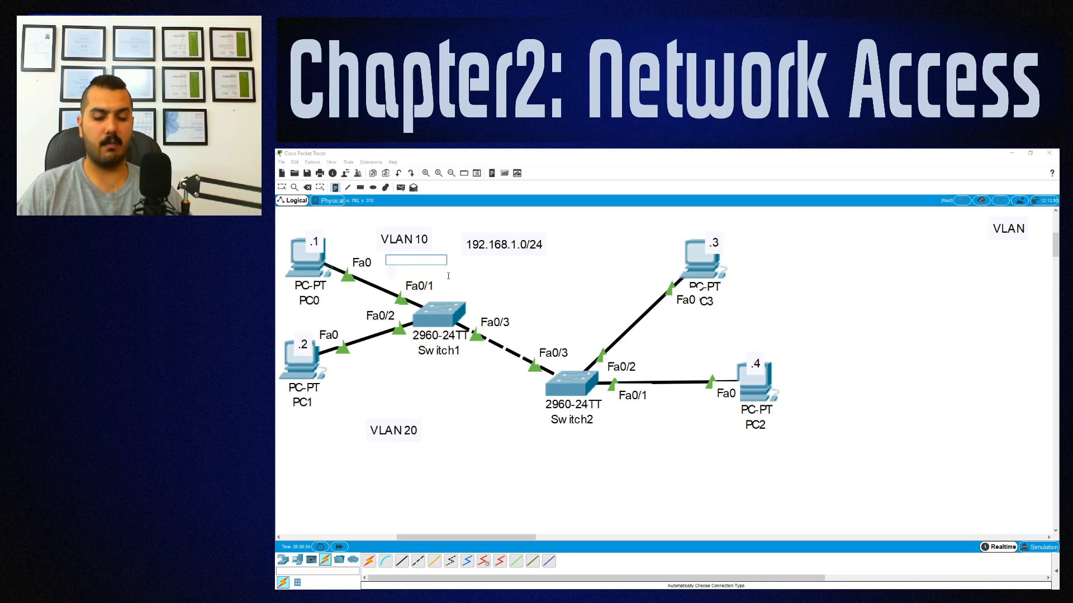
text(H)
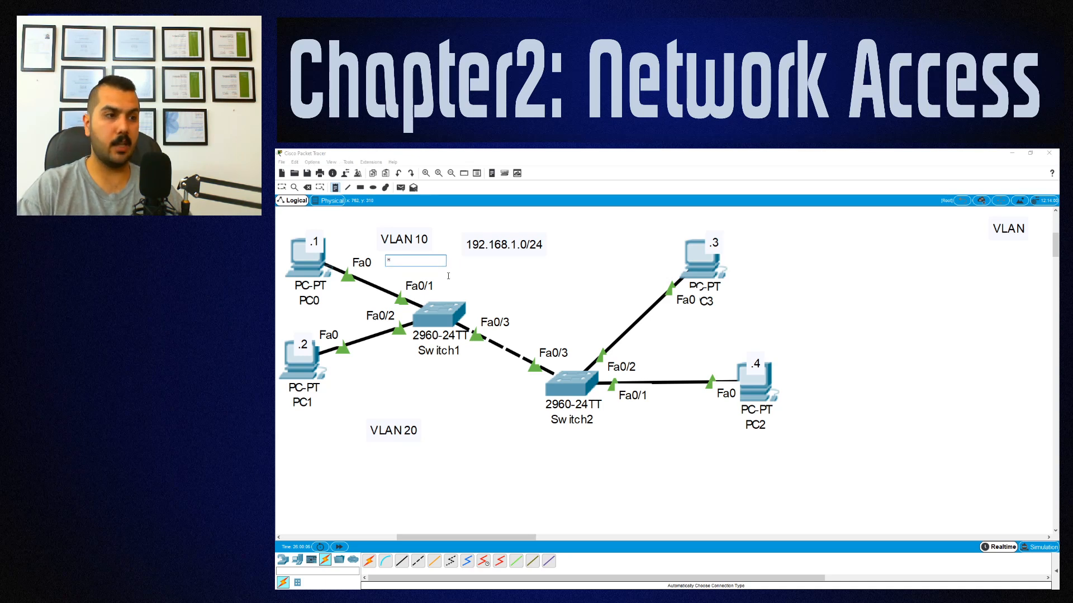
text(R)
click(448, 413)
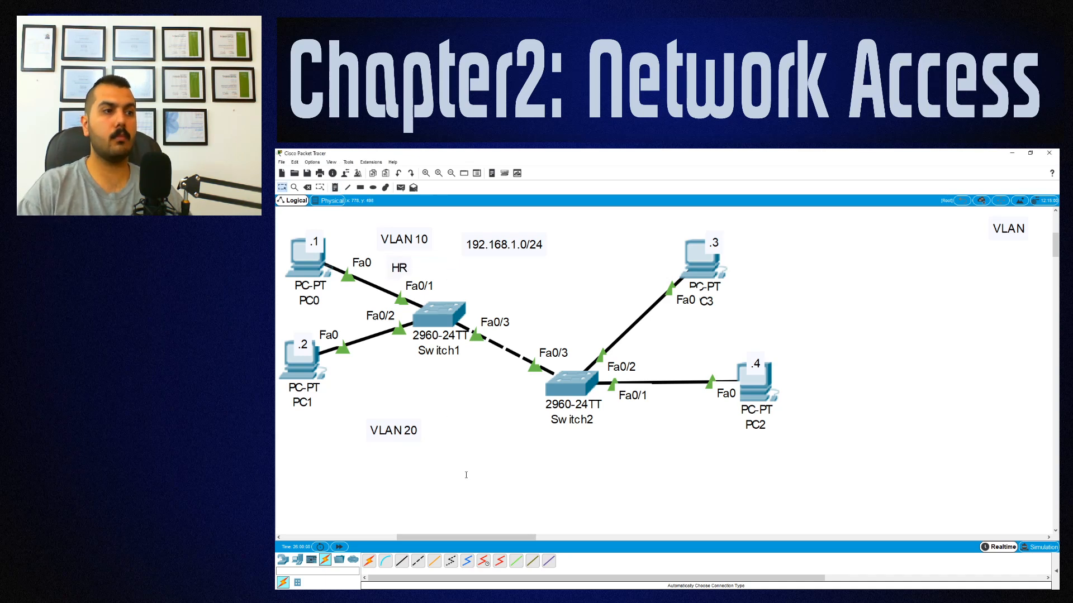
- Place a "SALES" note on the topology directly under the VLAN 20 label
click(391, 452)
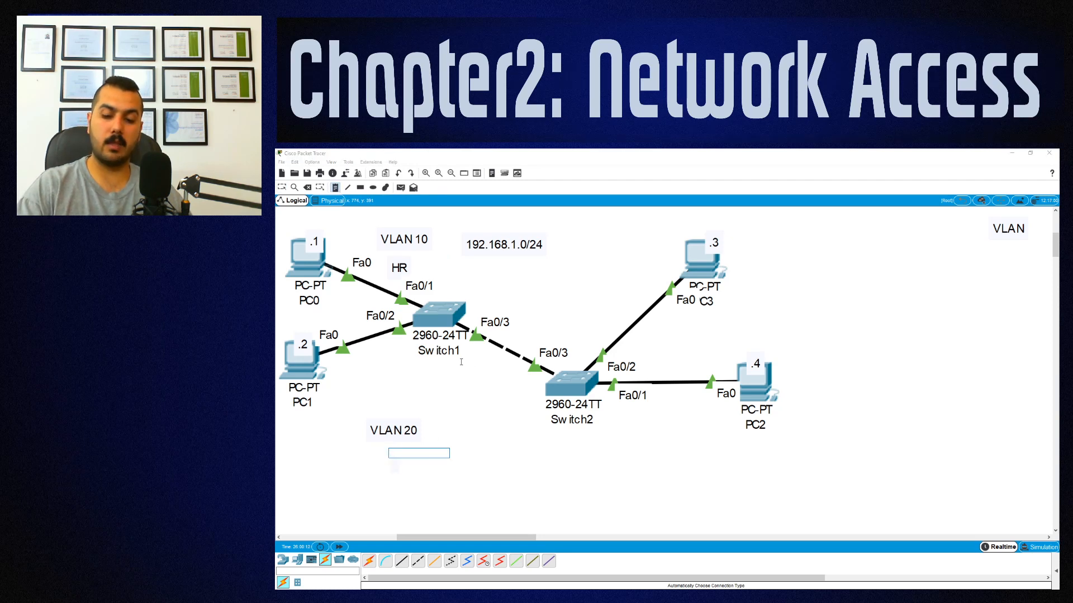
text(SAL)
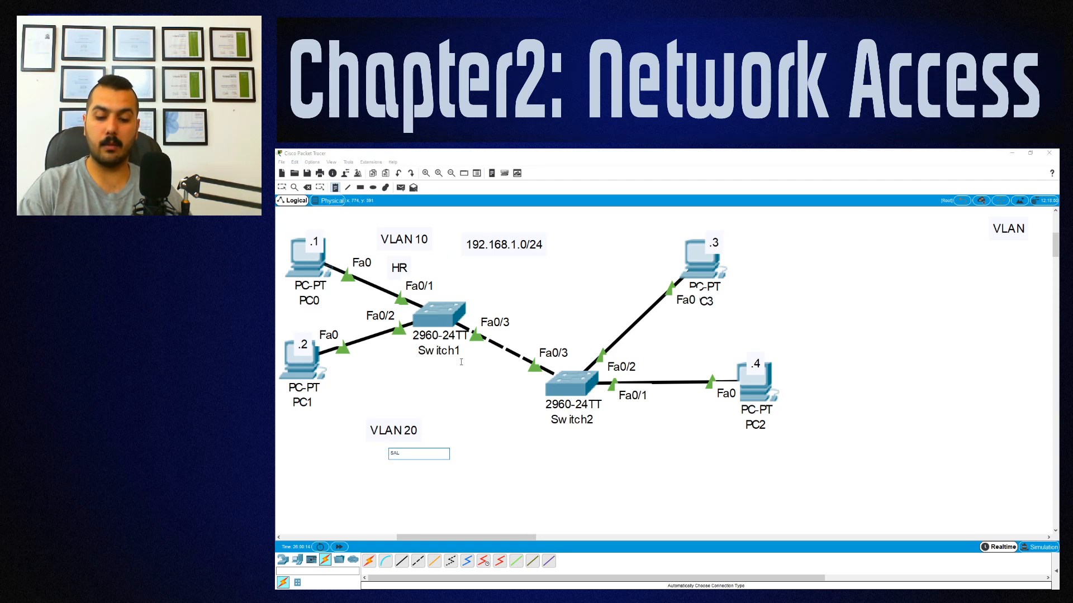
text(ES)
key(Return)
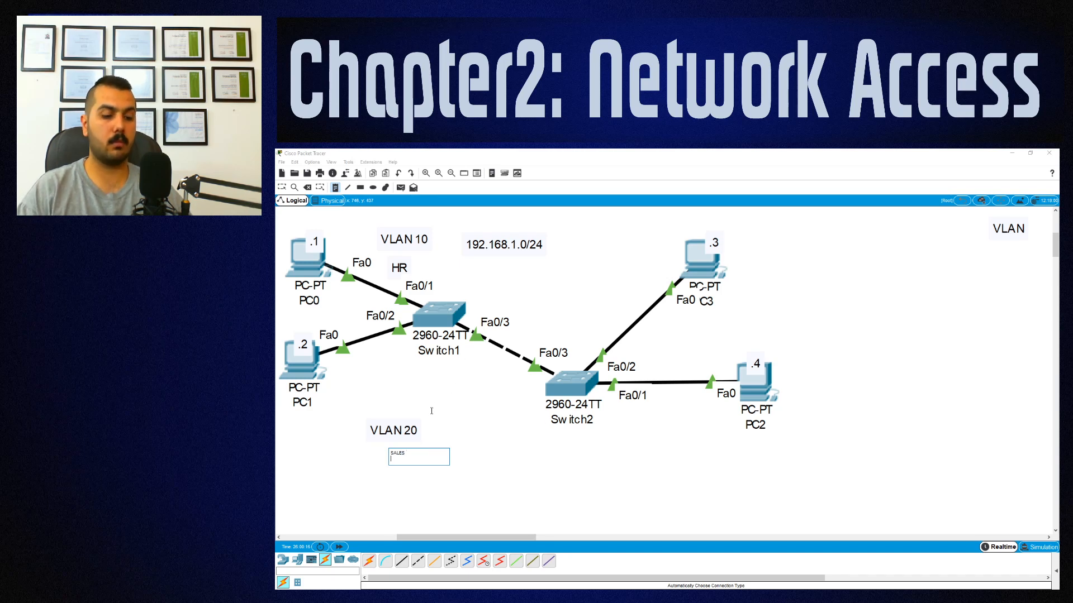
key(Escape)
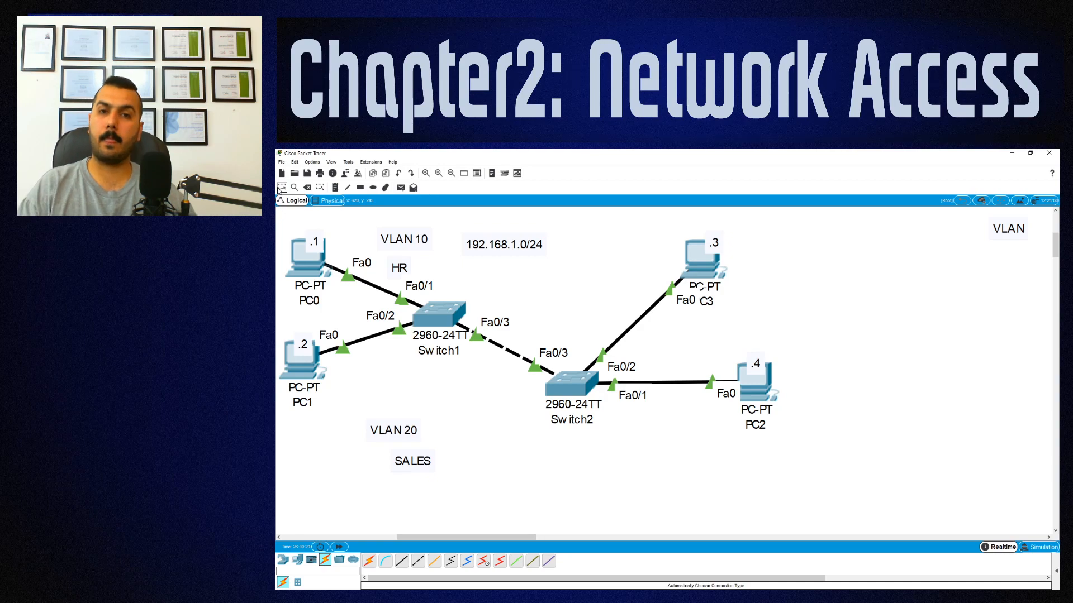
mouse_move(420, 296)
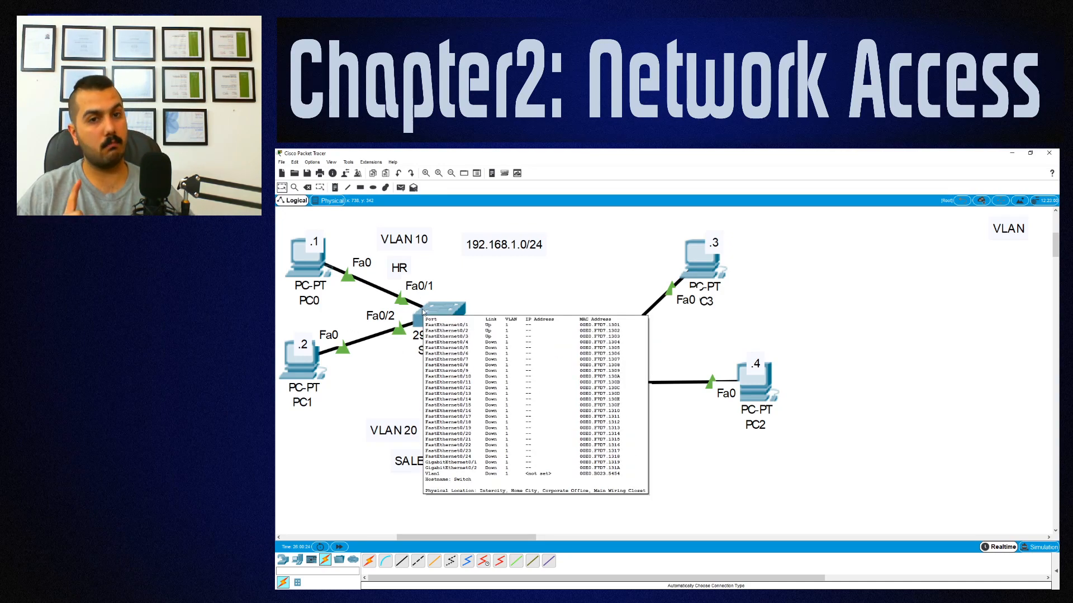
mouse_move(313, 267)
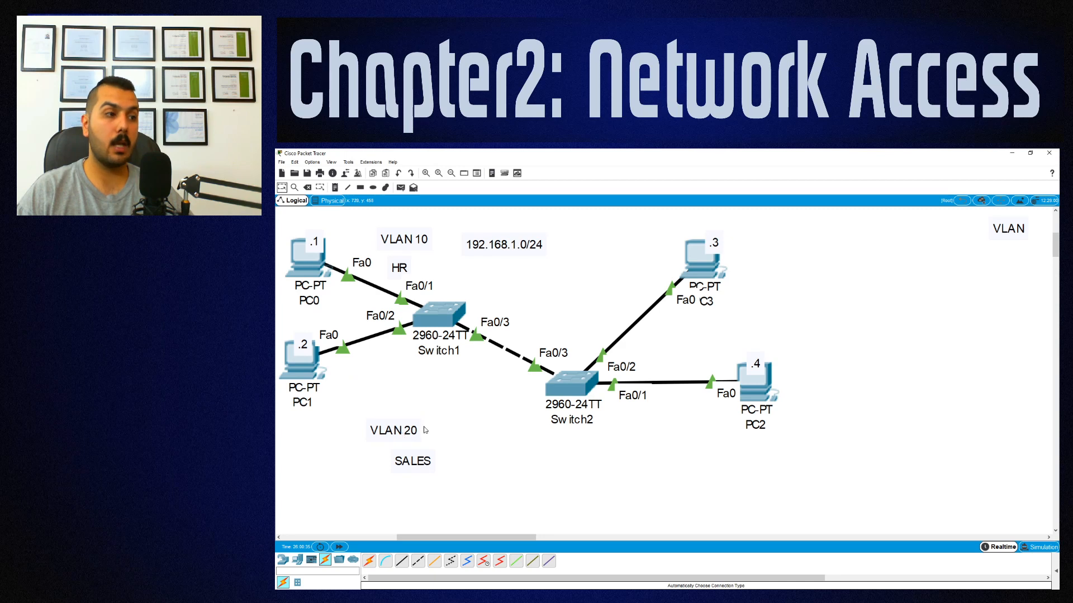
mouse_move(576, 385)
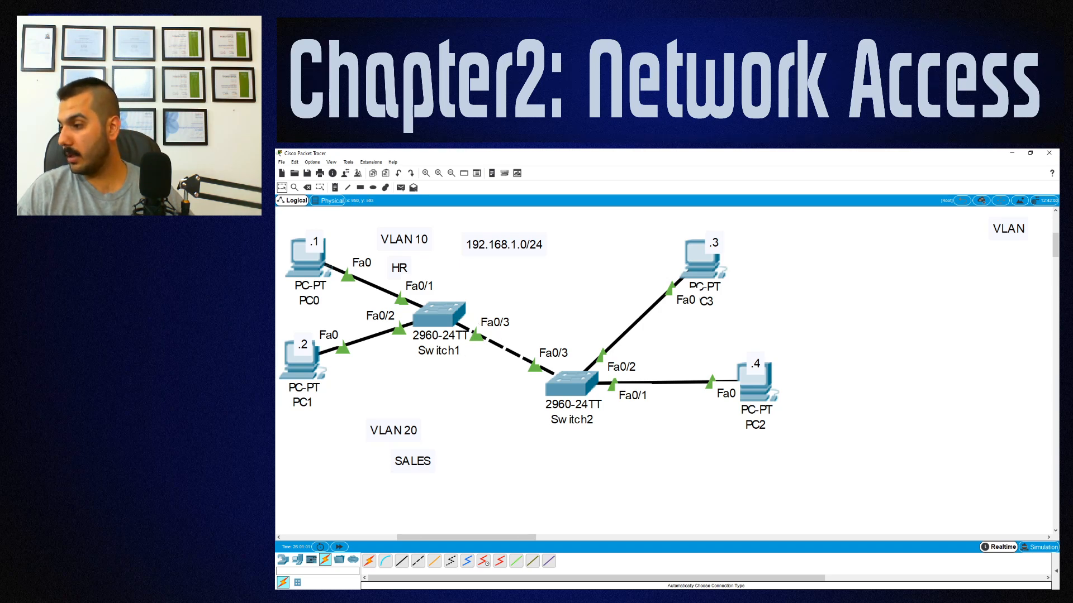
- Return to Switch1's CLI and enter interface configuration mode for fastEthernet 0/1, completing the interface and fastEthernet keywords
key(alt+Tab)
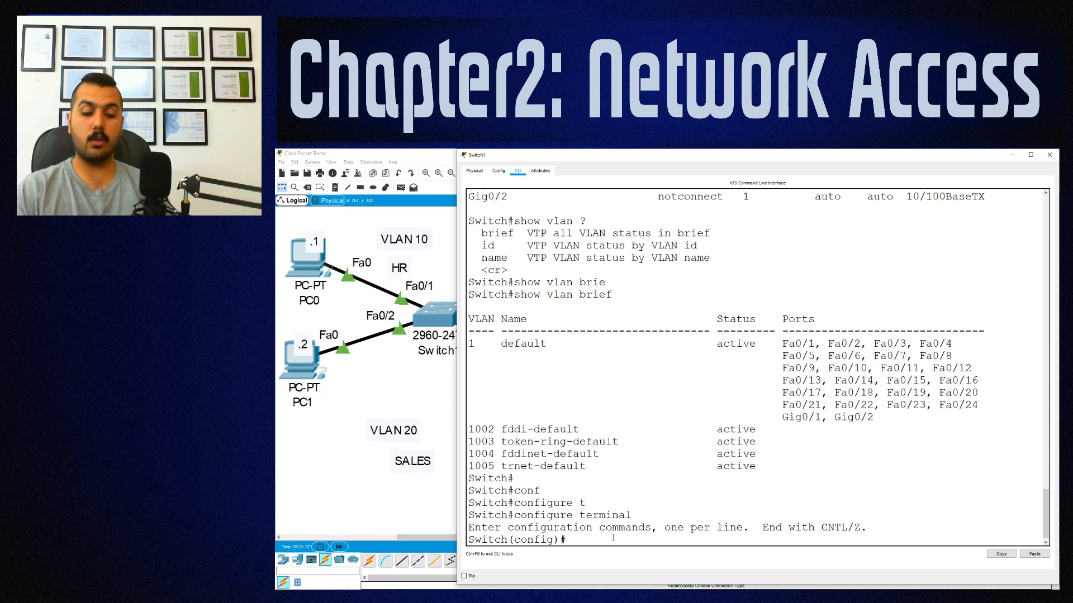
text(inter)
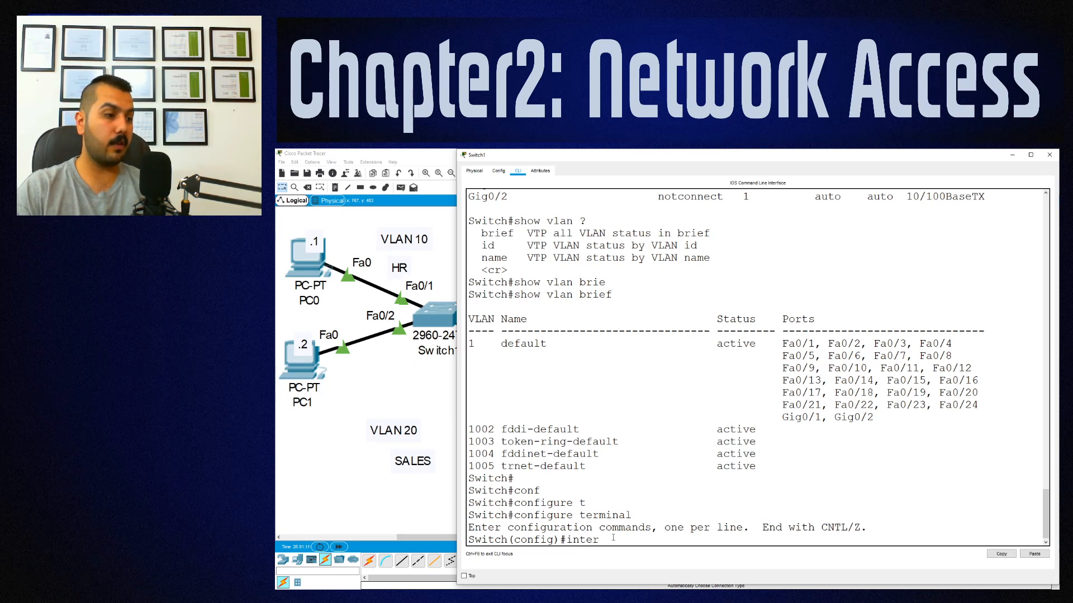
key(Tab)
text(fa)
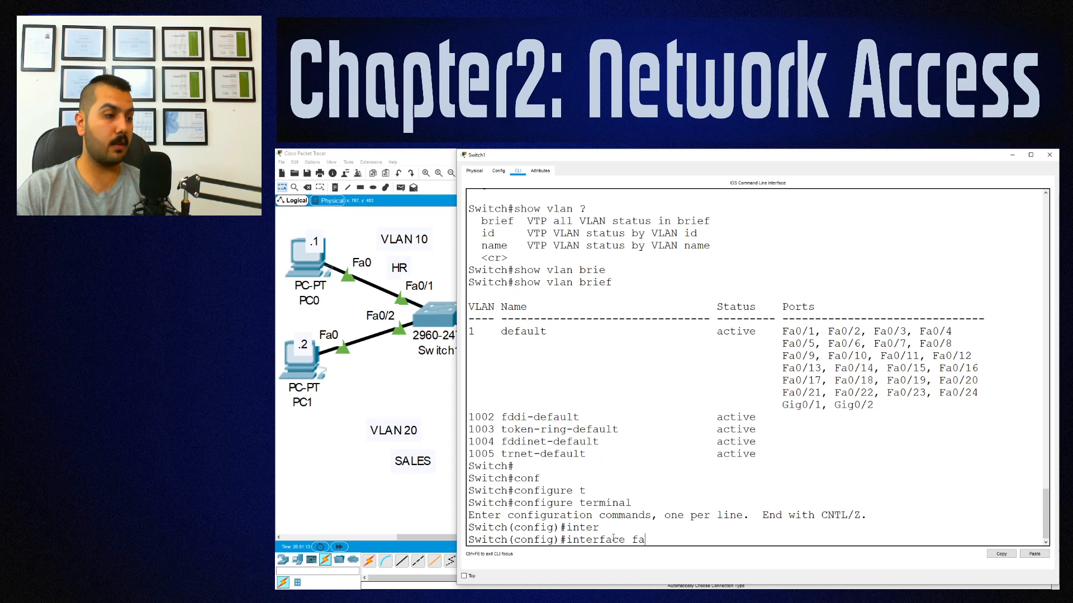
key(Tab)
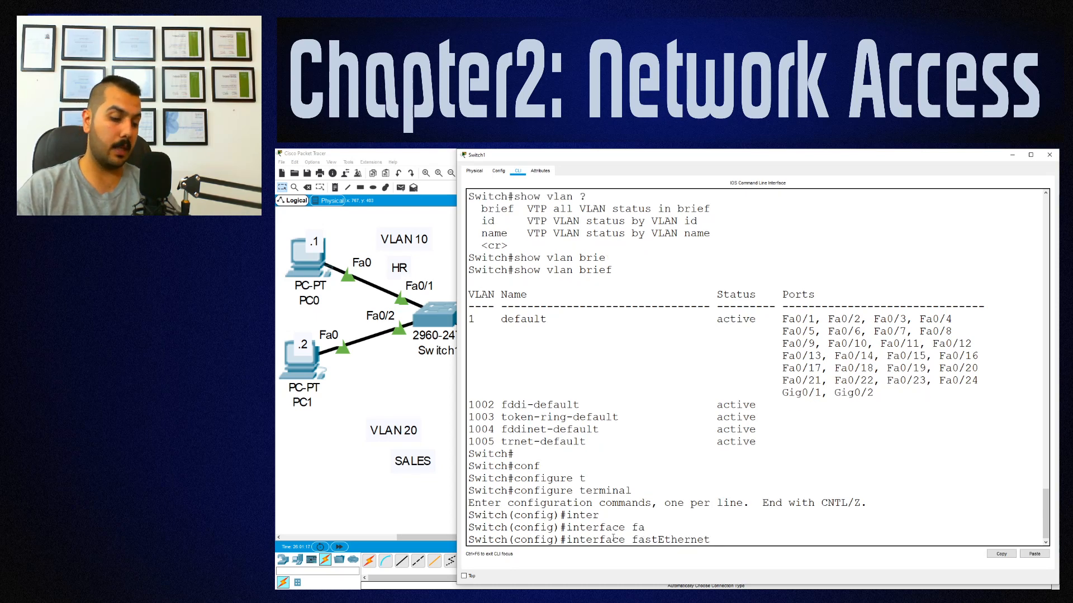
text(0/)
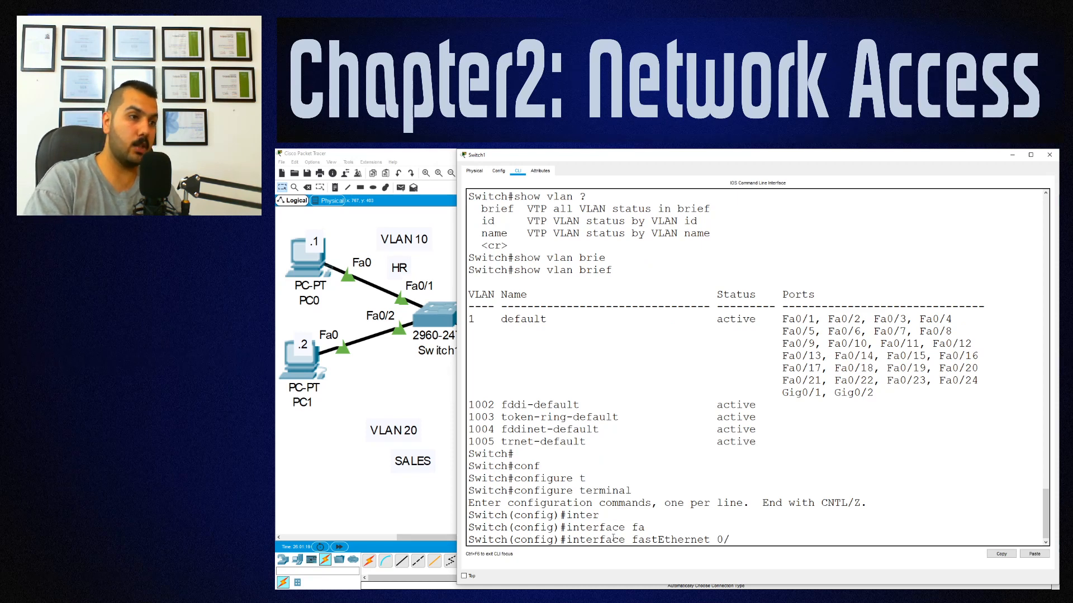
text(1)
key(Return)
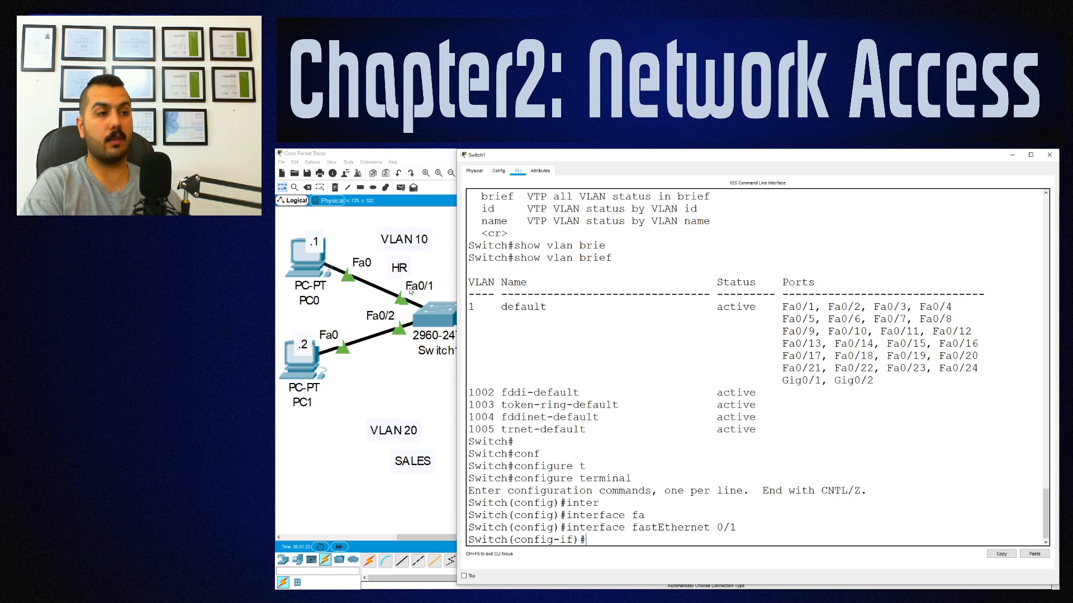
- List the available switchport modes for fastEthernet 0/1 with the inline help and set the port to access mode
text(swit)
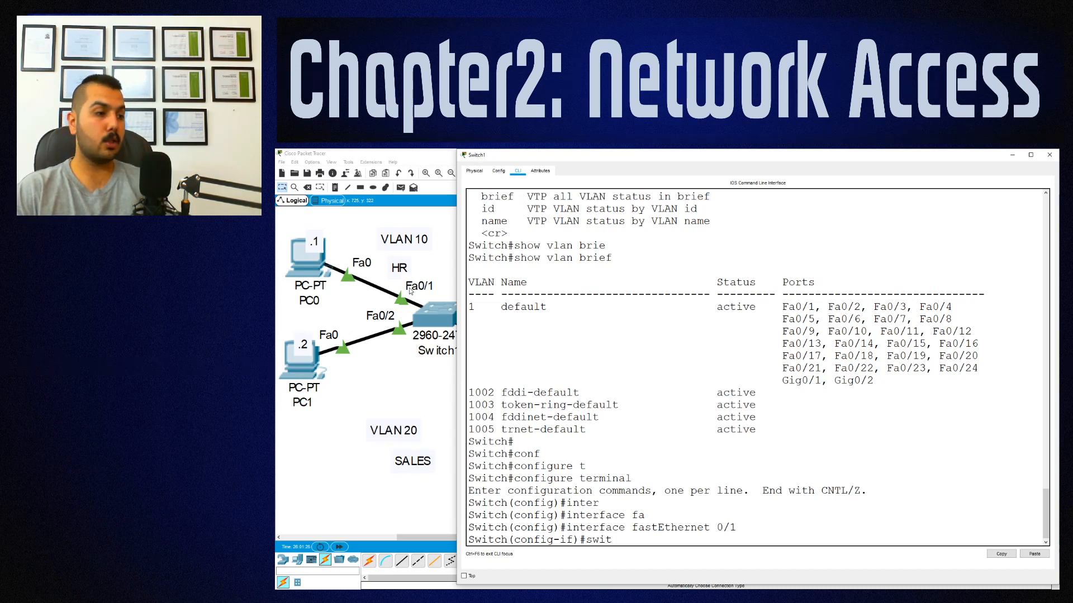
key(Tab)
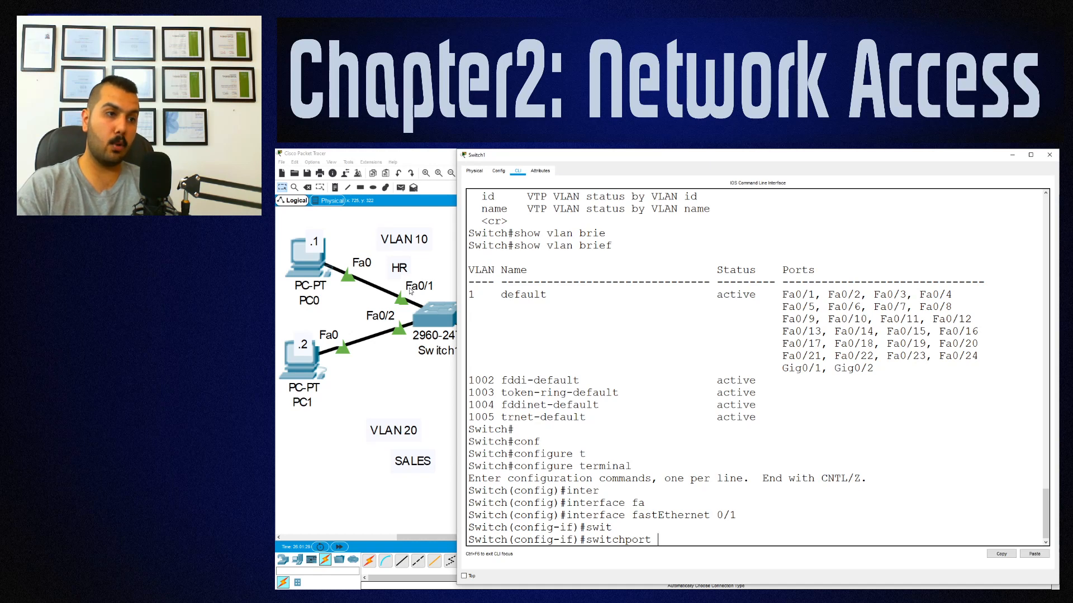
text(od)
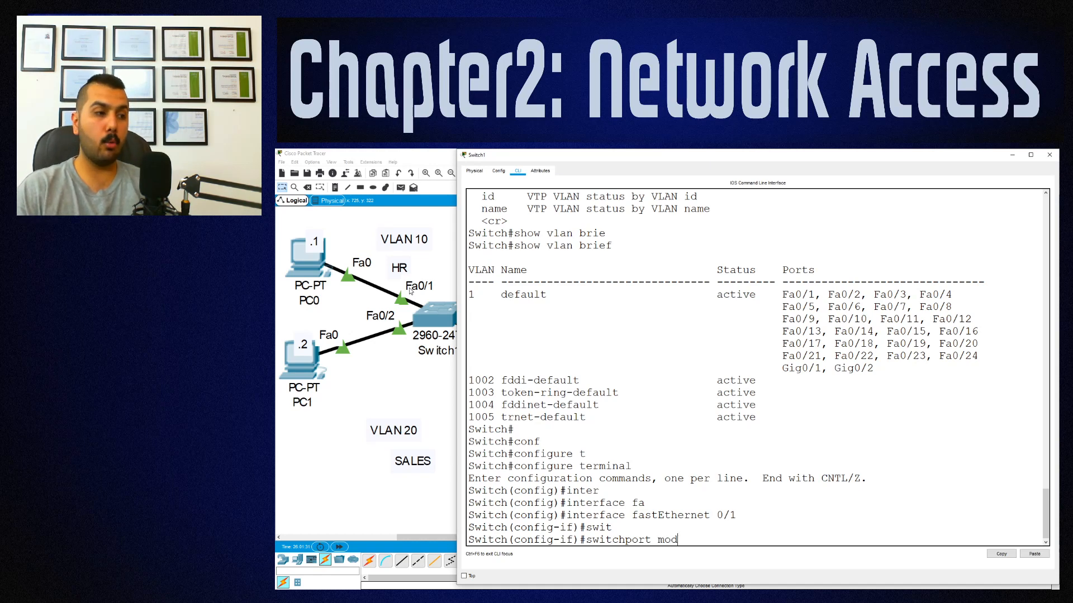
key(Tab)
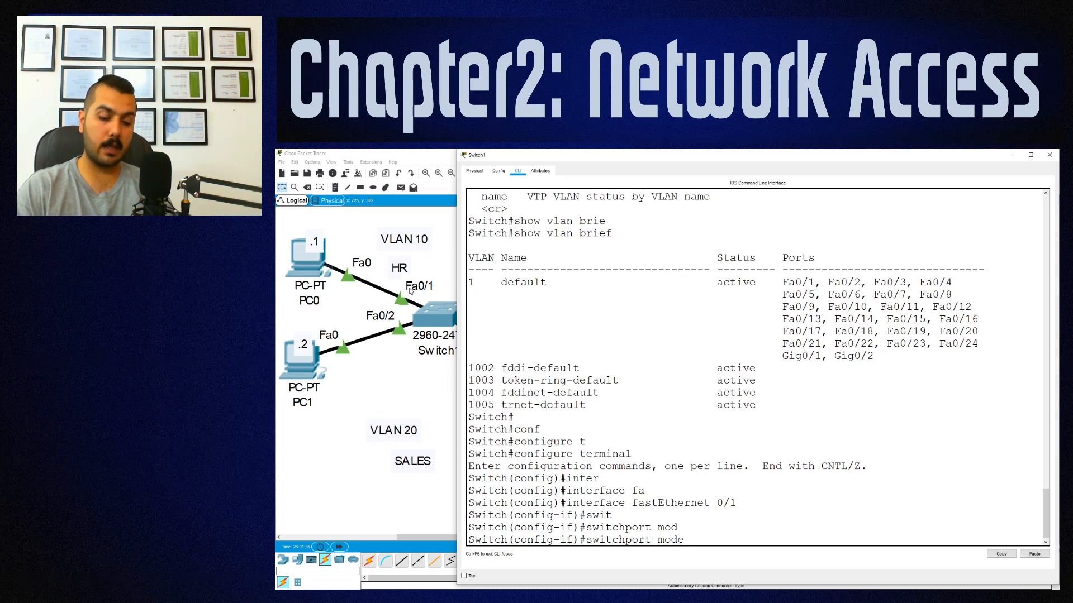
text(?)
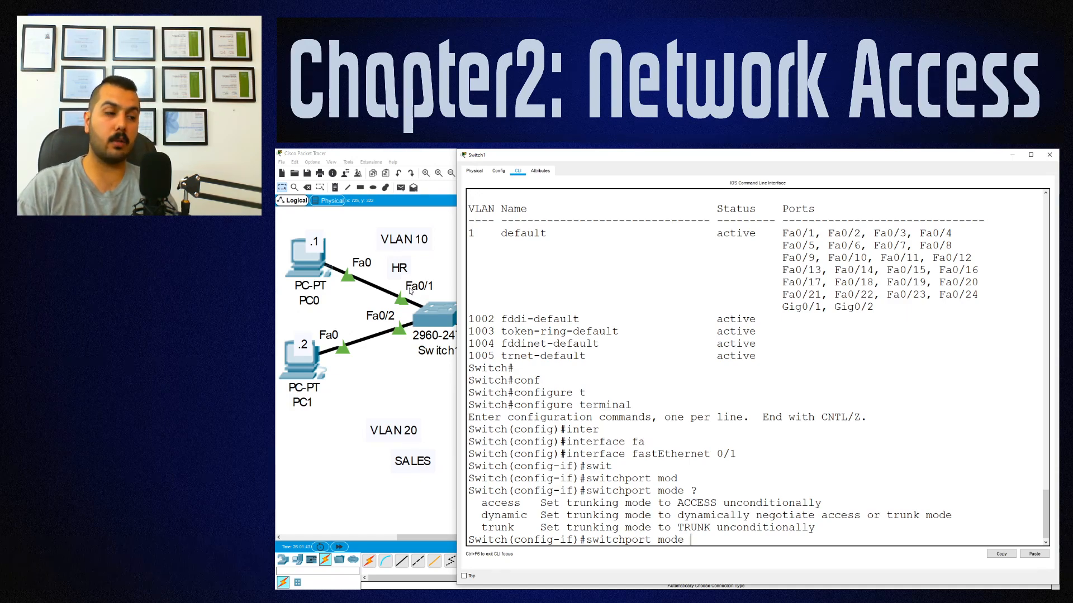
text(acces)
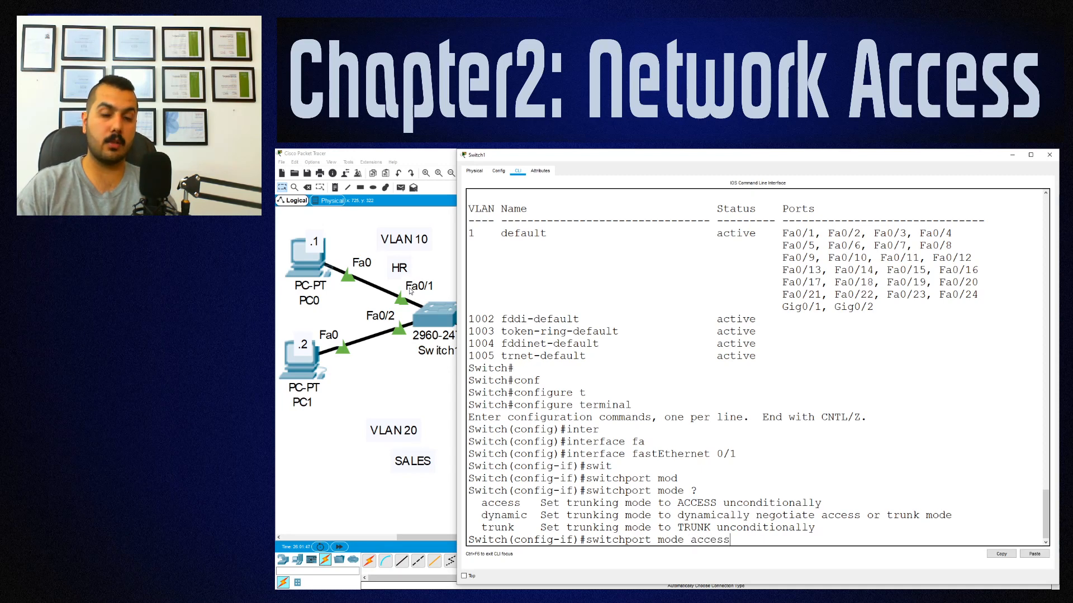
text(s)
key(Return)
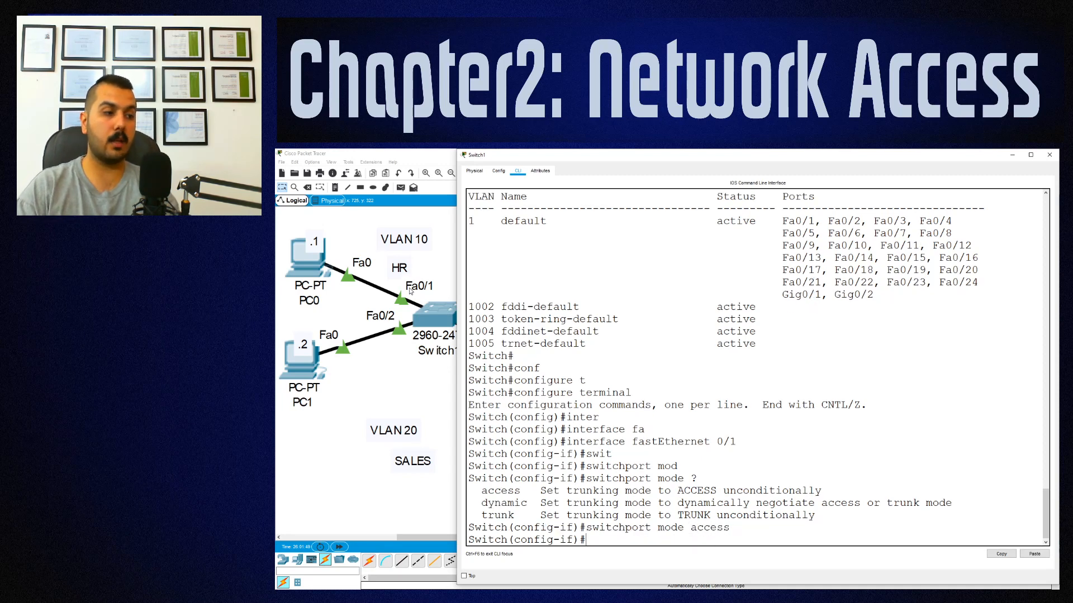
- Assign fastEthernet 0/1 to access VLAN 10, consulting the inline help for switchport access and its vlan option, and exit interface configuration
text(swit)
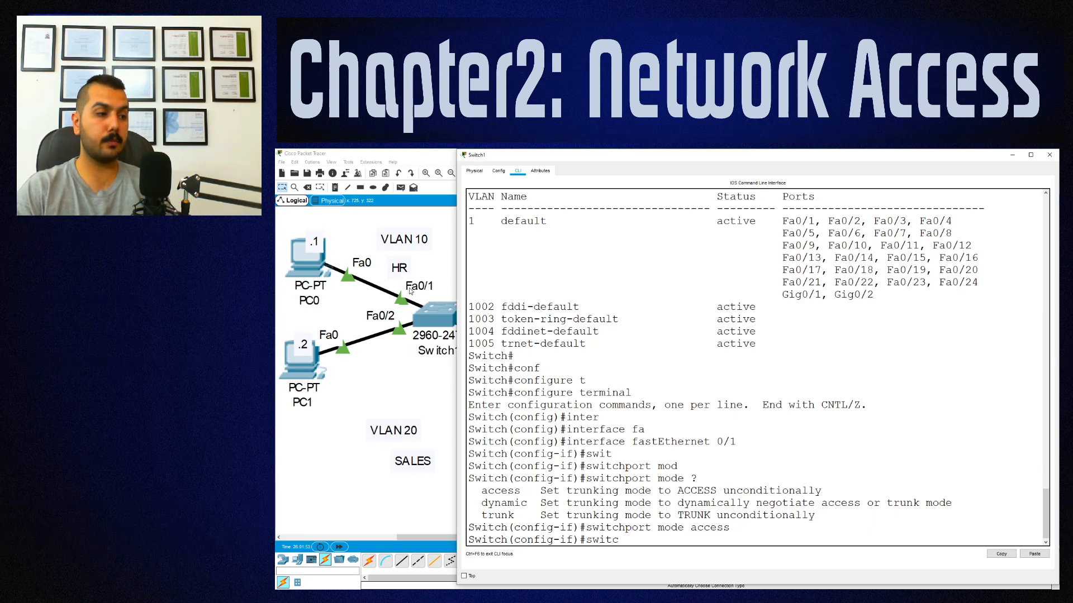
text(c)
key(Tab)
text(ac)
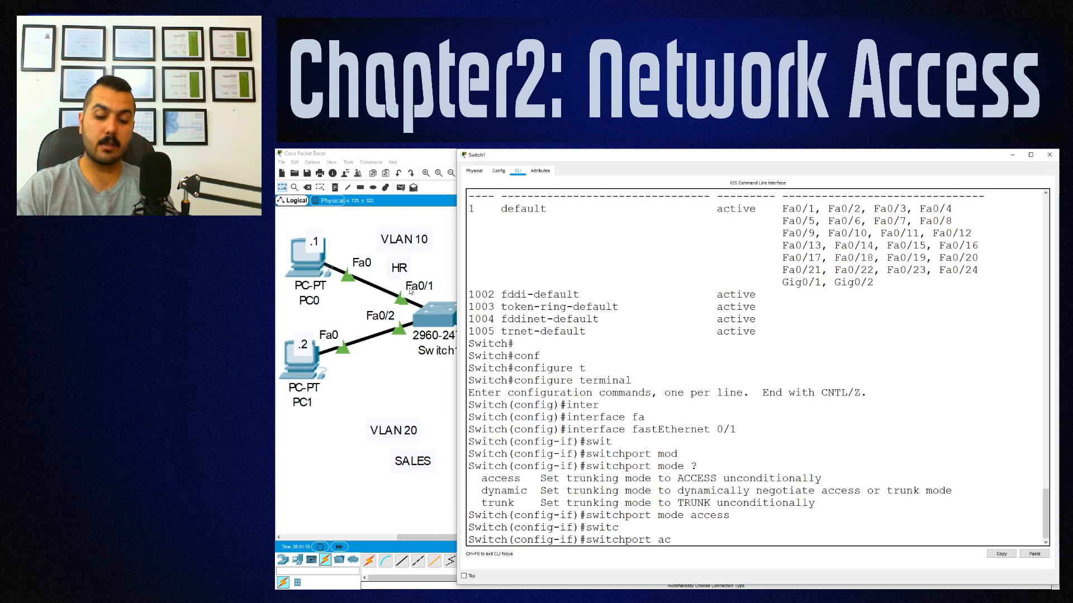
text(c)
key(Tab)
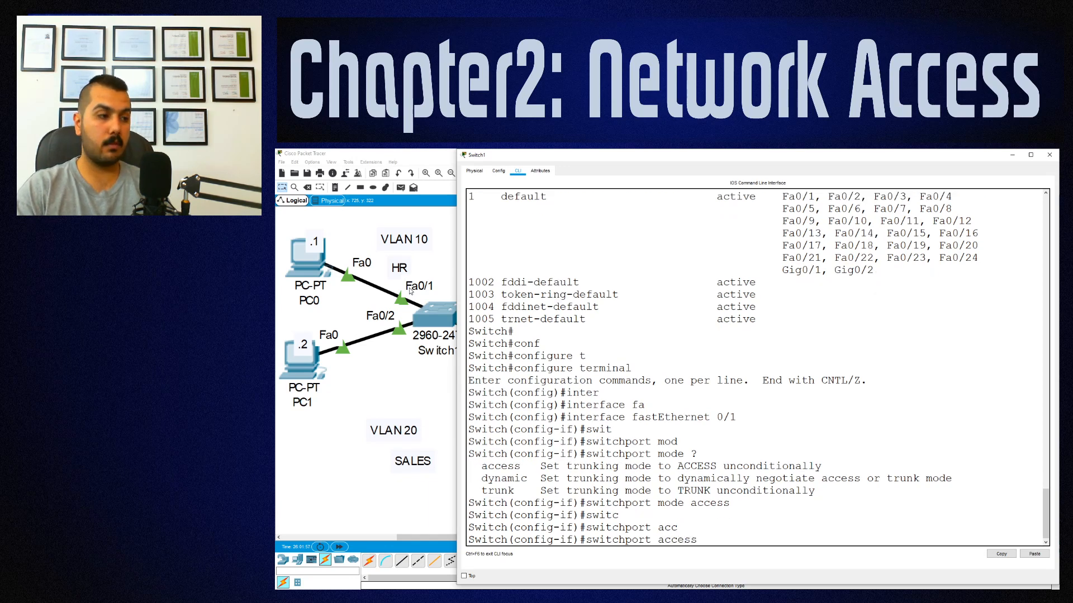
text(?)
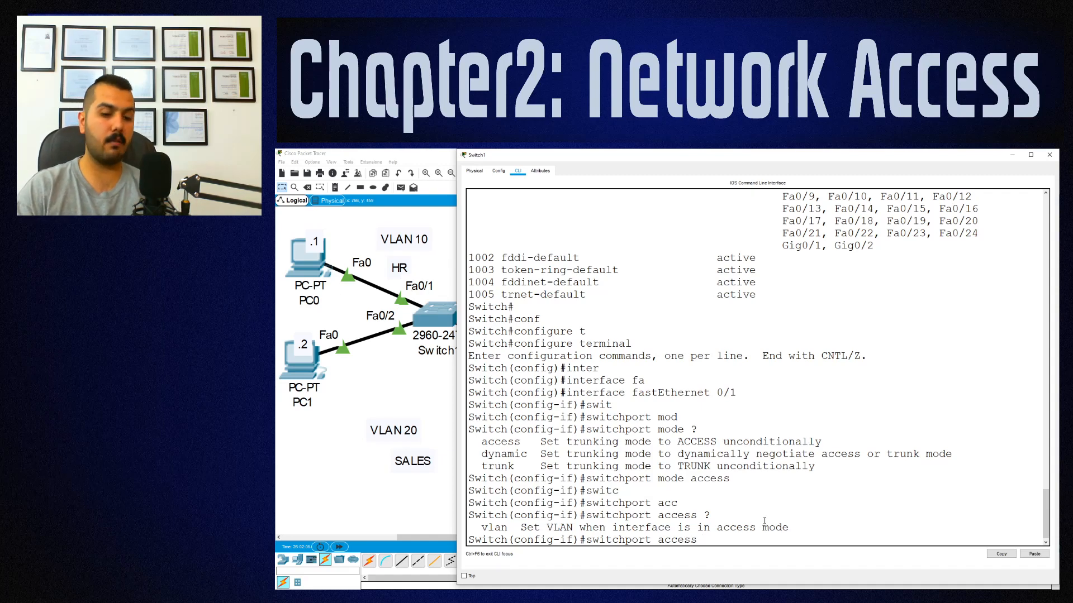
text(vl)
key(Tab)
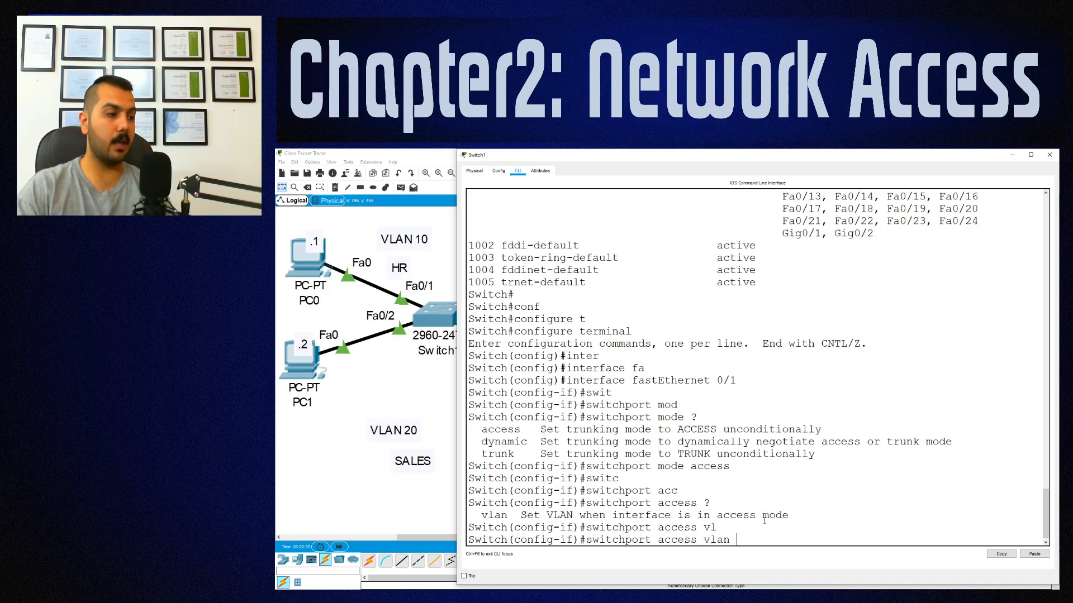
text(?)
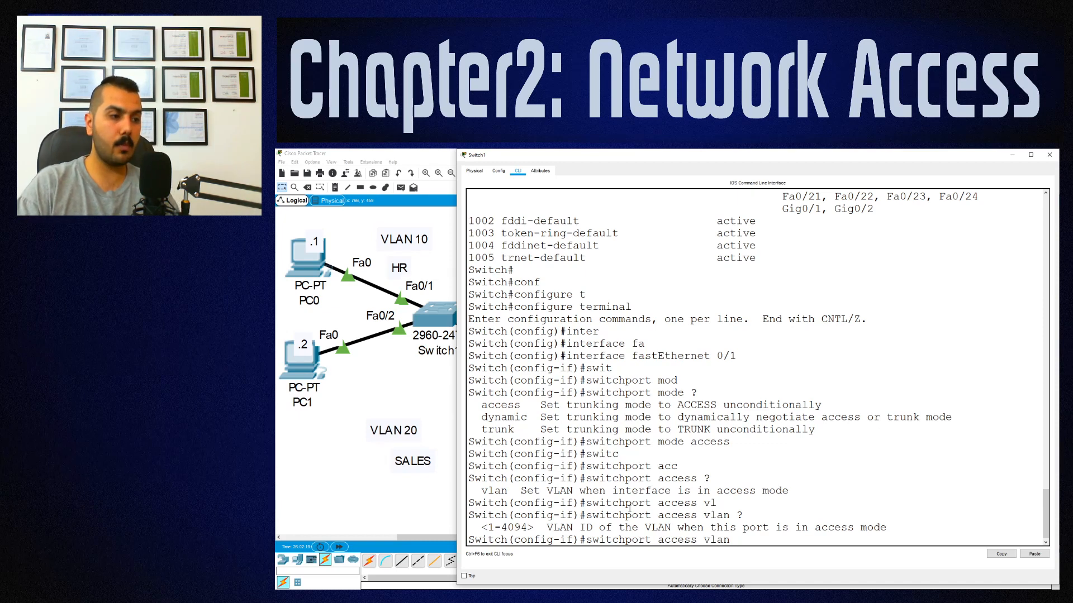
text(10)
key(Return)
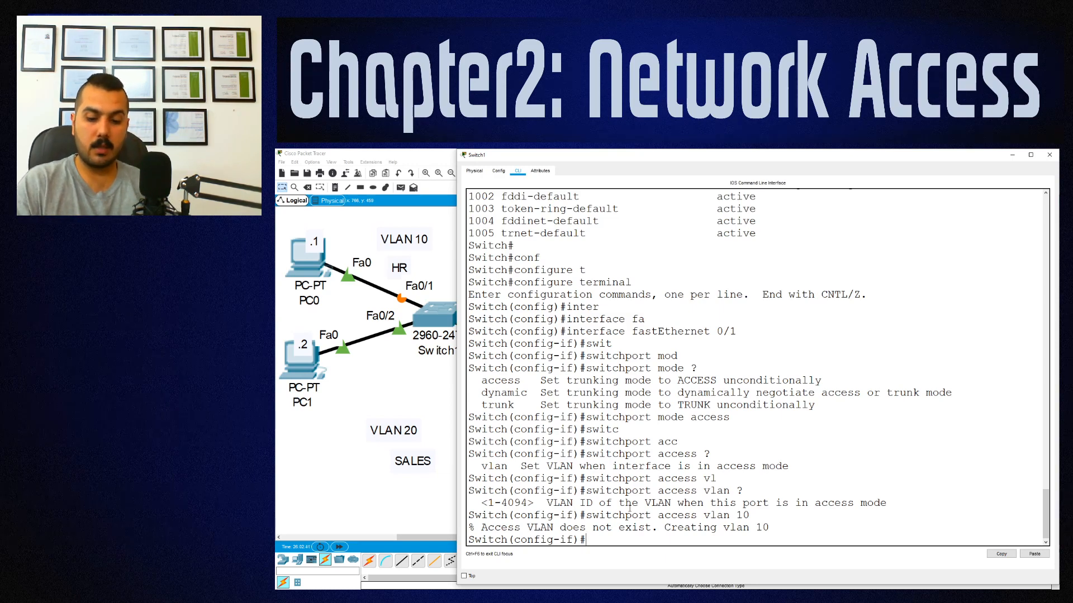
text(xit)
key(Return)
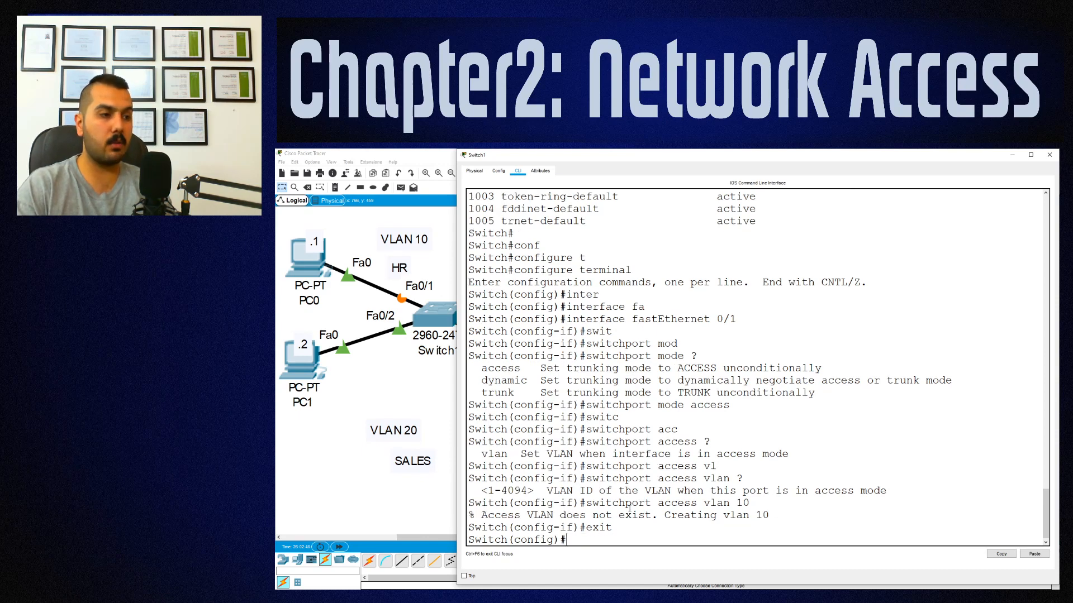
- Enter VLAN 10's configuration mode, name the VLAN HR, and exit to global configuration mode
text(vl)
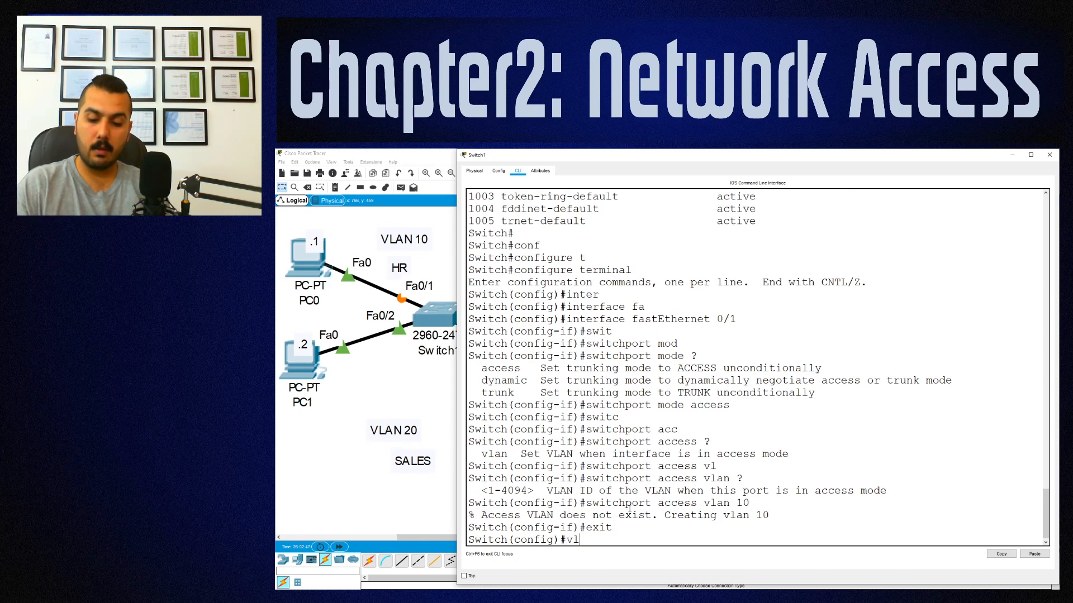
text(an 10)
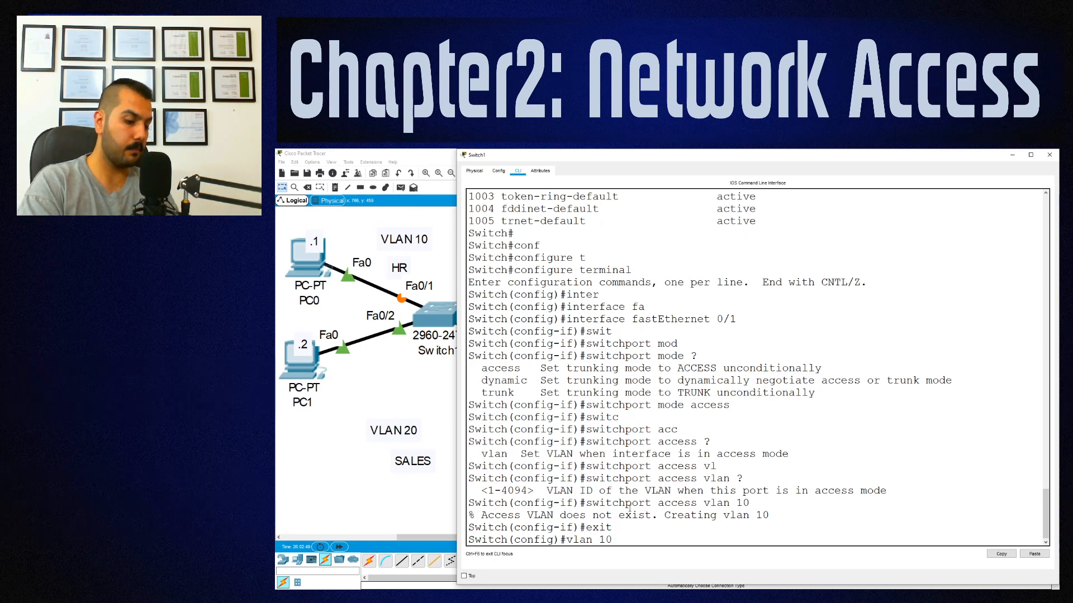
key(Return)
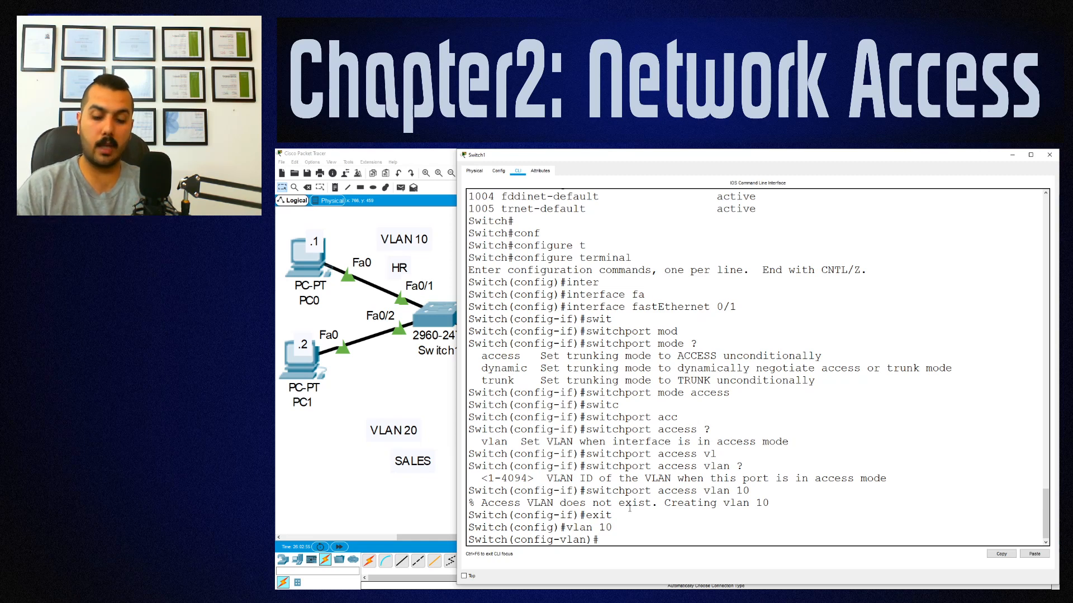
text(nam)
key(Tab)
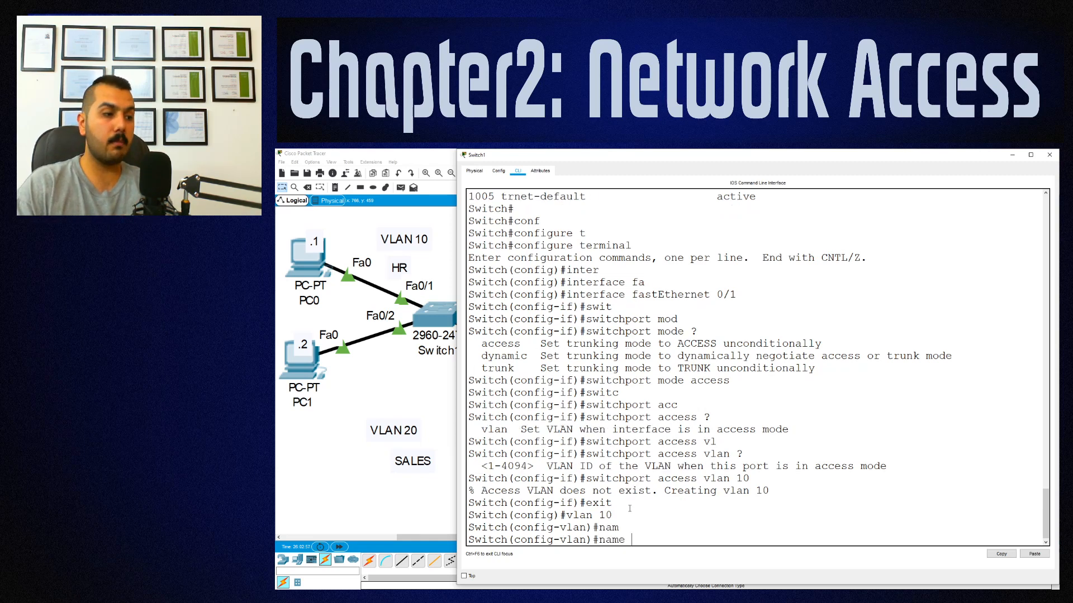
text(HR)
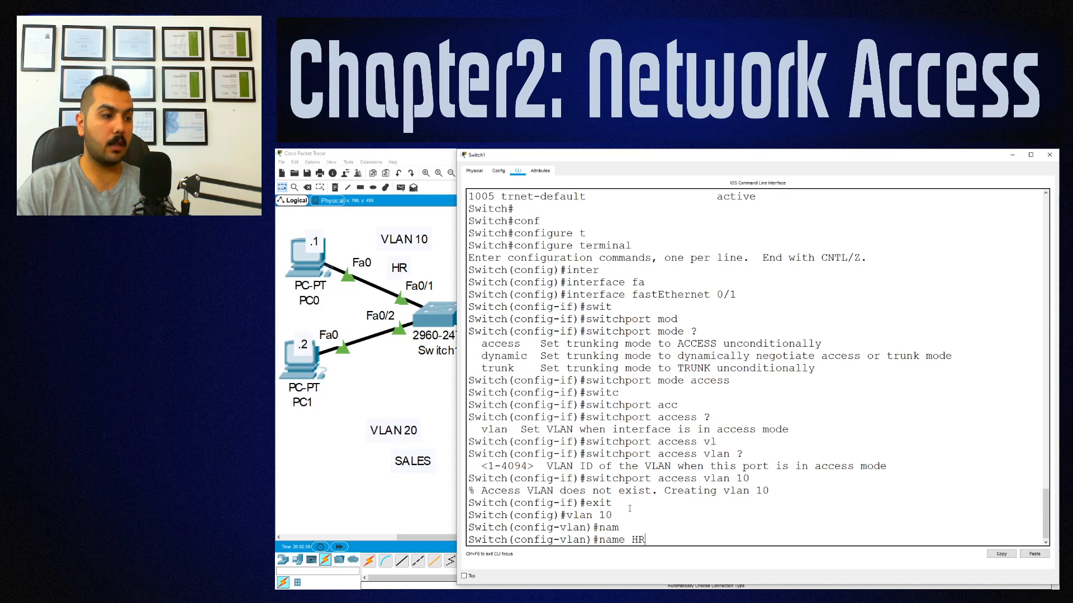
key(Return)
text(exit)
key(Return)
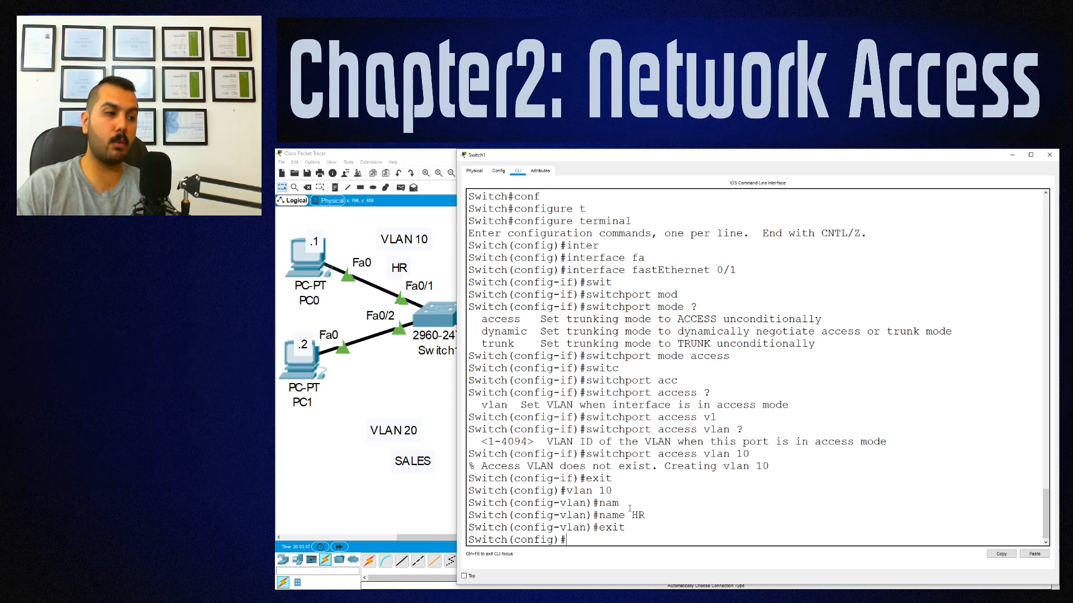
- Create VLAN 20 from global configuration mode, name it SALES, and exit back to global configuration mode
text(v)
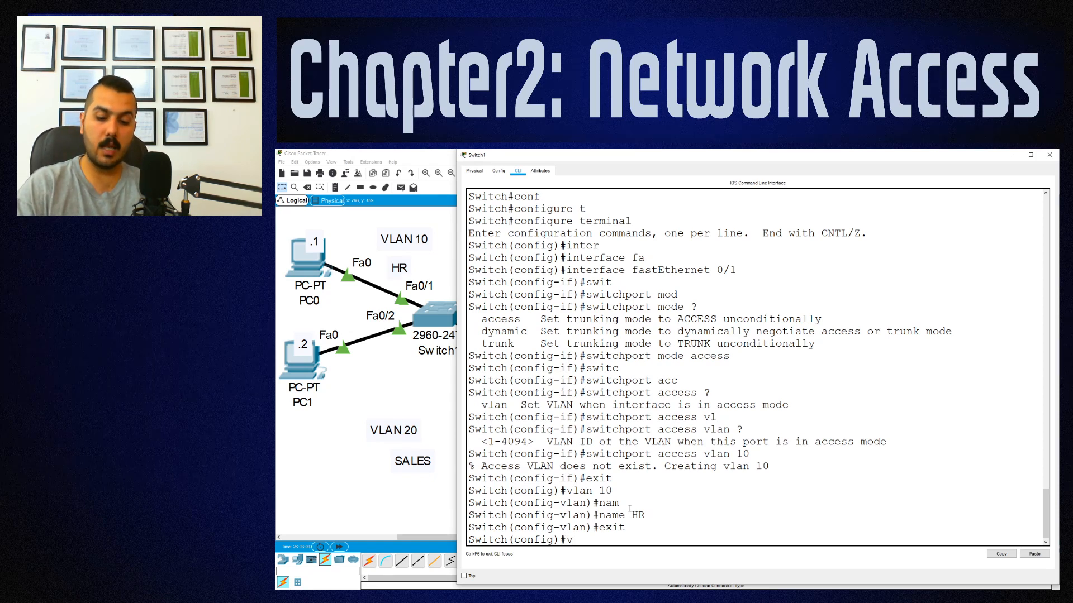
text(lan 20)
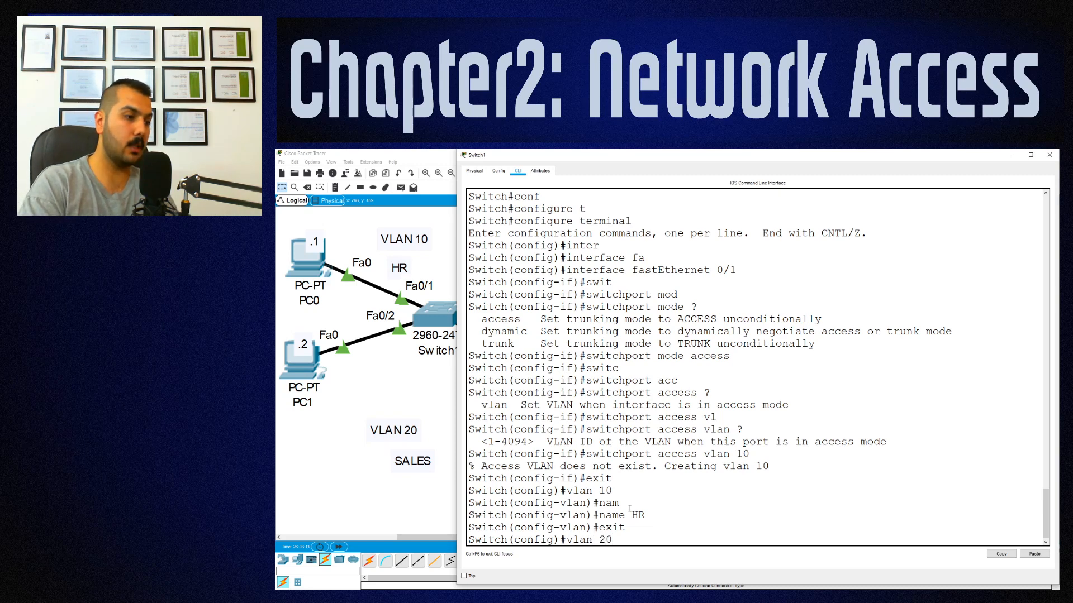
key(Return)
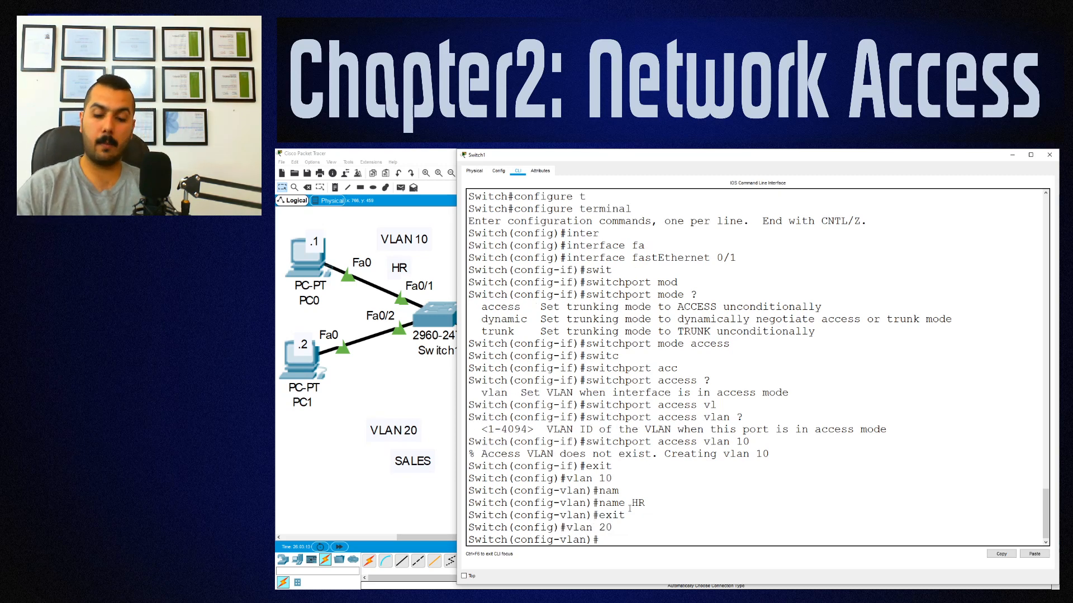
text(name)
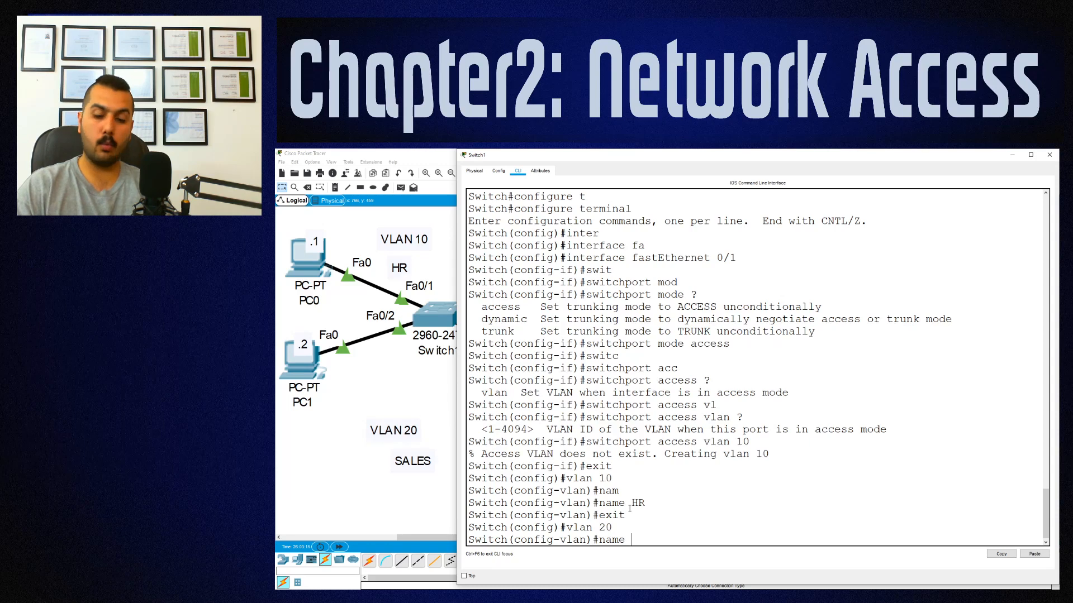
text( SALES)
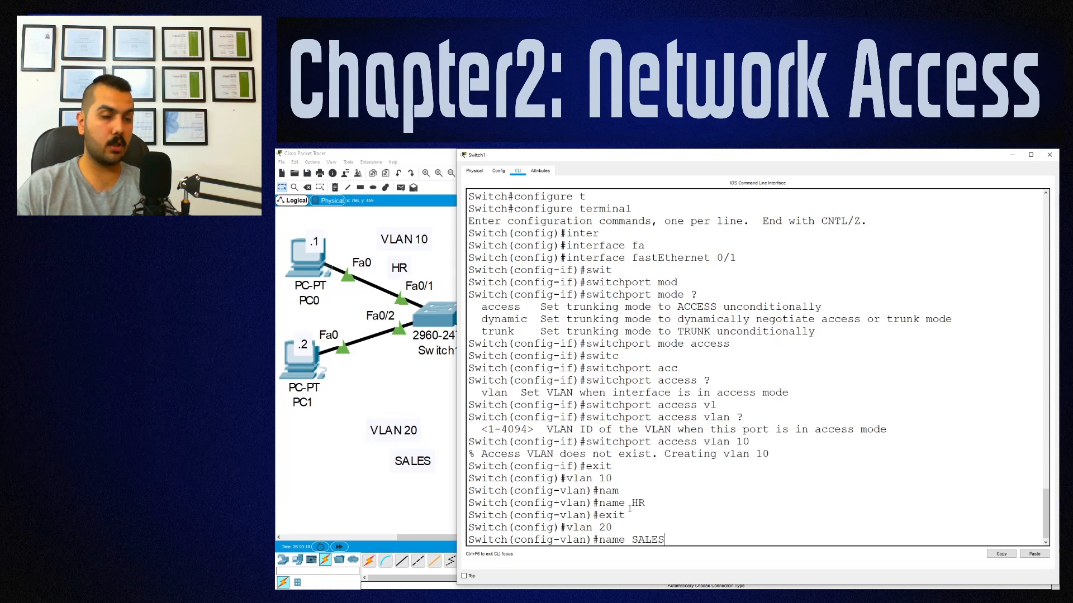
key(Return)
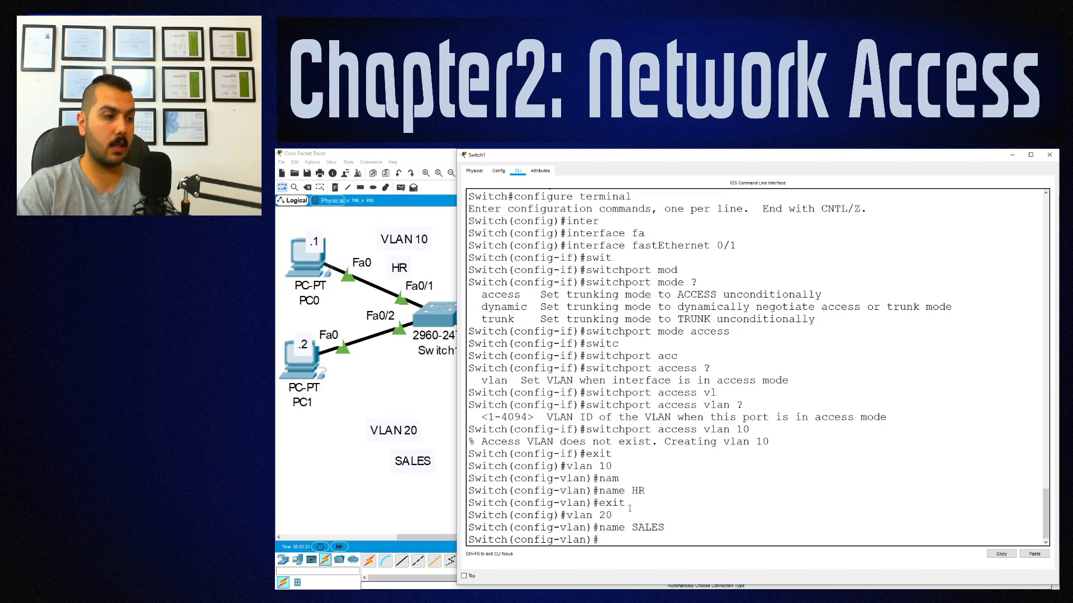
text(exit)
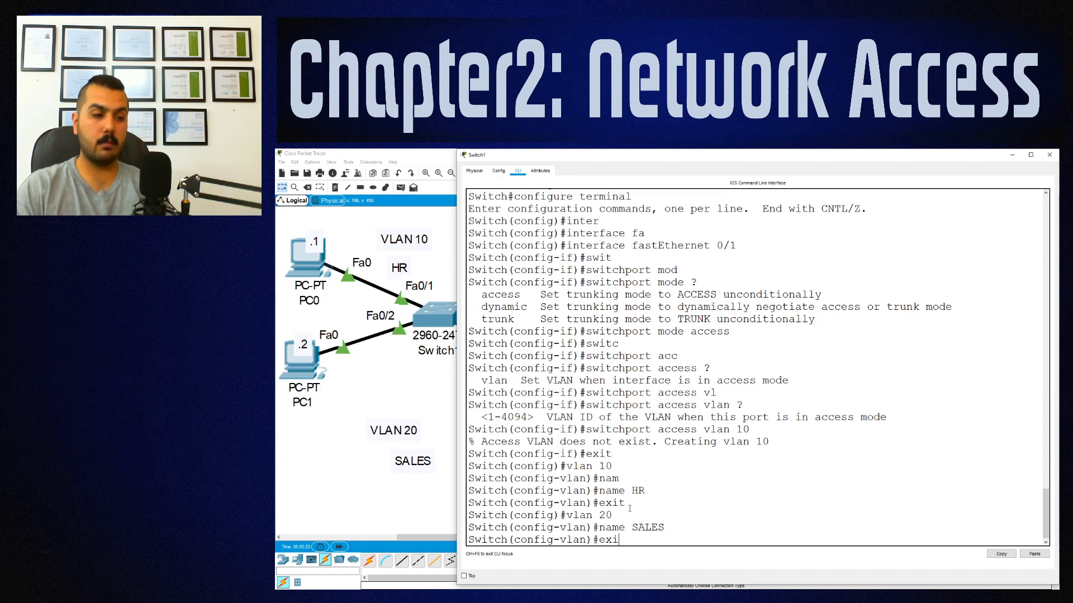
key(Return)
key(Return)
key(Return)
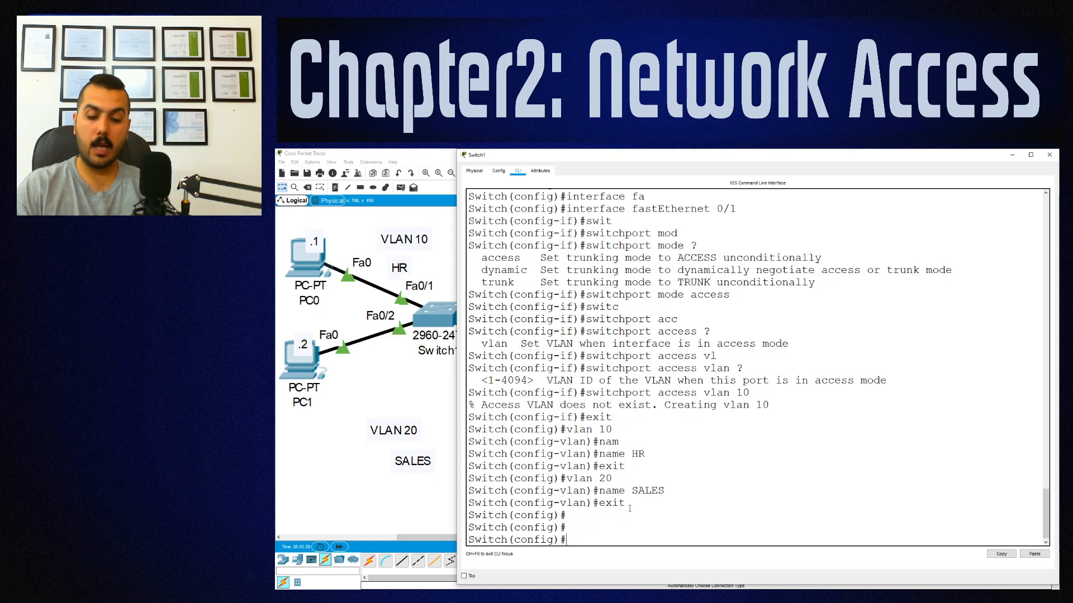
- Exit to privileged EXEC mode and display the VLAN summary with show vlan brief
text(exit)
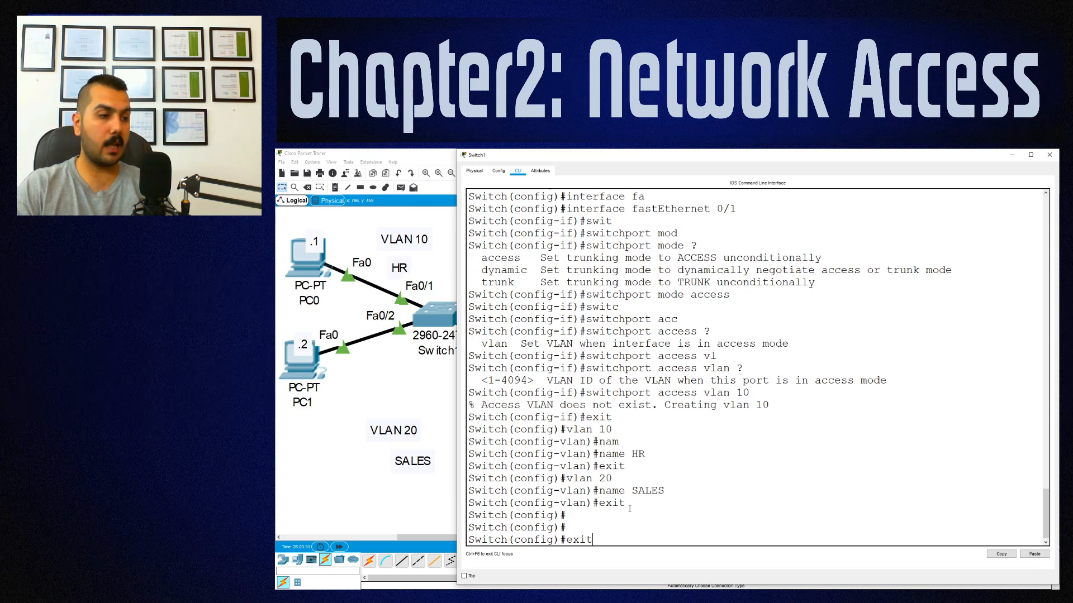
key(Return)
key(Return)
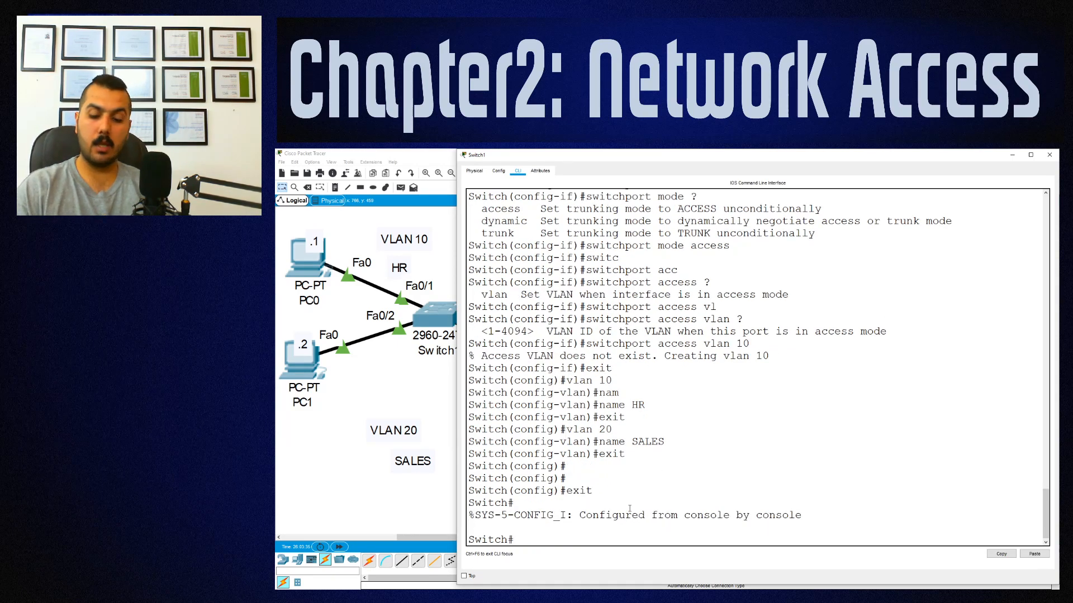
text(show)
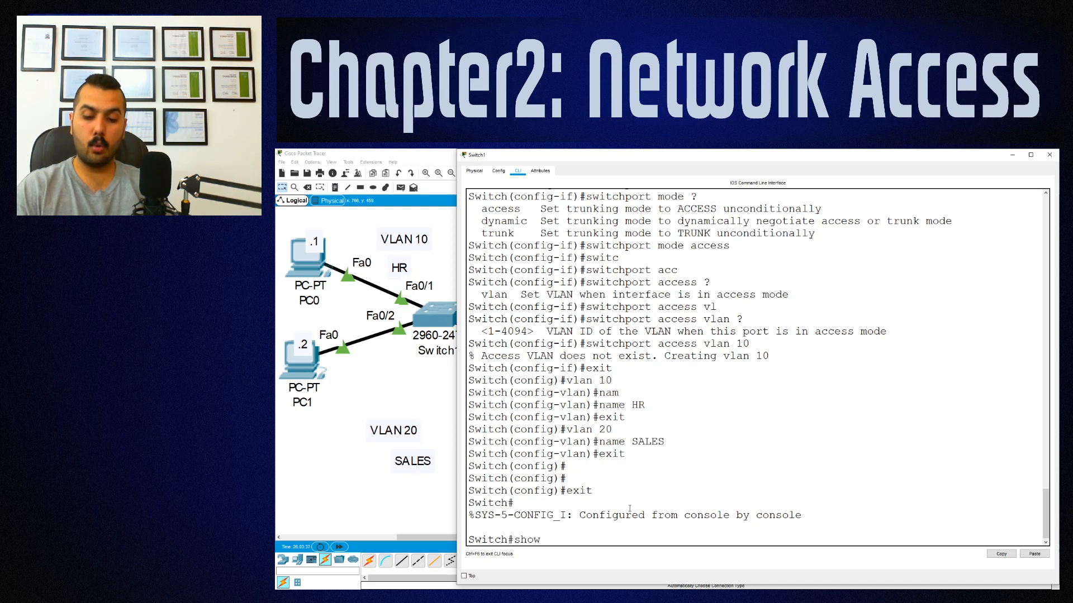
text( vlan brief)
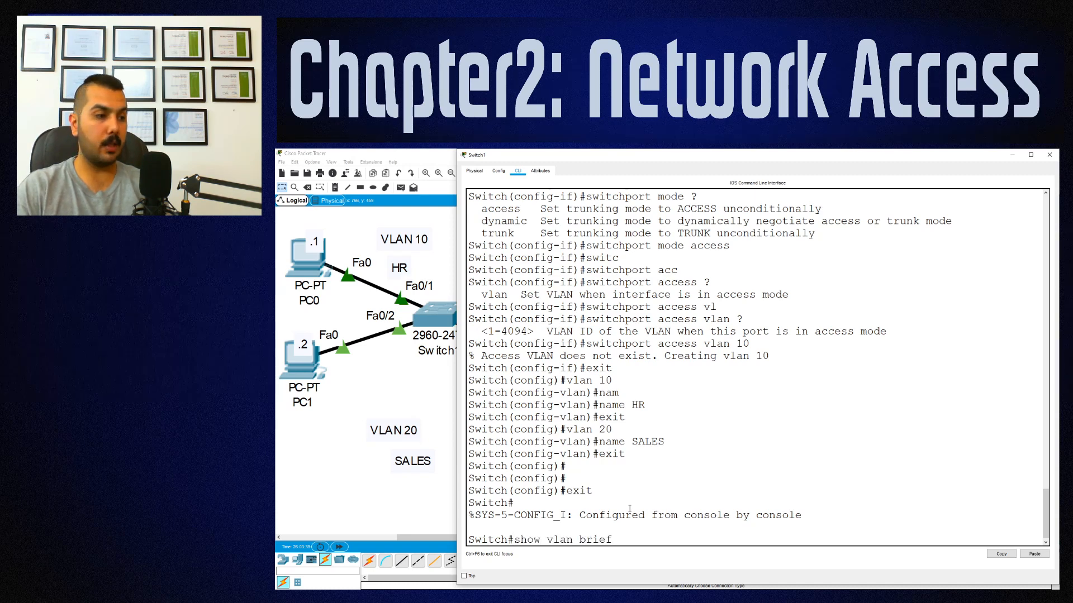
key(Return)
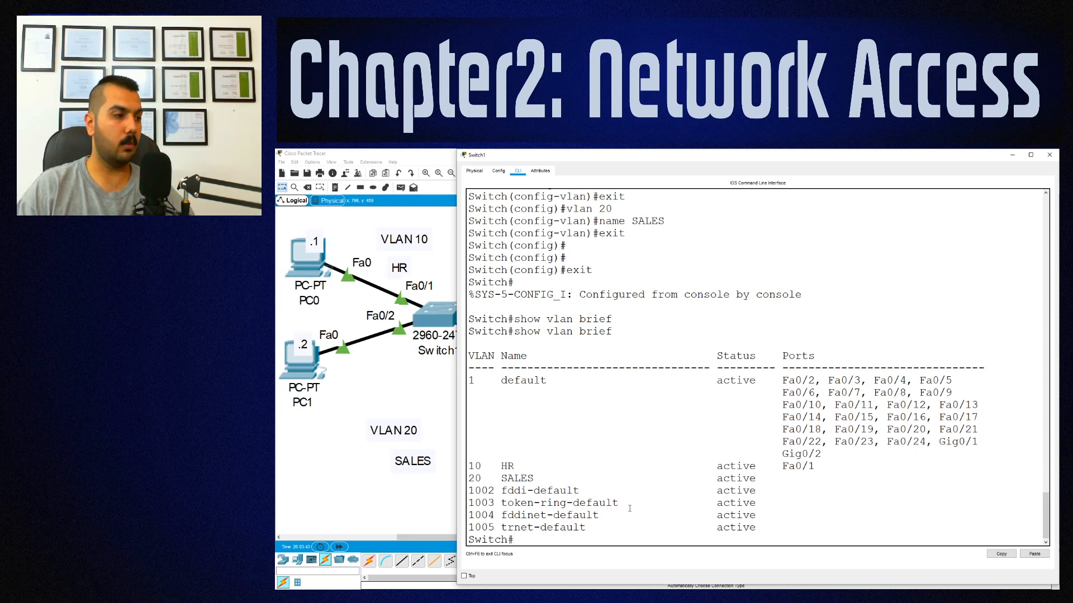
- Examine the default, HR and SALES rows of the VLAN table, checking the IDs, names, status and assigned ports
double_click(471, 380)
double_click(472, 466)
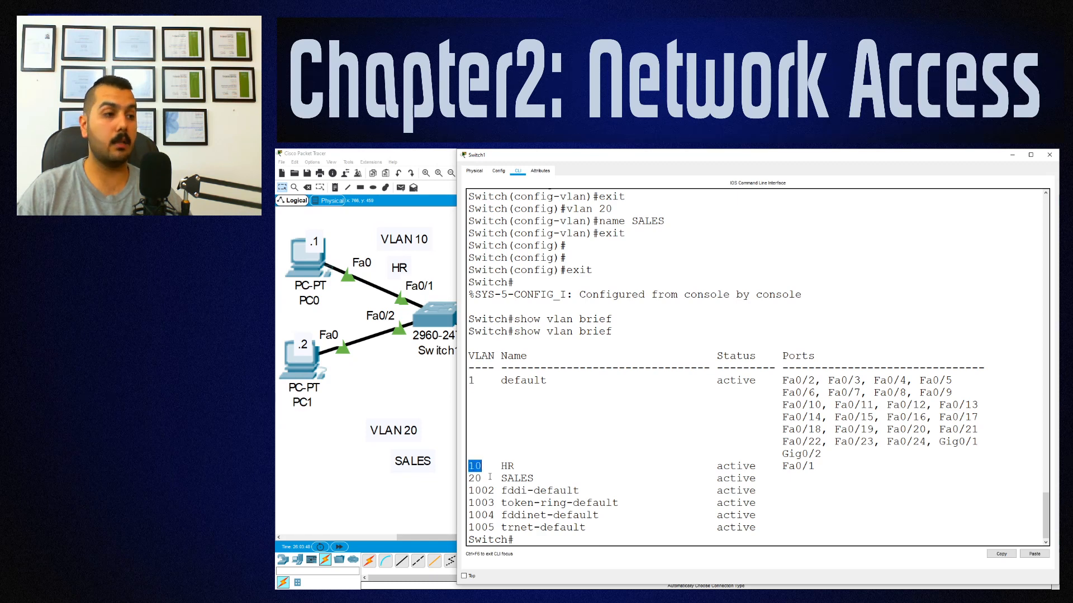
double_click(507, 466)
double_click(735, 466)
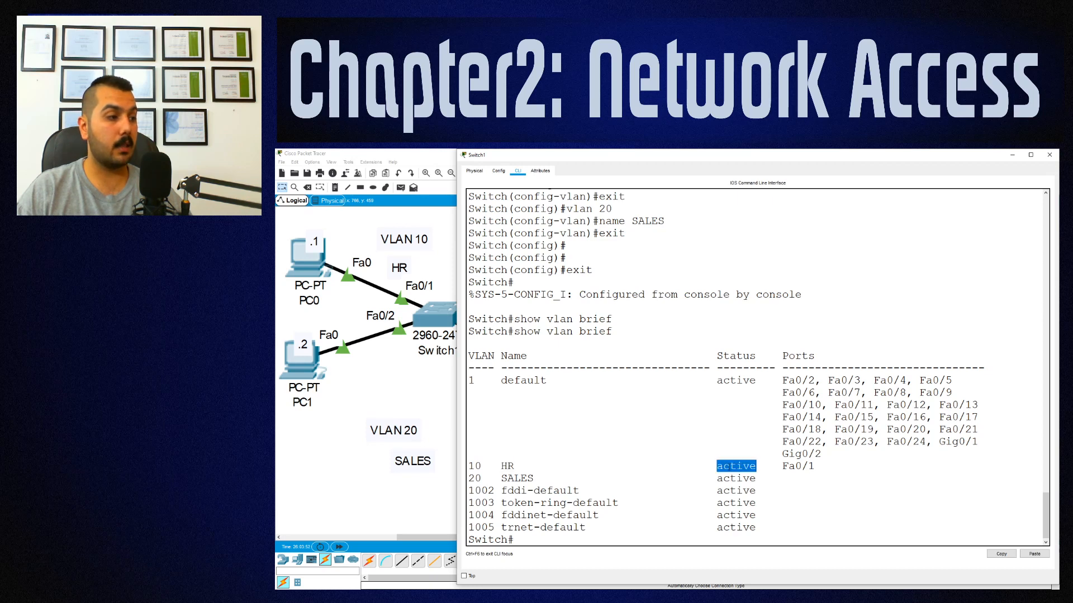
click(799, 466)
double_click(798, 466)
drag(816, 466, 781, 467)
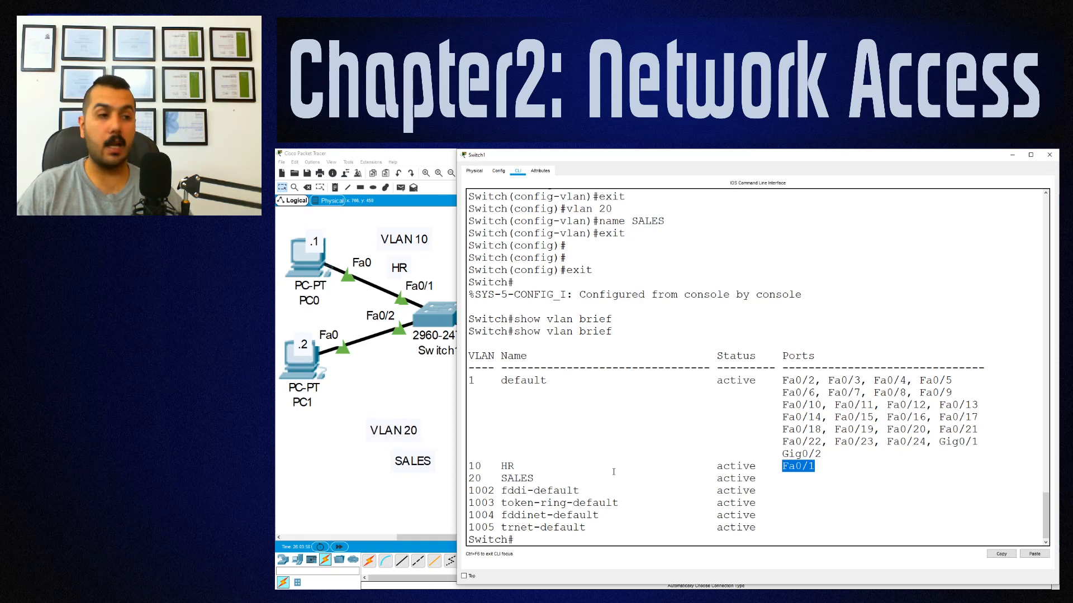
double_click(475, 478)
double_click(517, 478)
drag(776, 479, 883, 478)
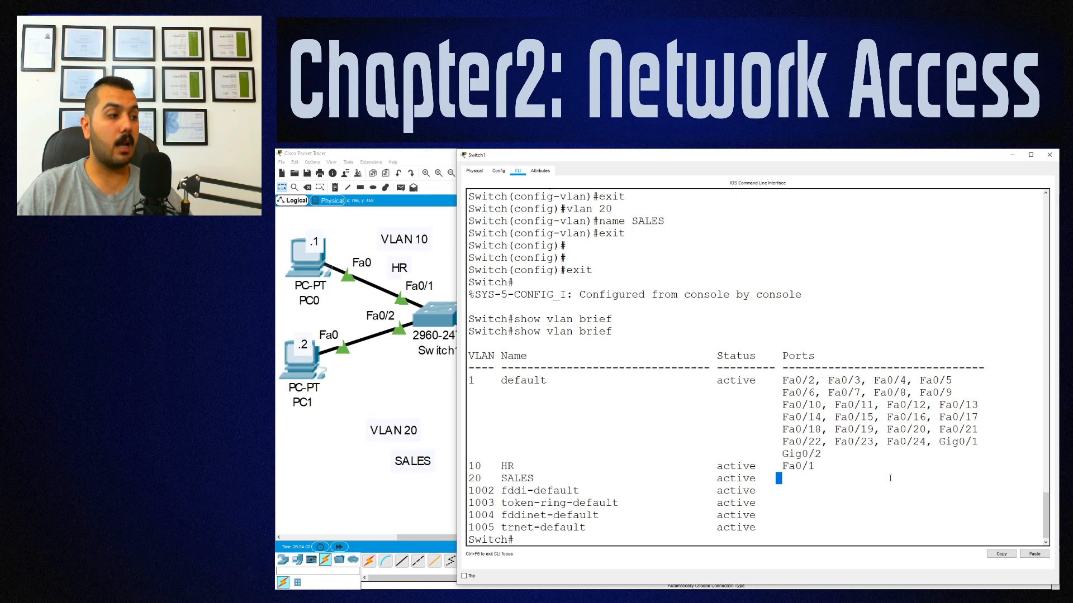
- Enter global configuration mode again and open interface configuration for fastEthernet 0/2
click(543, 534)
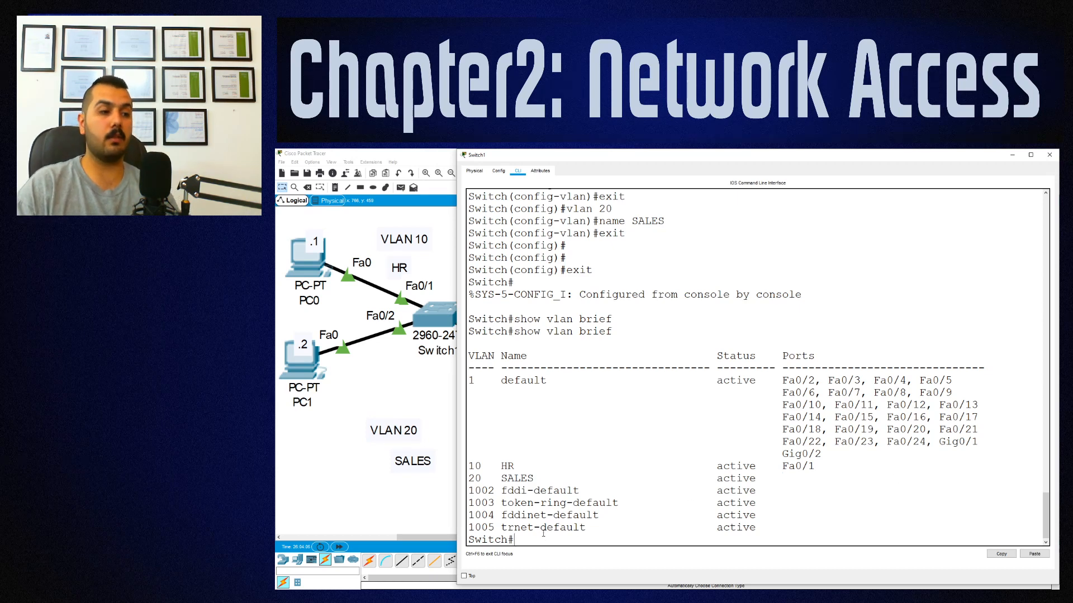
text(conf t)
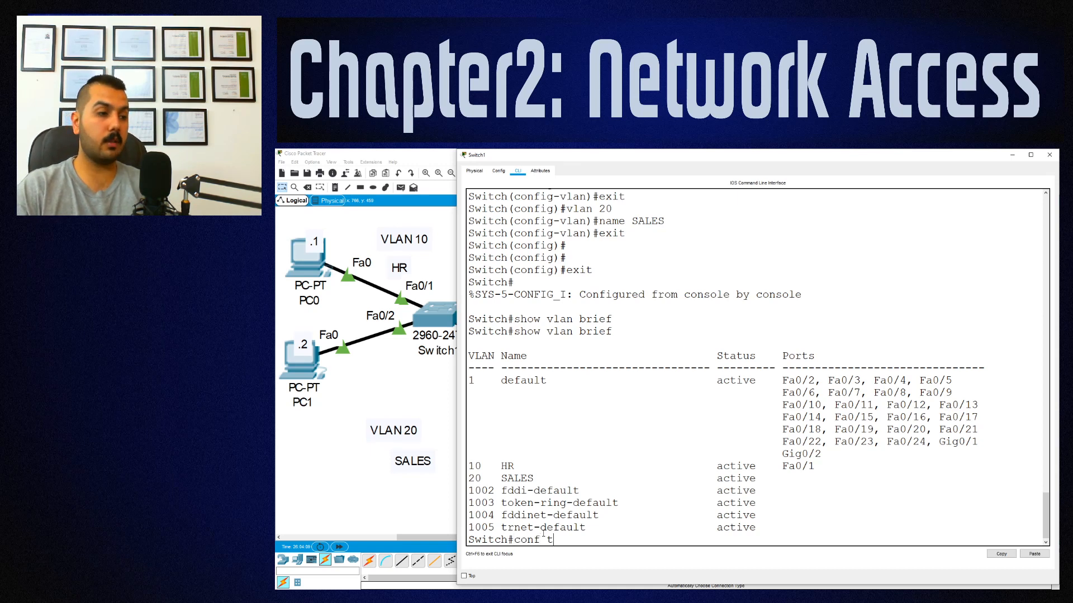
key(Return)
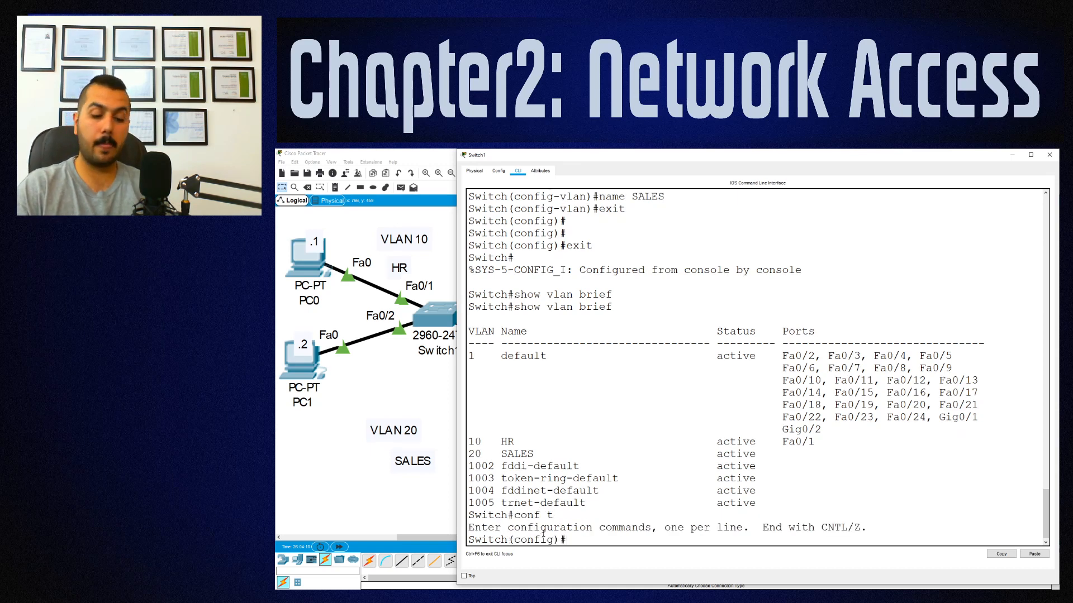
text(interf)
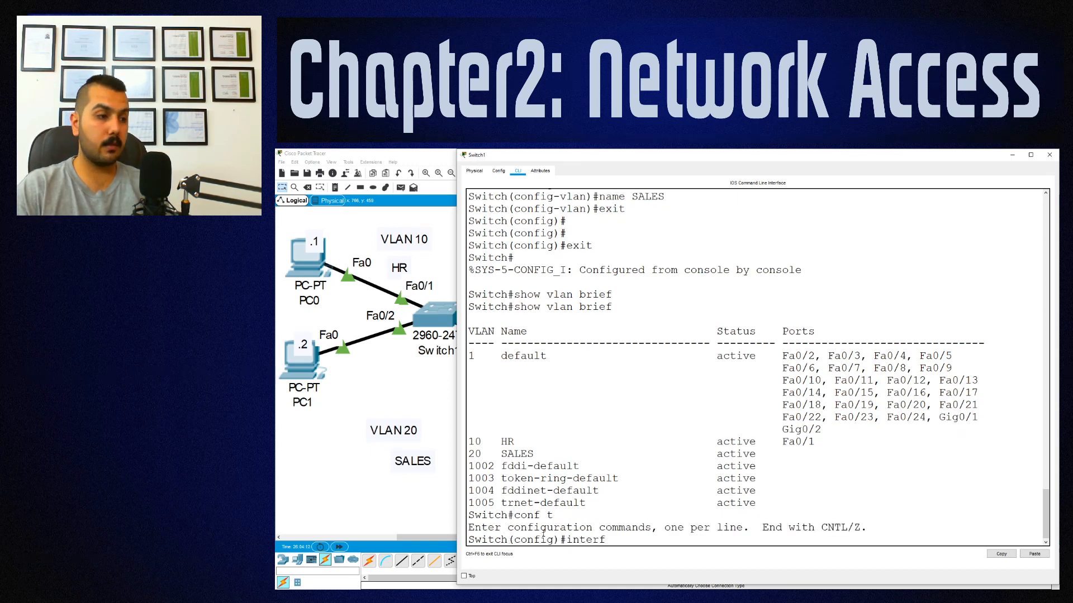
key(Tab)
text(fa 0/2)
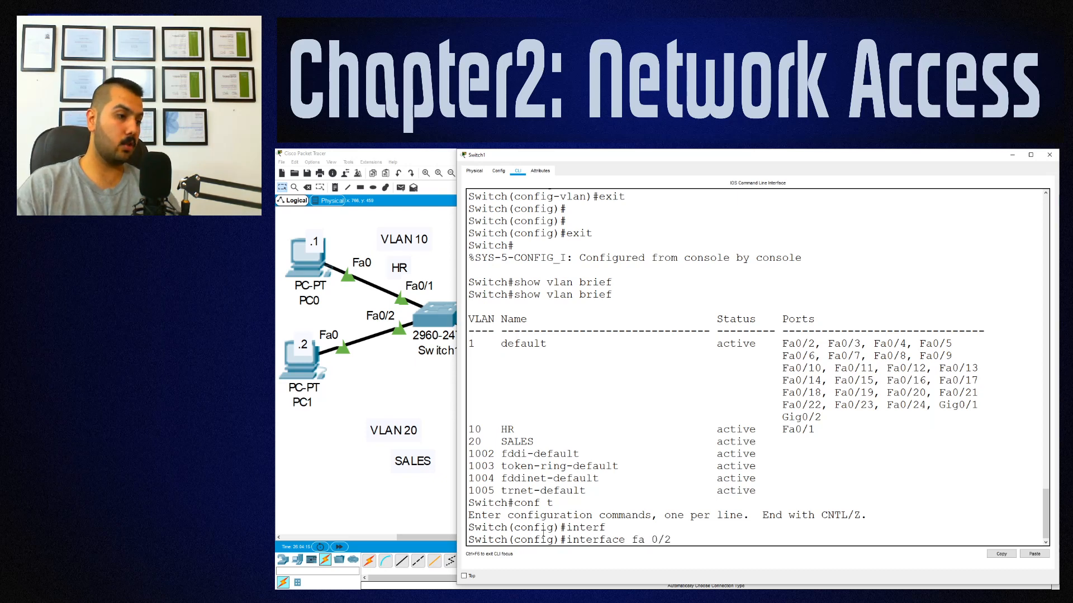
key(Return)
- Set fastEthernet 0/2 to switchport access mode, completing the mode and access keywords
text(swi mod)
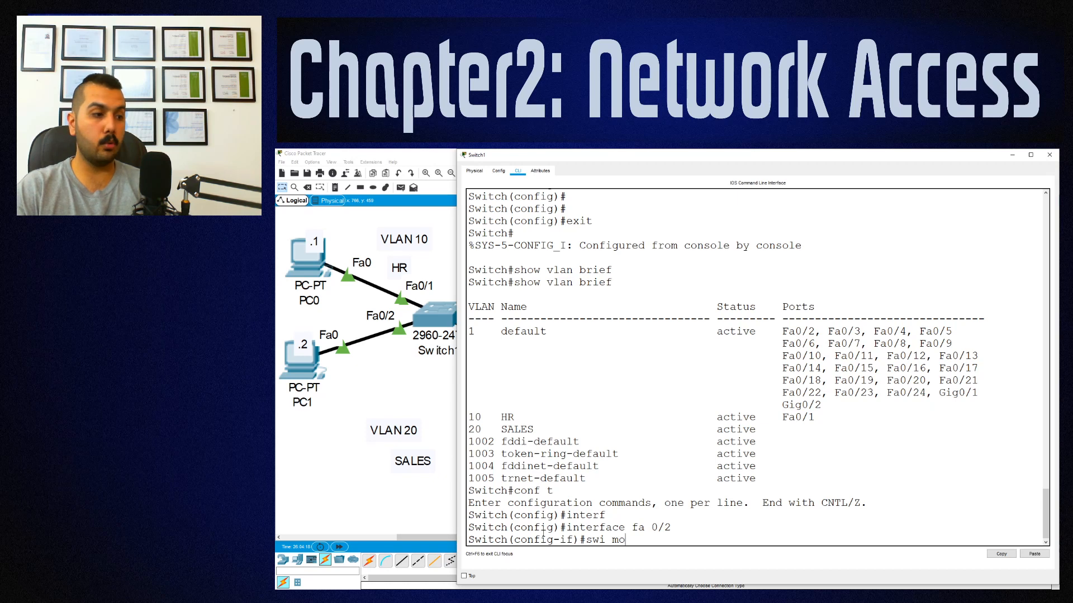
key(Tab)
text(acc)
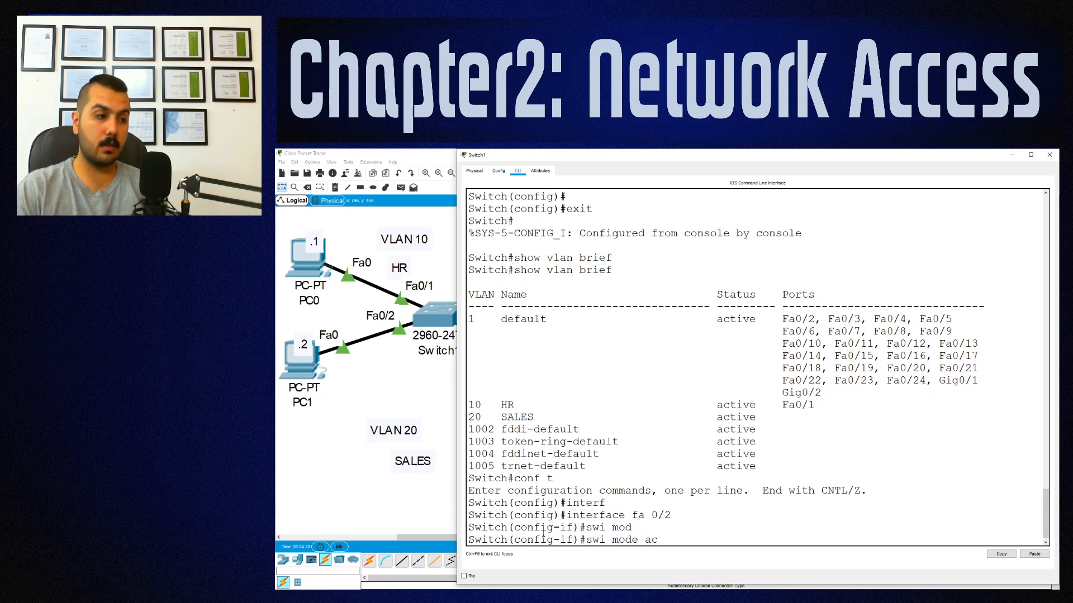
key(Tab)
key(Return)
- Assign fastEthernet 0/2 to access VLAN 20 and exit interface configuration
text(swi acc)
key(Tab)
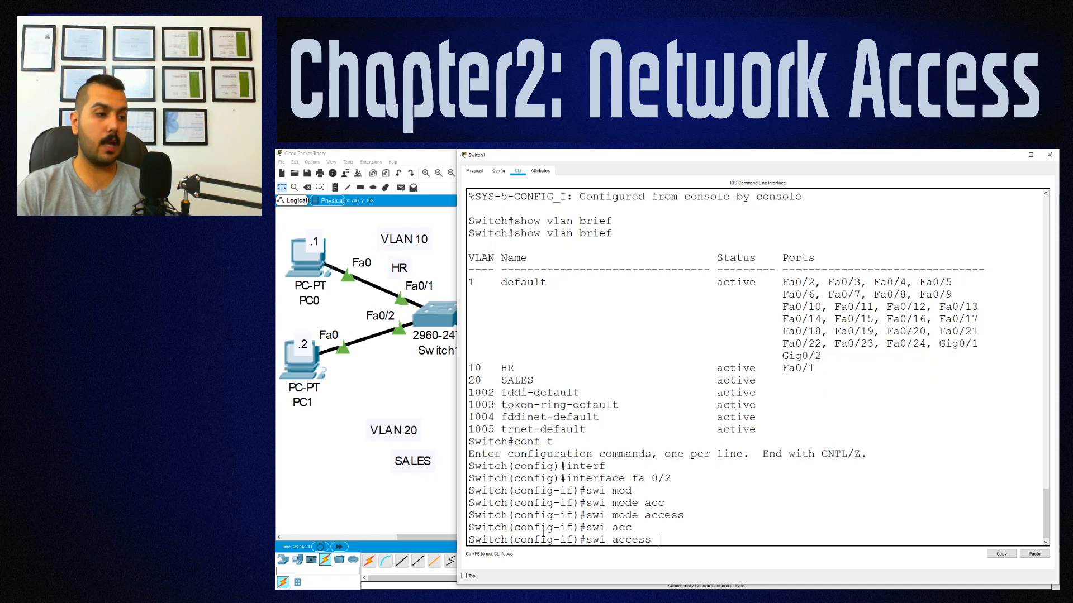
text(vlan 20)
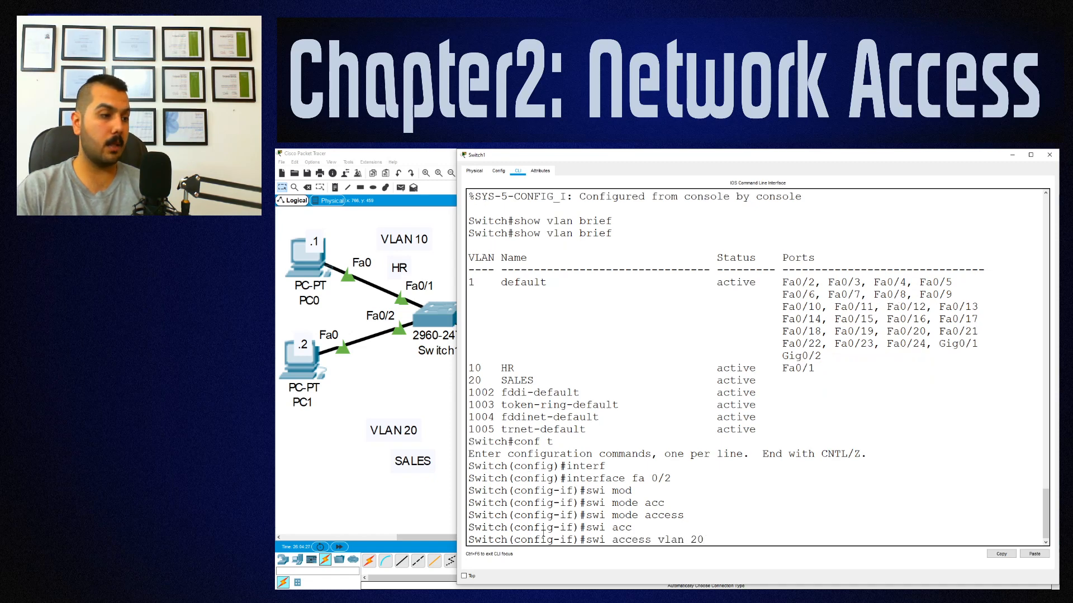
key(Return)
text(exit)
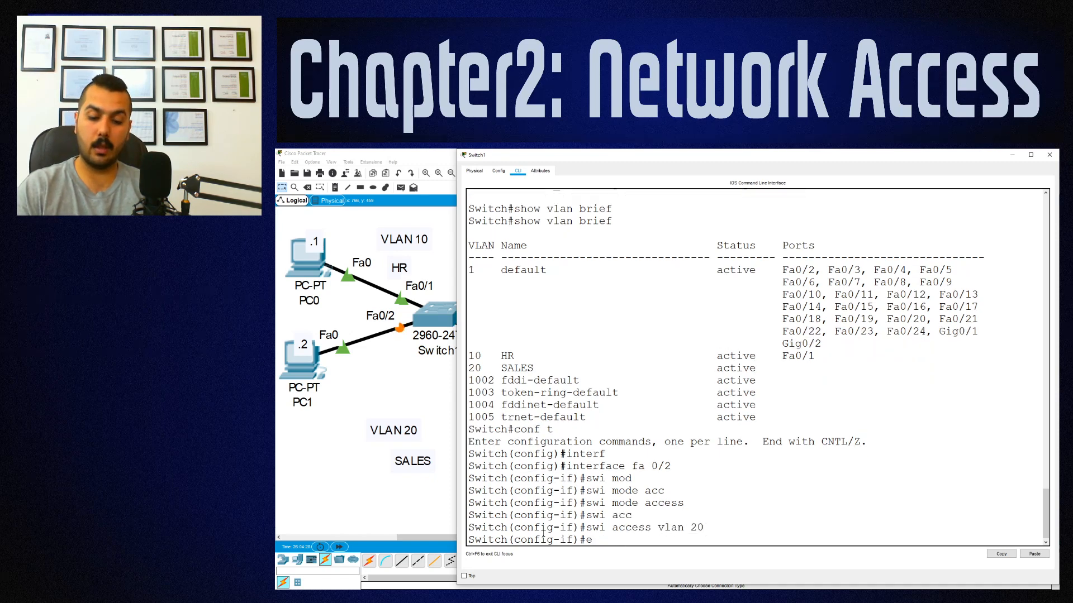
key(Return)
- Return to privileged EXEC mode, run show vlan brief again, and check the port assignment of VLAN 20
text(exit)
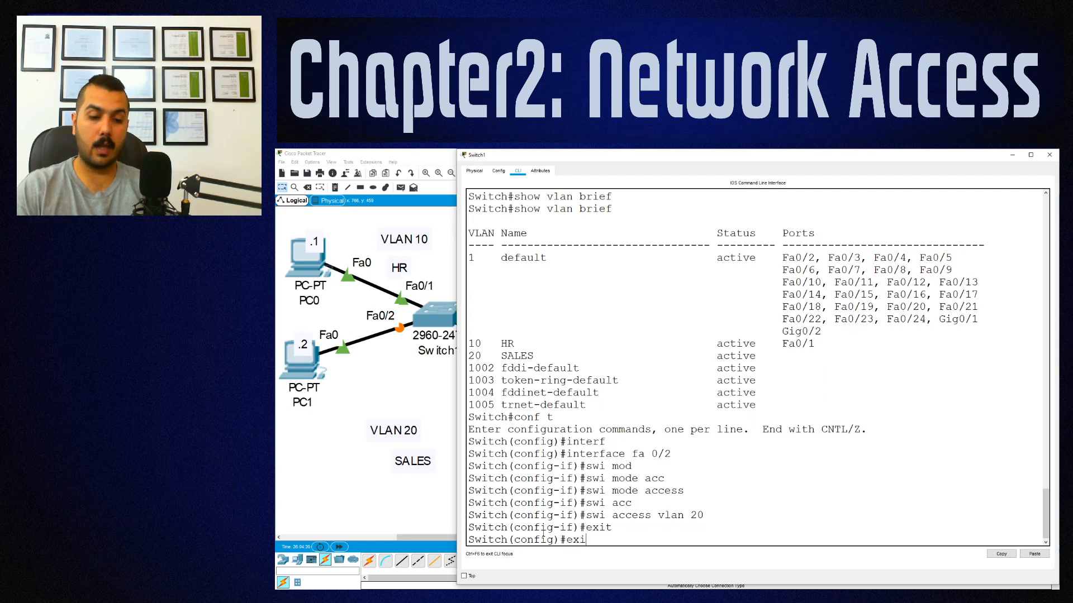
key(Return)
key(Return)
text(conf t)
key(Up)
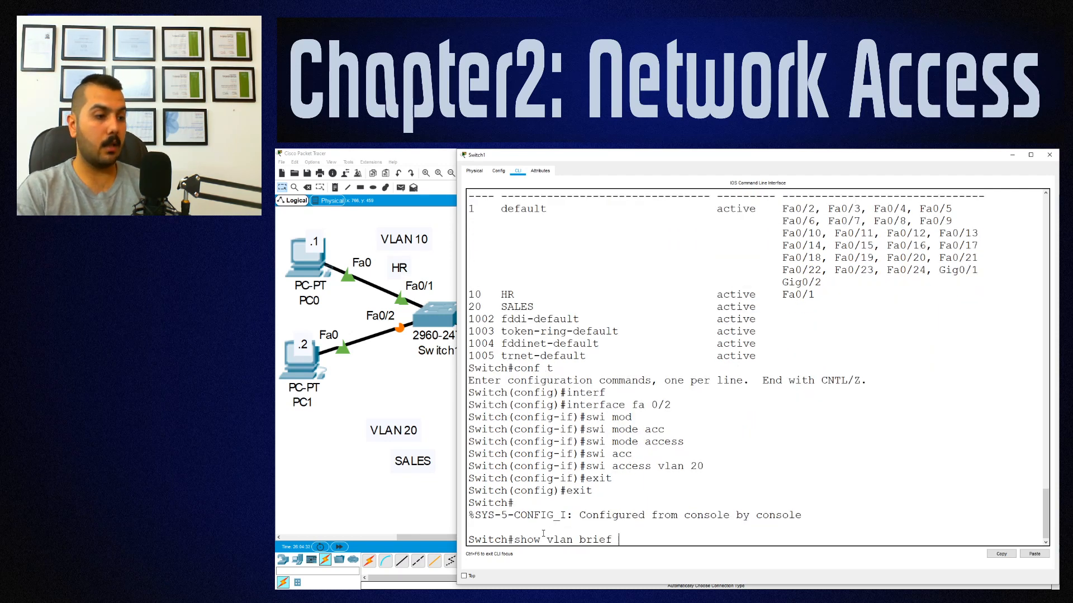
key(Return)
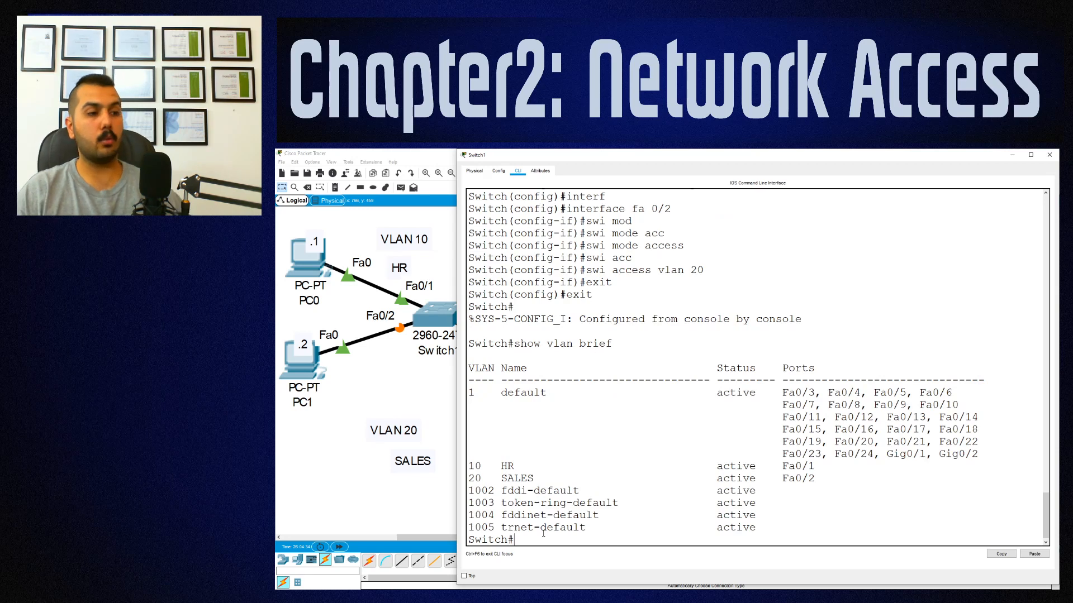
drag(471, 479, 814, 479)
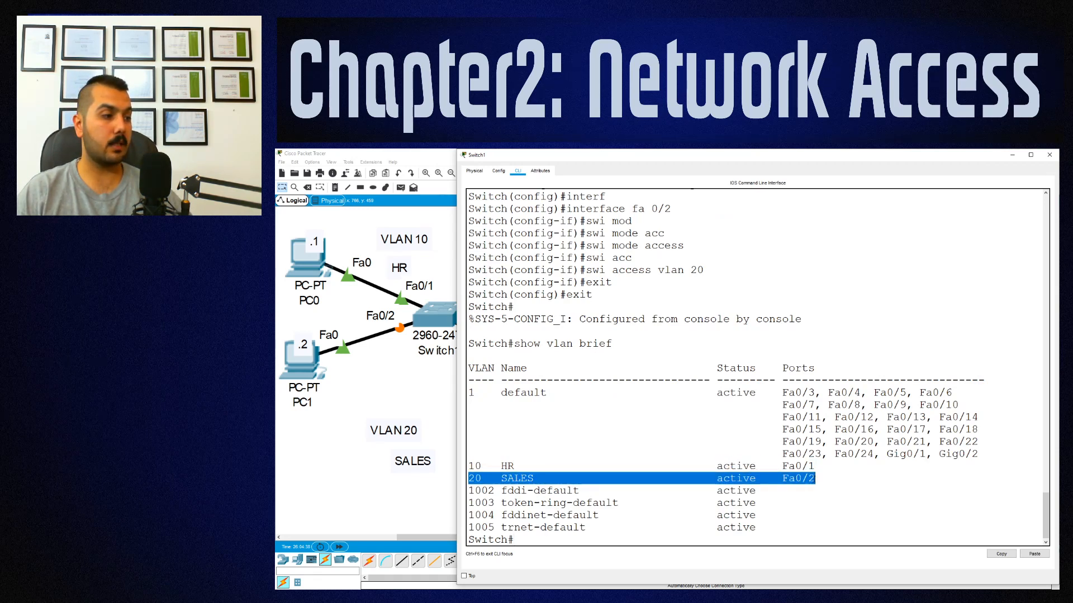
click(559, 541)
key(Return)
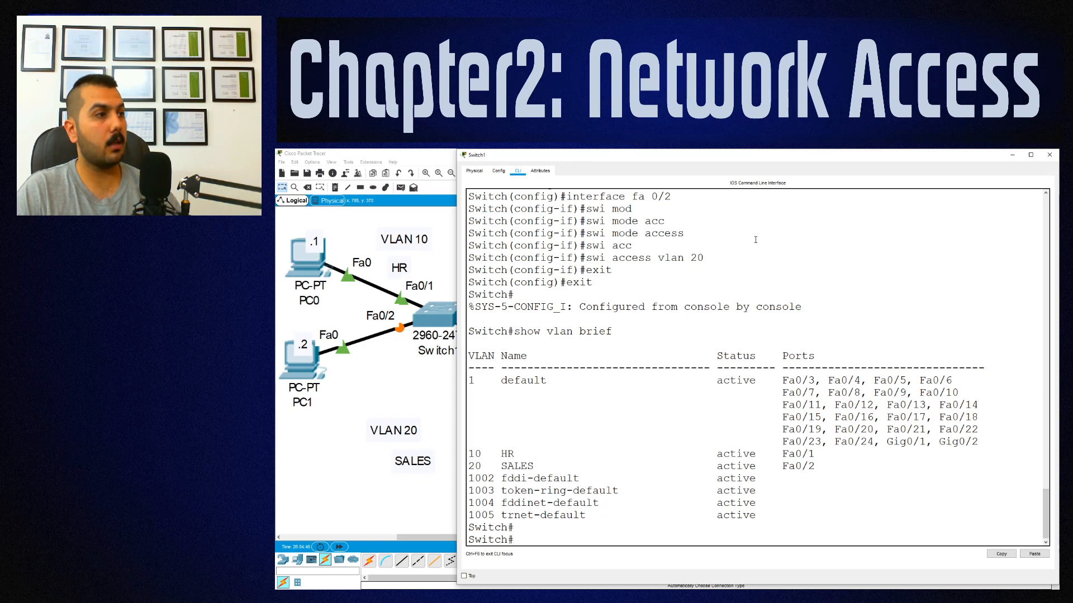
- Move the Switch1 window aside to uncover the switch's links, and enter interface configuration mode for fa 0/3
drag(721, 161, 765, 164)
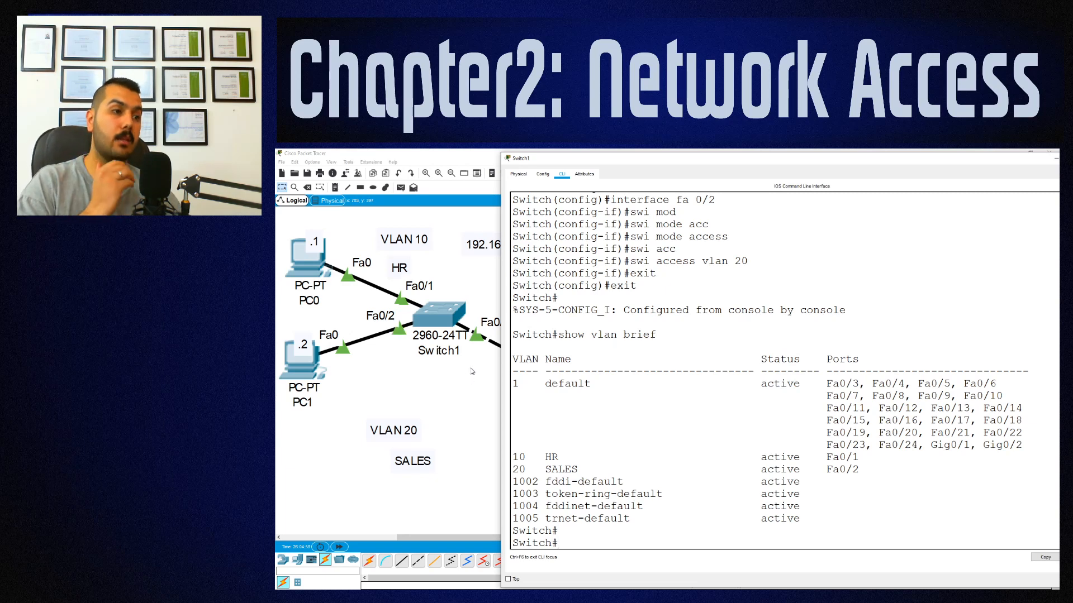
text(conf t)
key(Return)
text(int fa 0/)
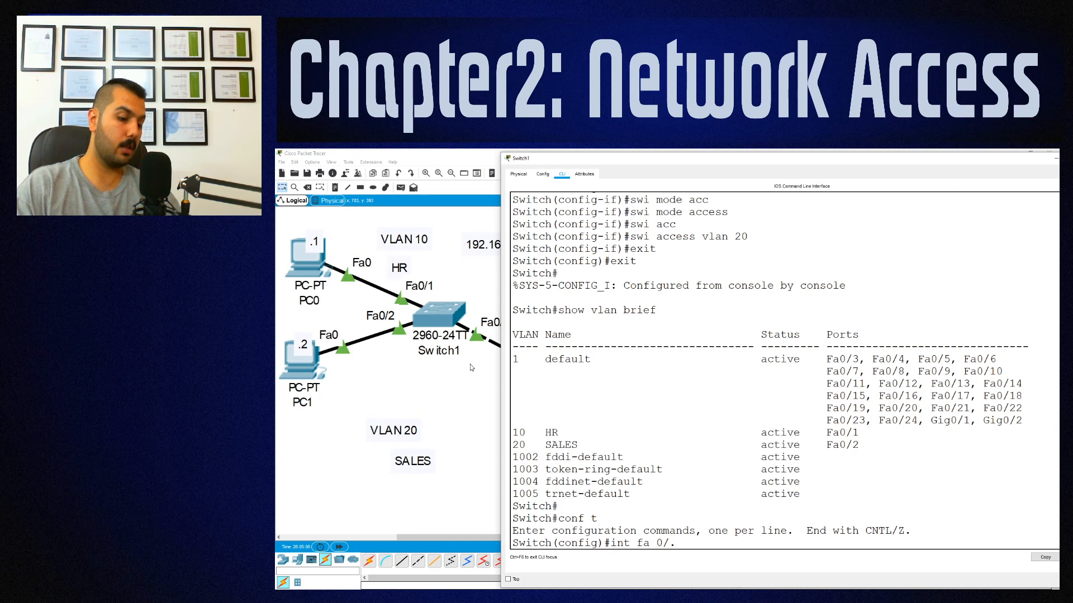
text(3)
key(Return)
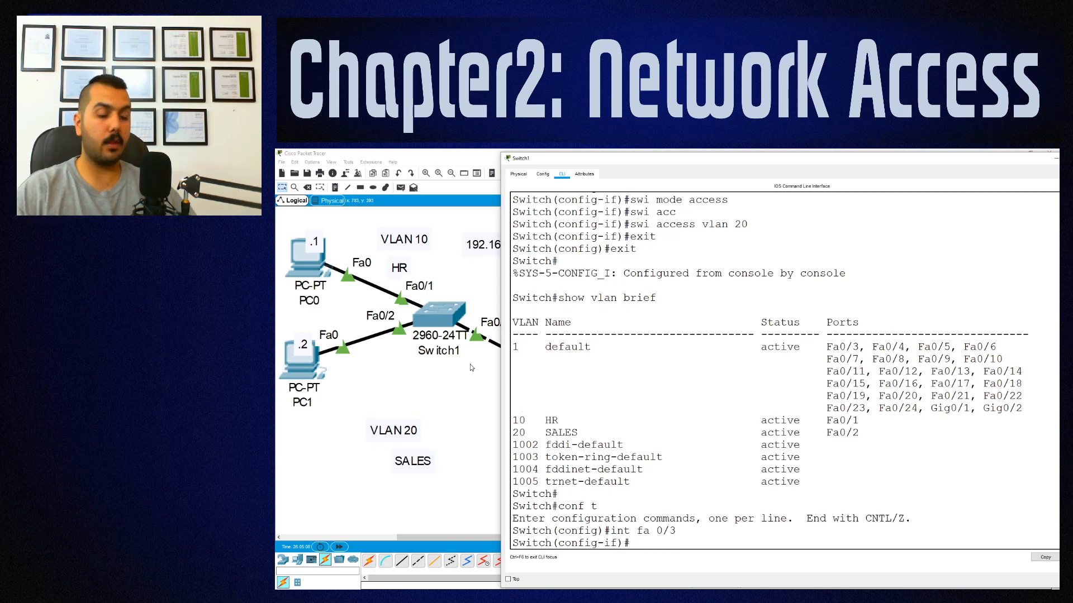
- Set fa 0/3 on Switch1 to switchport trunk mode, completing the switchport, mode and trunk keywords
text(swi)
key(Tab)
text(mo)
key(Tab)
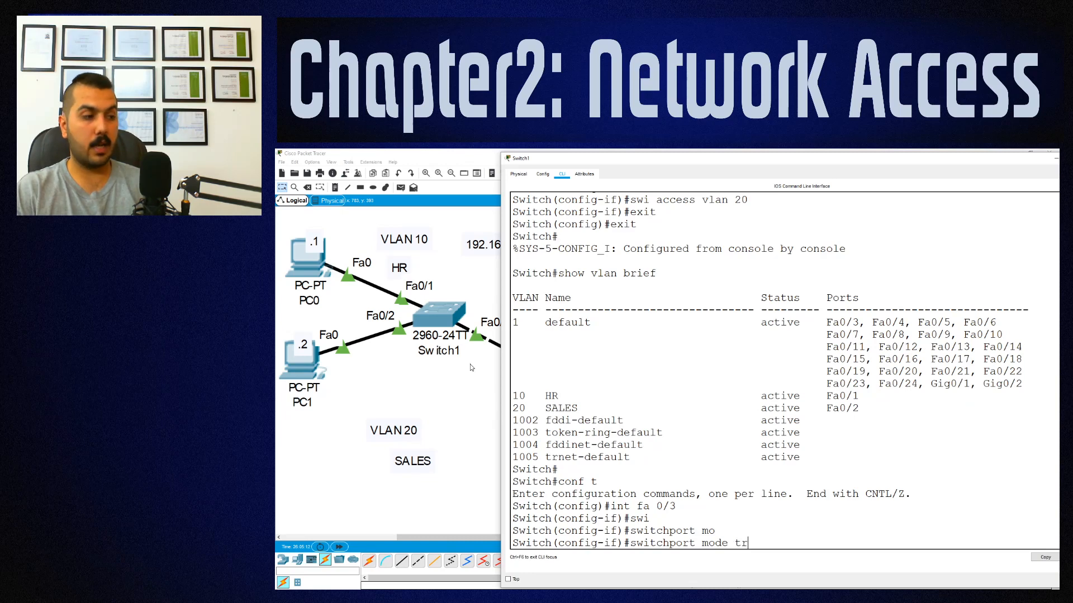
text(tr)
key(Tab)
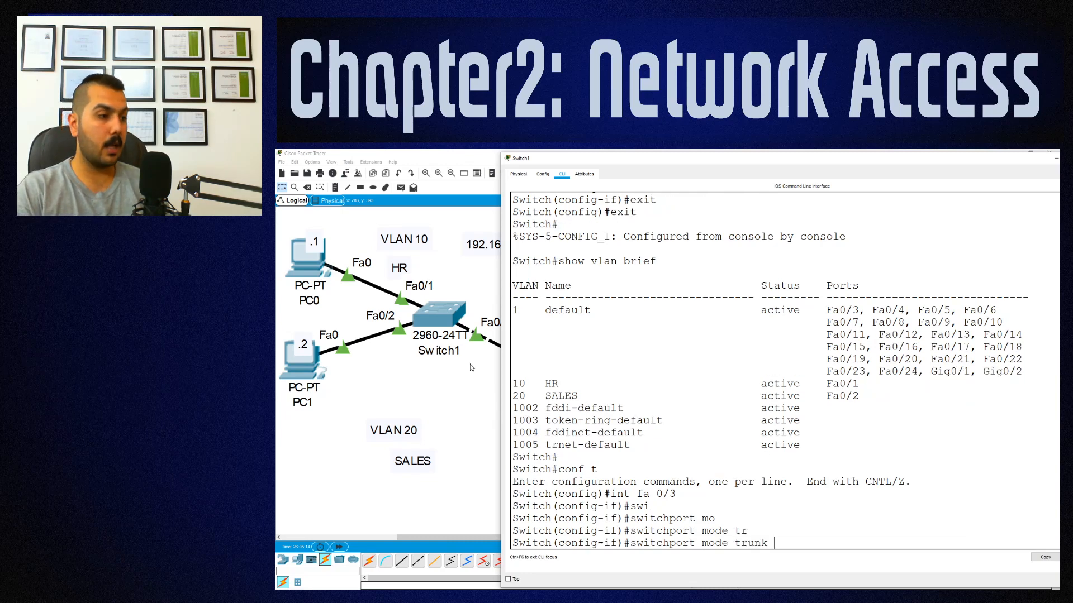
key(Return)
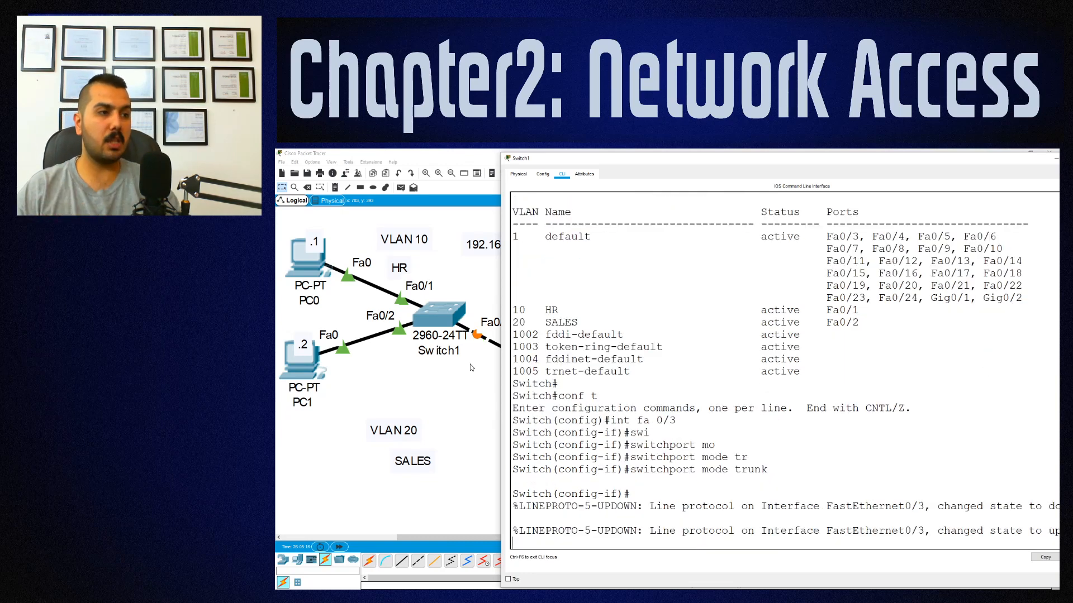
- Move the Switch1 window clear of the topology and fast-forward the simulation time for the inter-switch link
drag(683, 158, 602, 467)
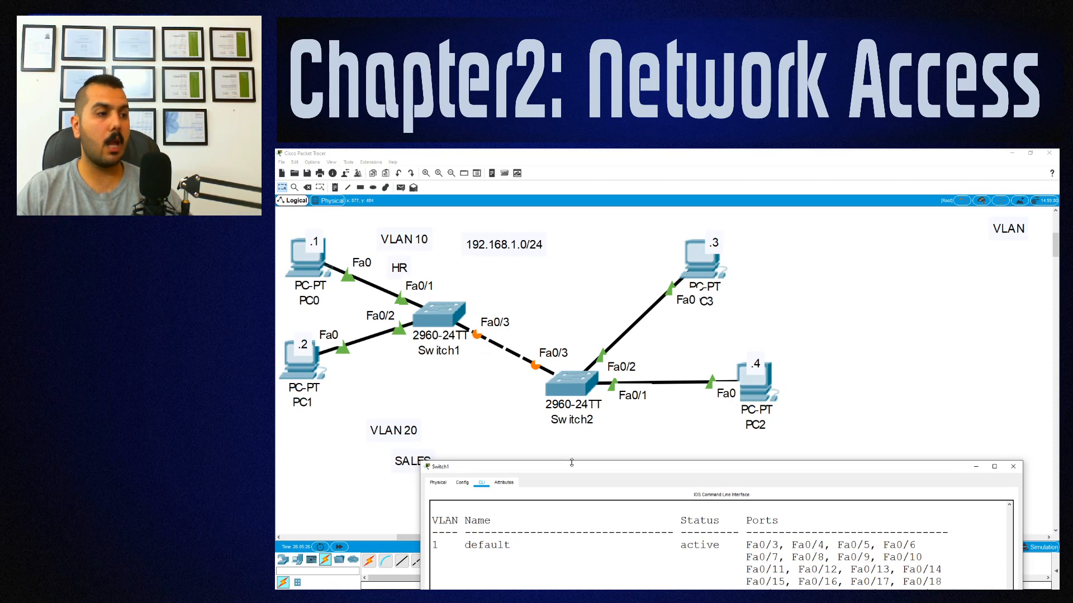
drag(570, 468, 718, 465)
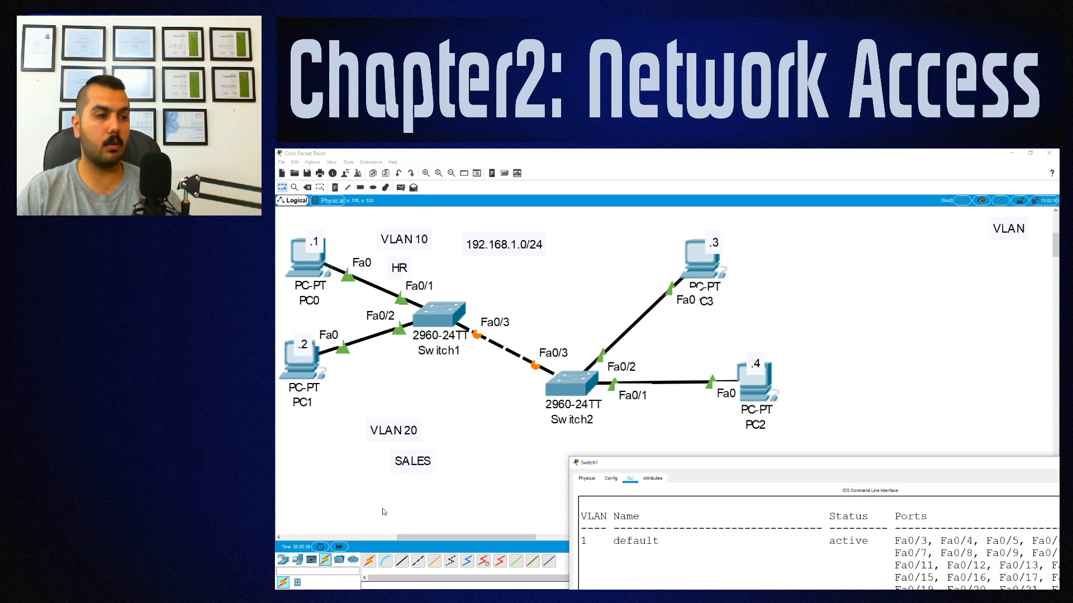
click(335, 552)
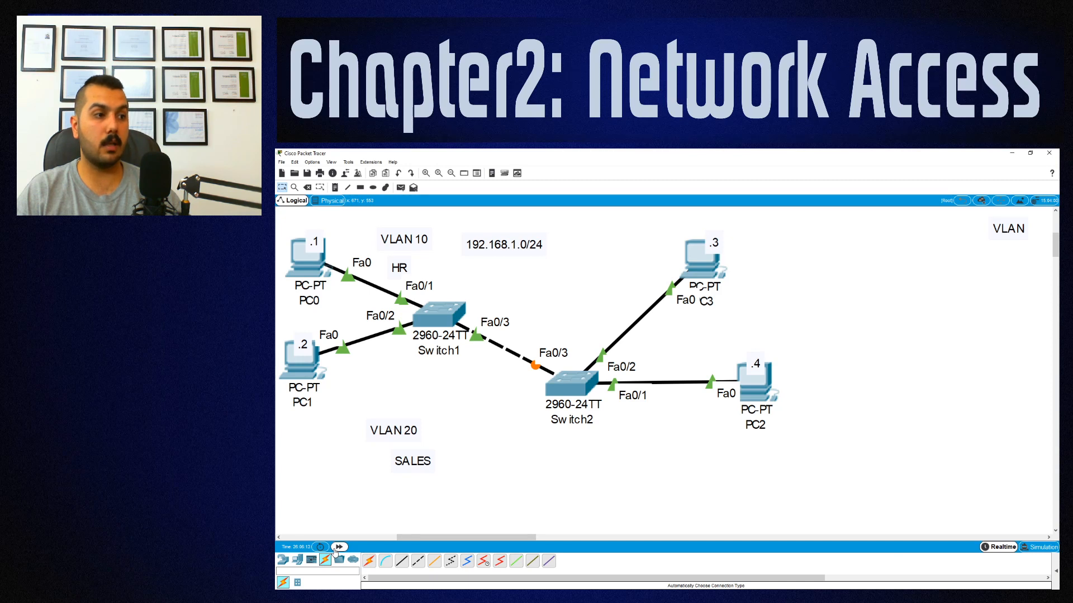
click(337, 549)
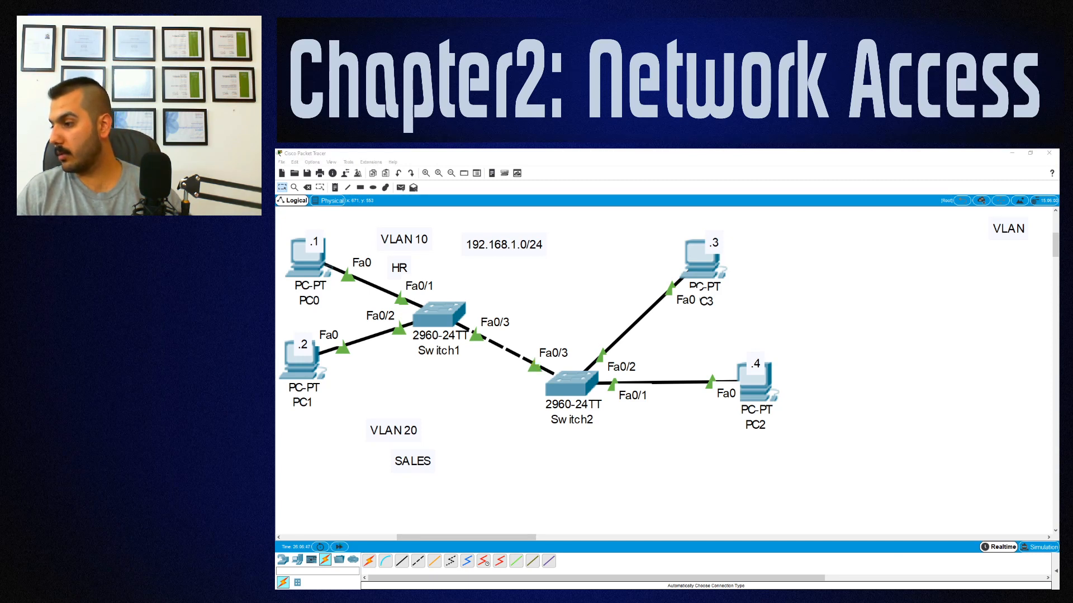
- Bring the Switch1 command line back up and end configuration mode to return to privileged EXEC
key(alt+Tab)
drag(788, 466, 683, 159)
key(Return)
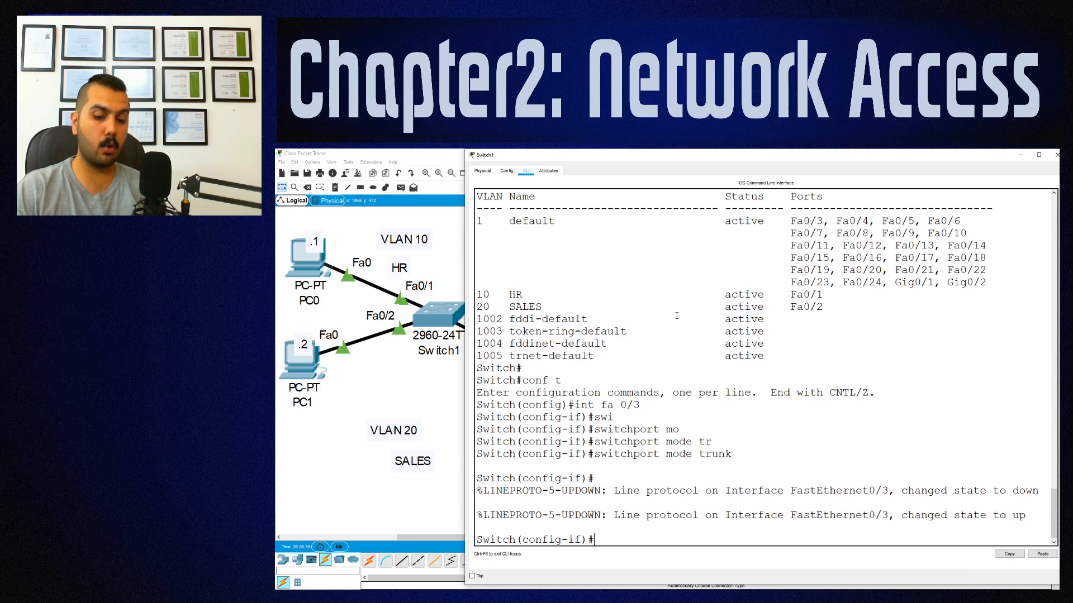
text(end)
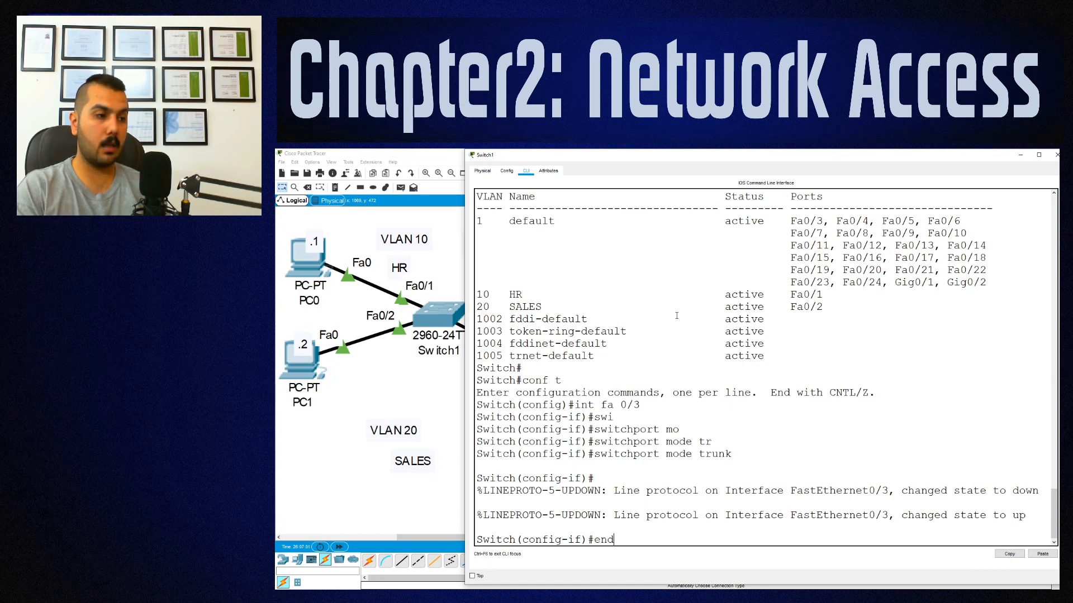
key(Return)
key(Return)
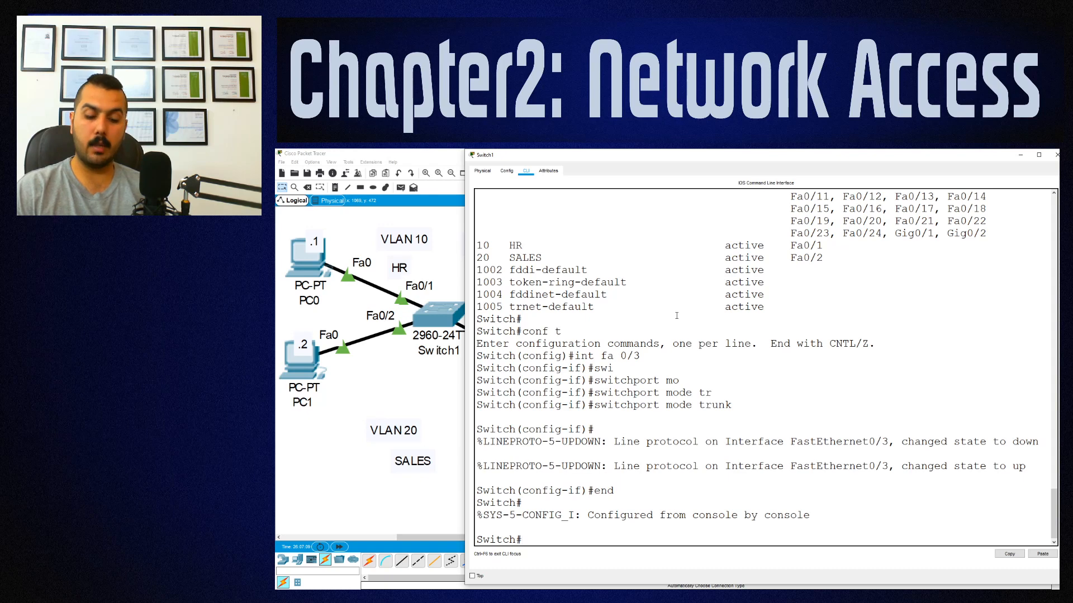
- Run show interfaces trunk on Switch1, completing the interfaces and trunk keywords
text(show)
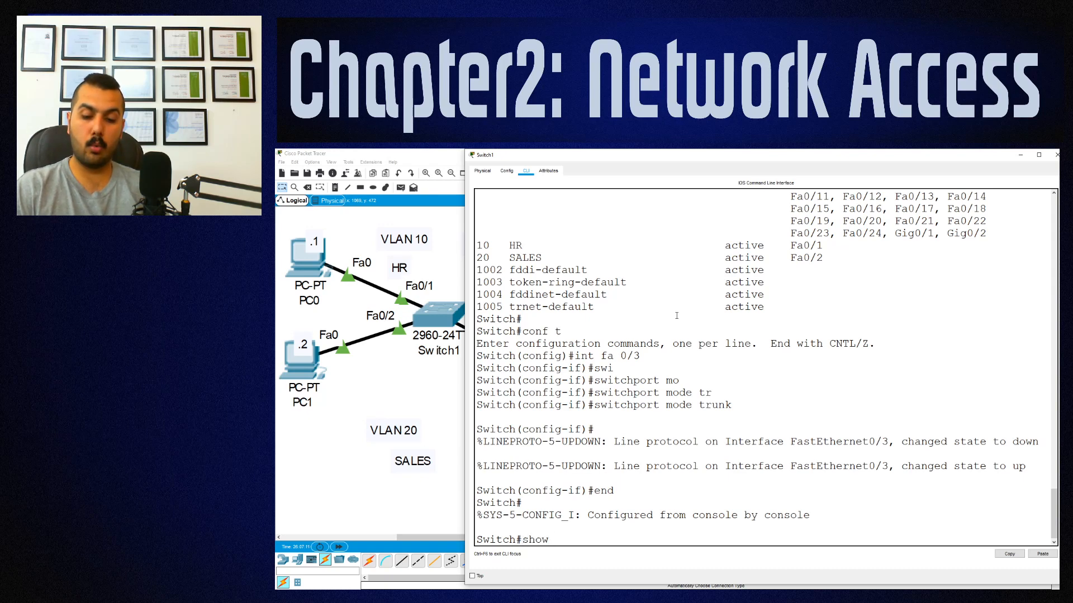
text( inter)
key(Tab)
text(tru)
key(Tab)
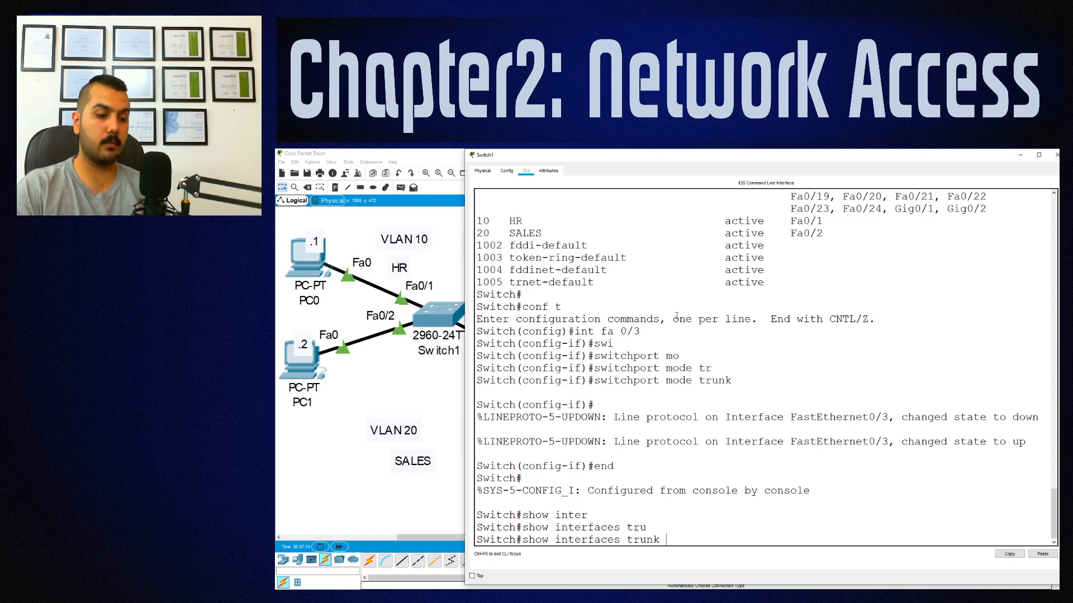
key(Return)
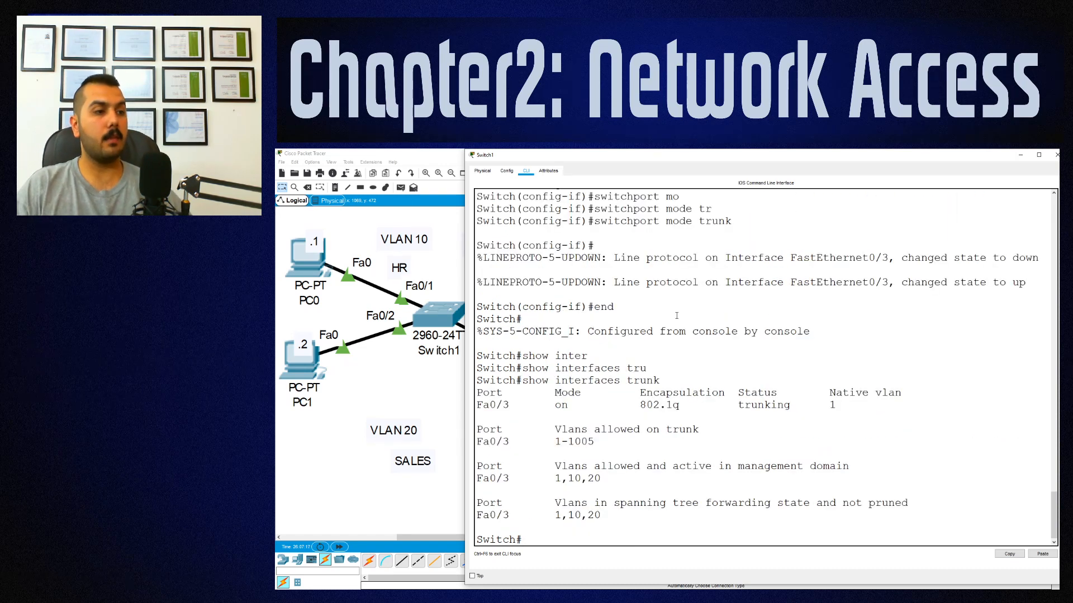
- Examine the trunk output for Fa0/3: mode, encapsulation, status, native VLAN, allowed VLANs, active VLANs and the spanning tree forwarding line
drag(476, 405, 503, 402)
double_click(561, 404)
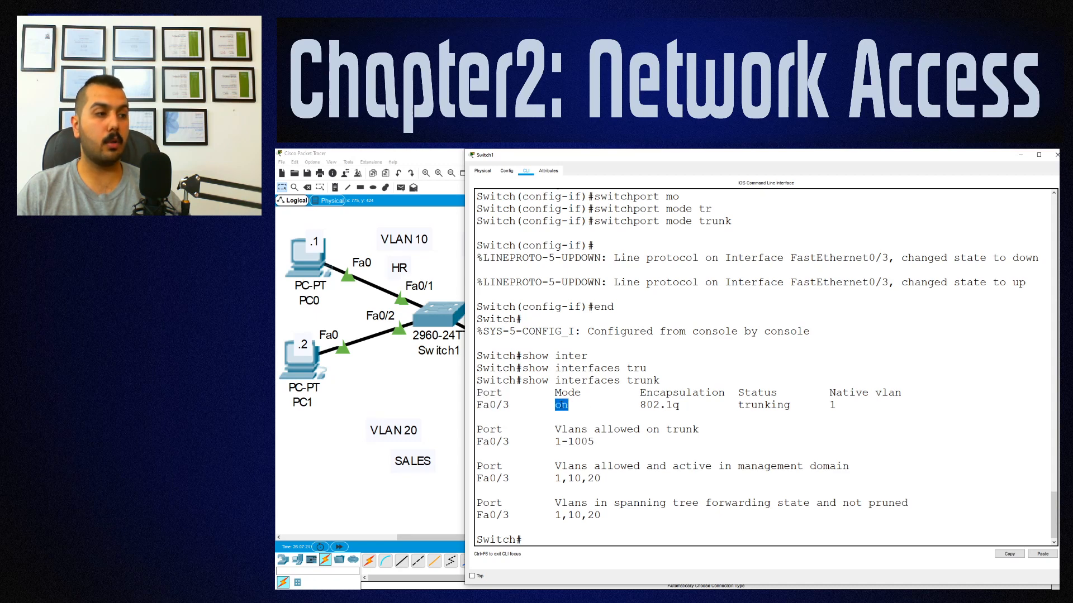
drag(641, 404, 789, 404)
click(778, 404)
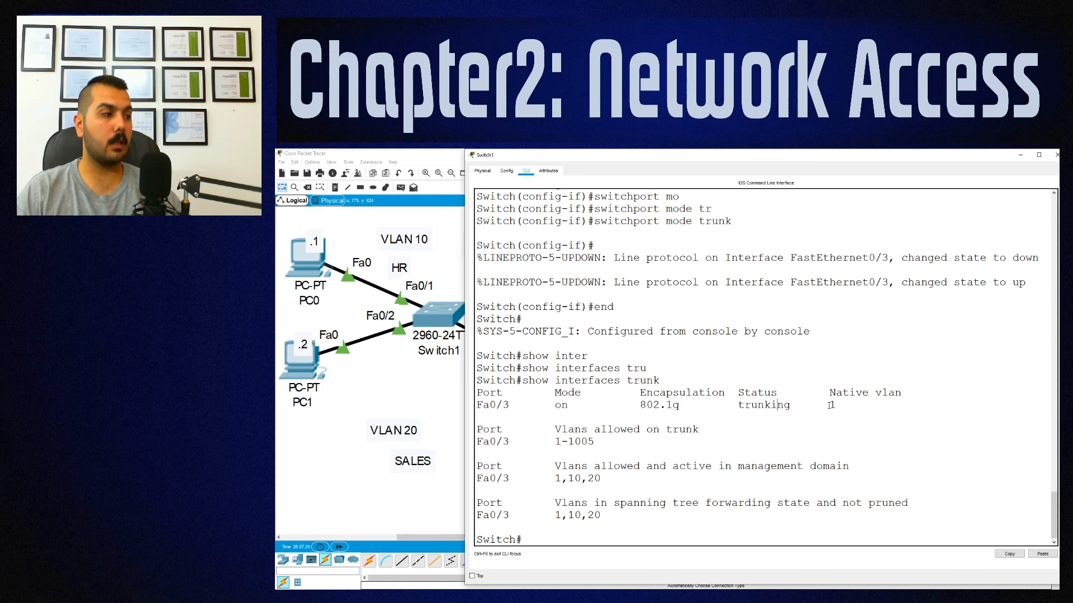
double_click(833, 405)
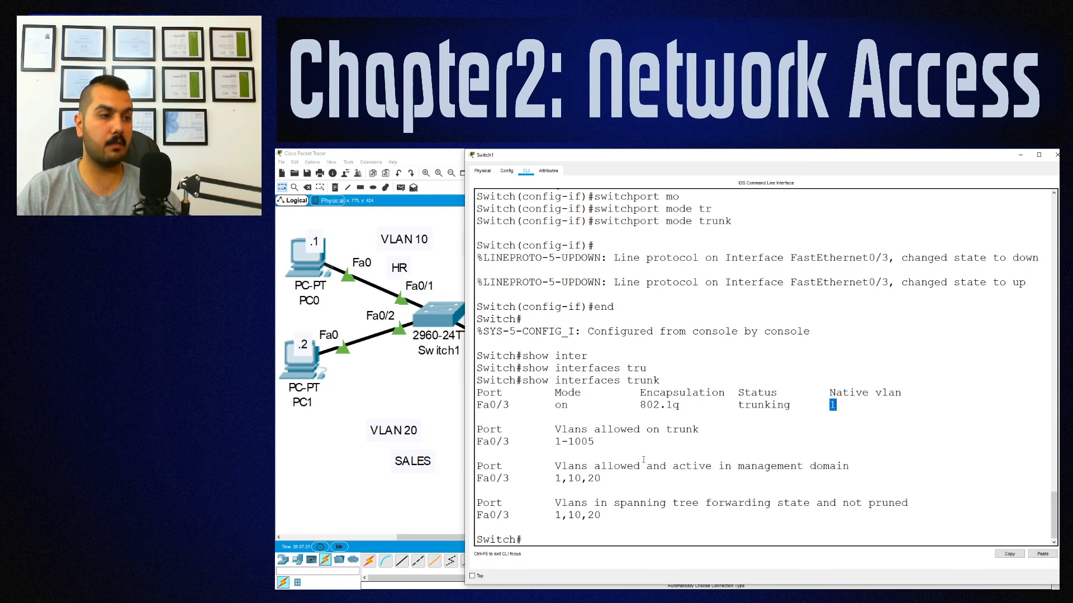
drag(503, 442, 495, 442)
drag(569, 427, 594, 442)
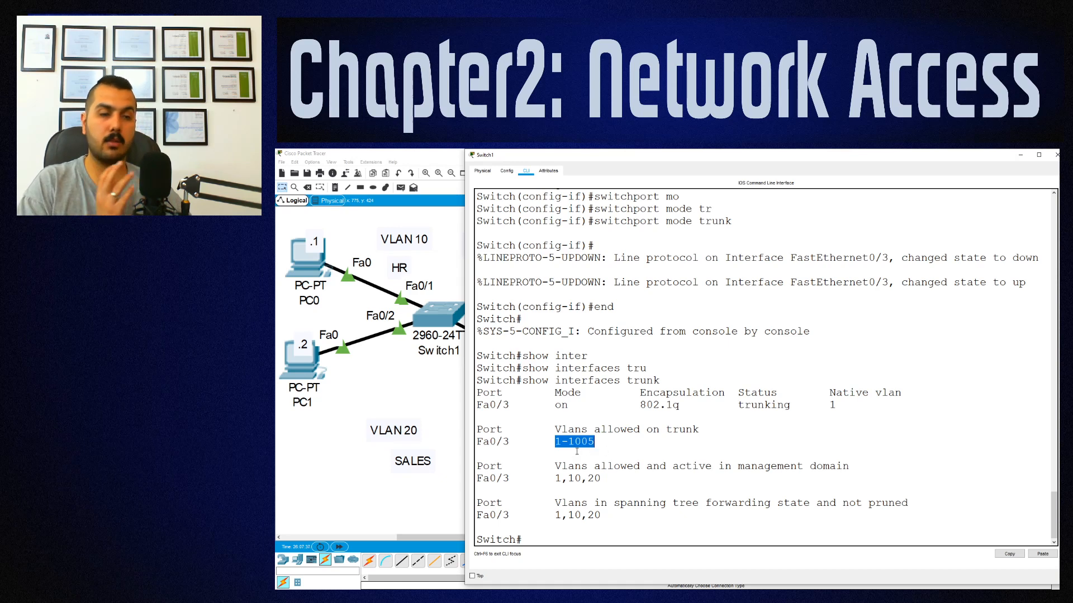
drag(494, 481, 728, 505)
click(557, 479)
click(602, 479)
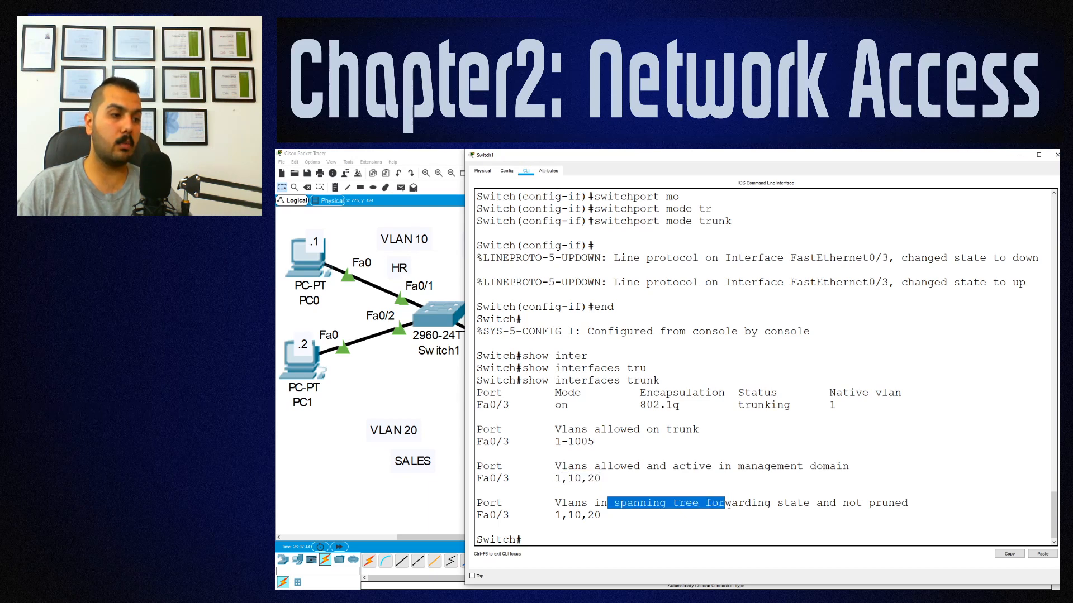
click(556, 535)
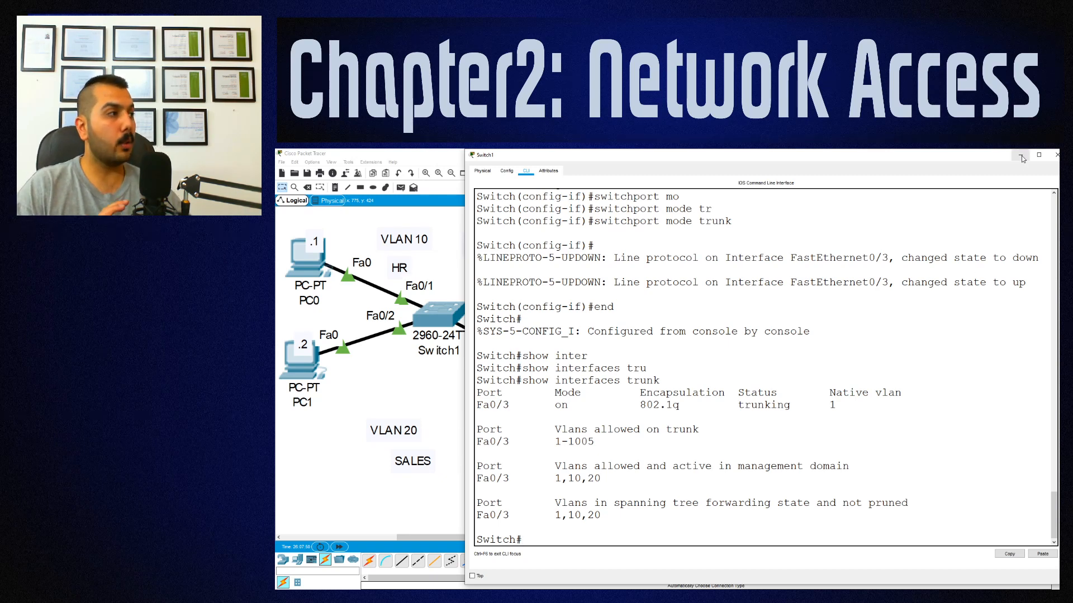
- Close the Switch1 window and open the command line of Switch2, moving its window beside the topology
click(1054, 156)
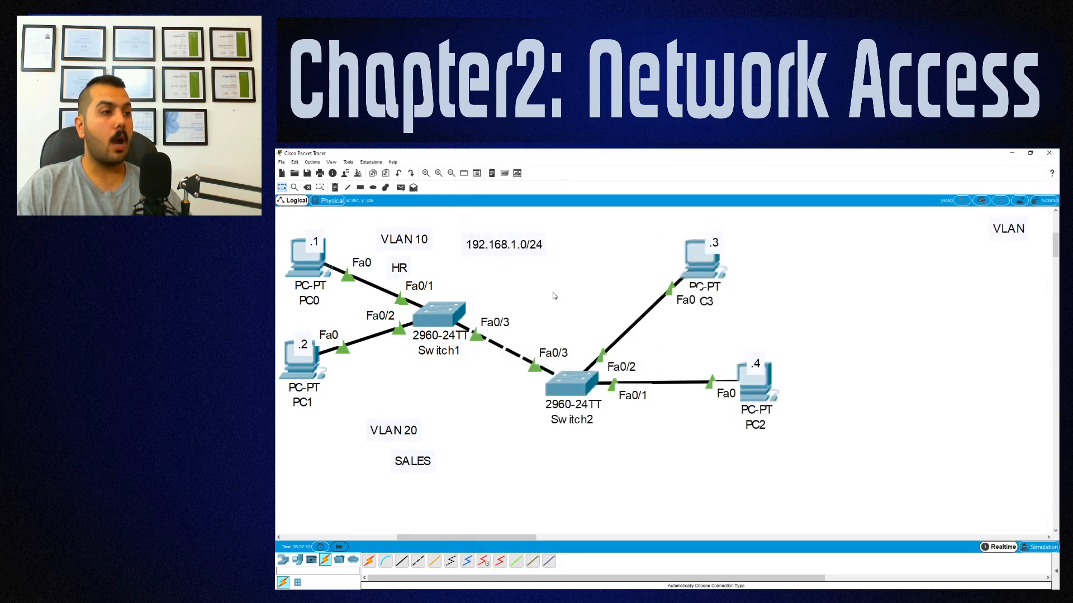
click(568, 380)
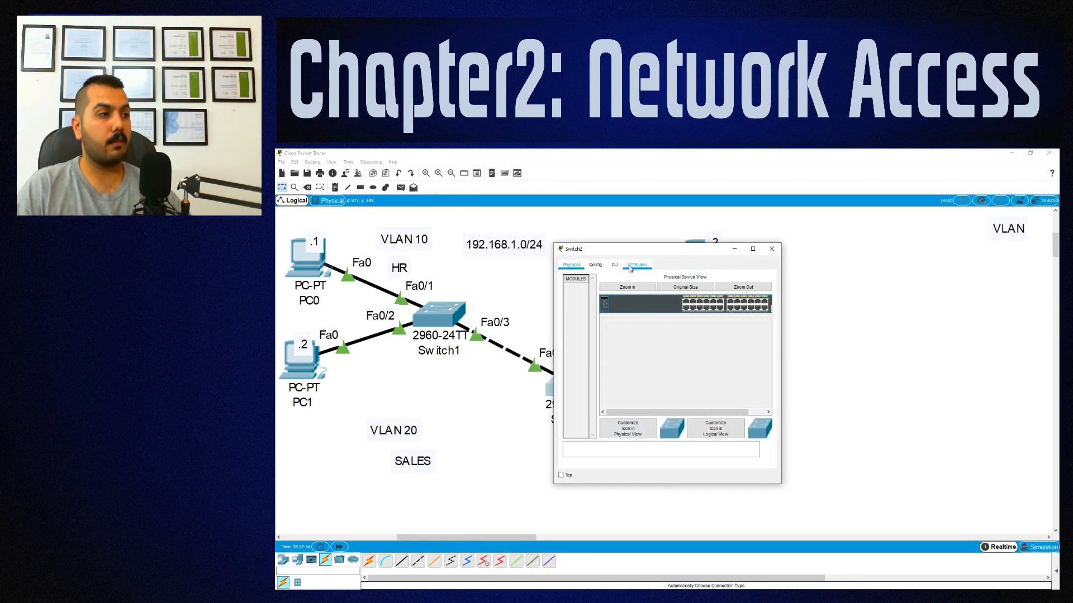
click(614, 265)
drag(639, 253, 884, 219)
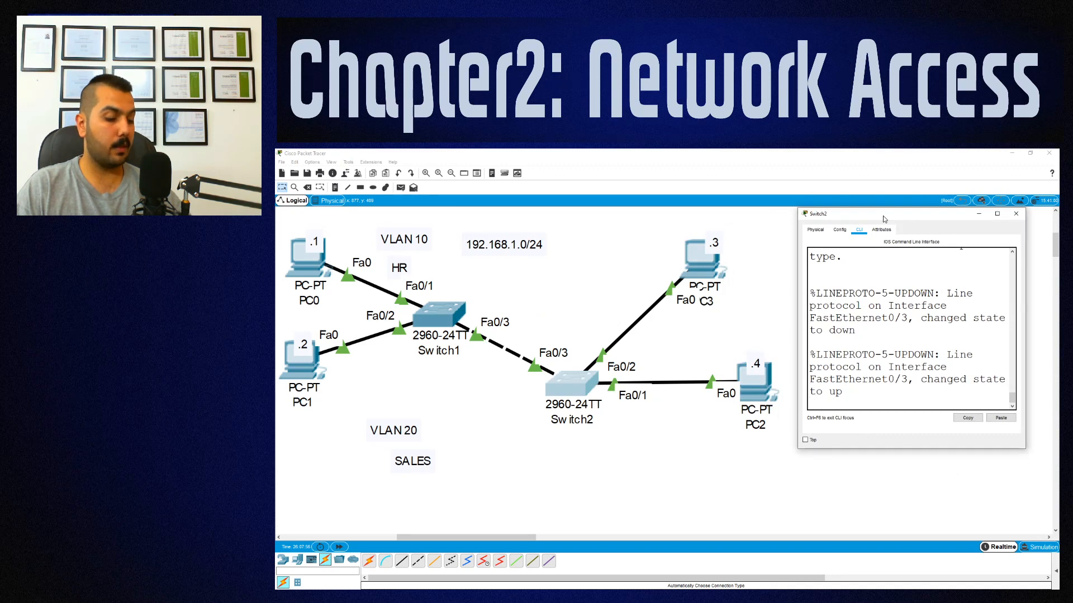
key(Return)
- Widen the Switch2 window, place it below the switch links, and bring up a fresh command prompt
drag(797, 271, 759, 270)
drag(858, 214, 862, 318)
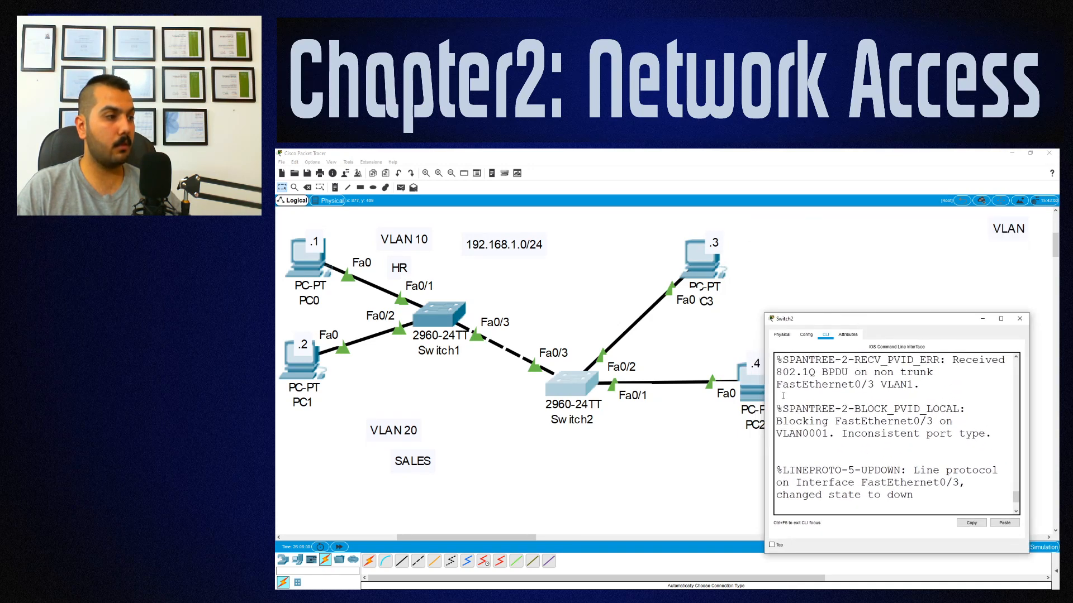
drag(765, 395, 379, 396)
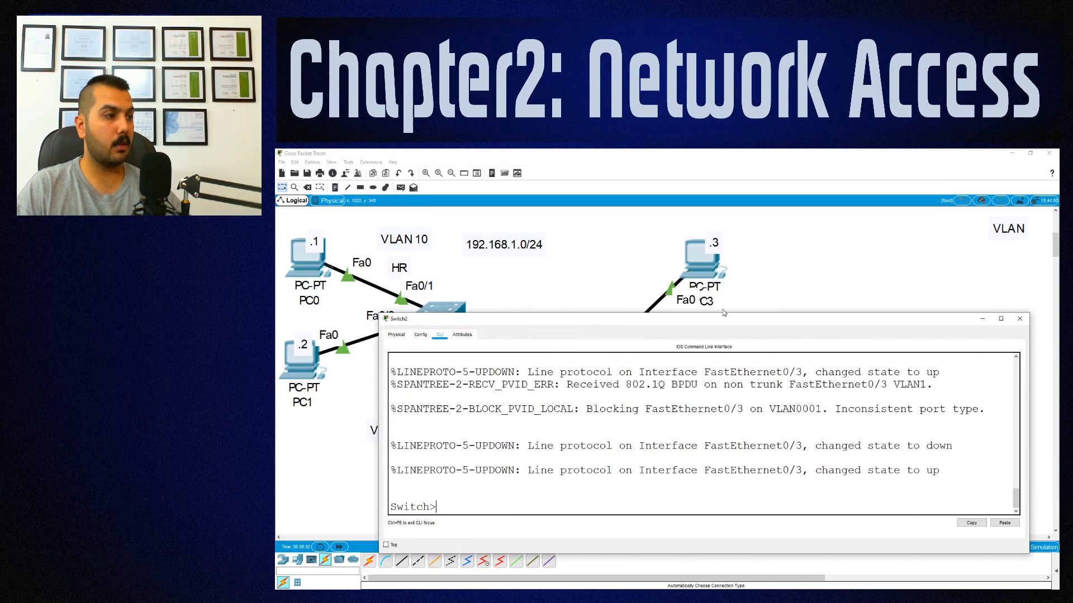
drag(723, 316, 729, 416)
key(Return)
key(Return)
key(Return)
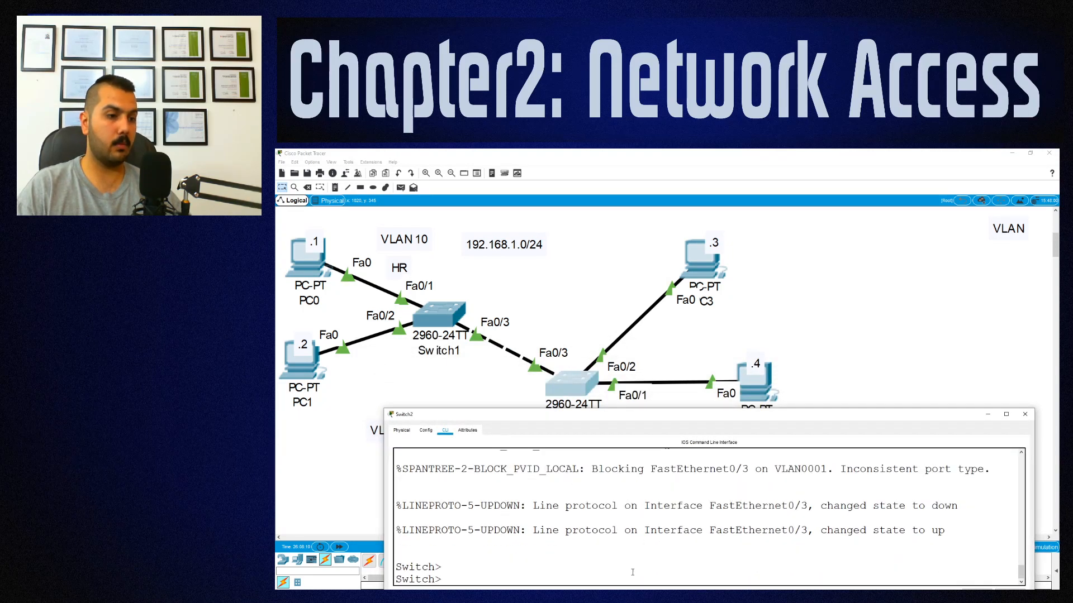
- Enter privileged EXEC and global configuration mode on Switch2, and open interface configuration for fa 0/2
text(en)
key(Return)
text(co)
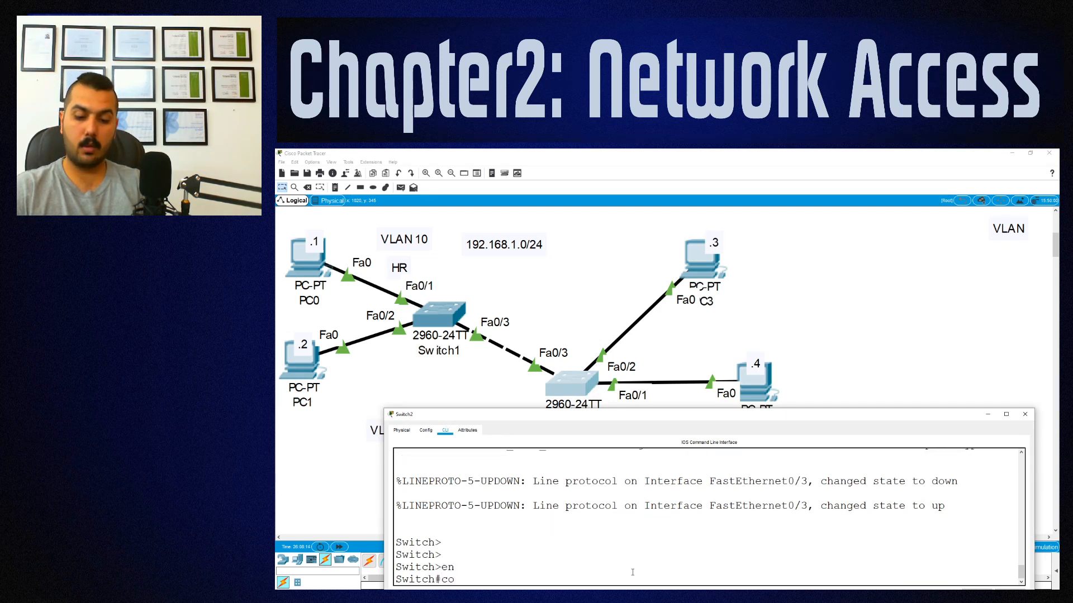
text(nf t)
key(Return)
text(int fa)
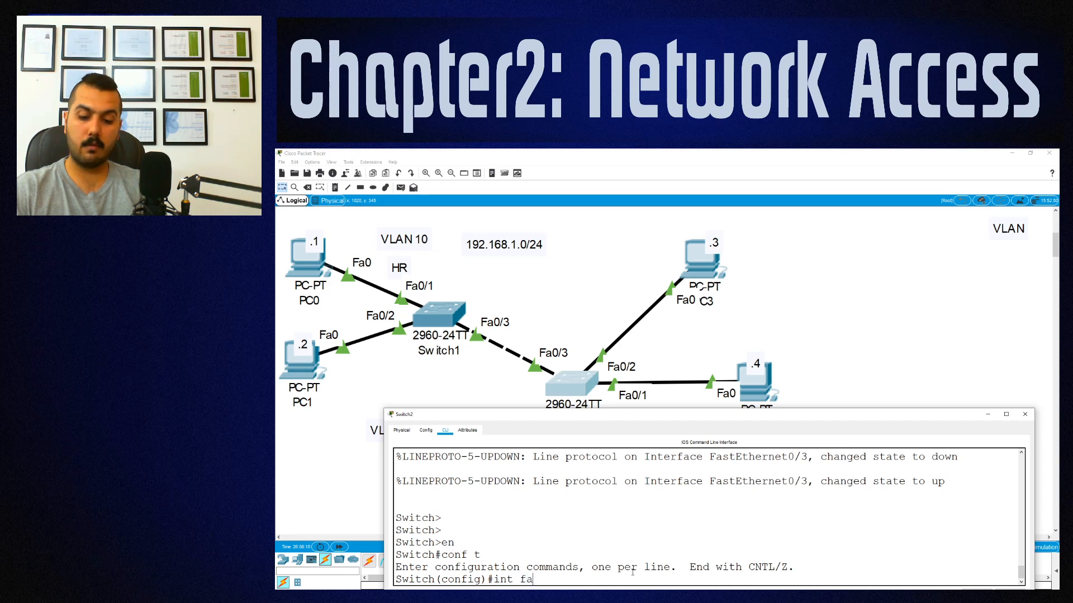
text( 0/2)
key(Return)
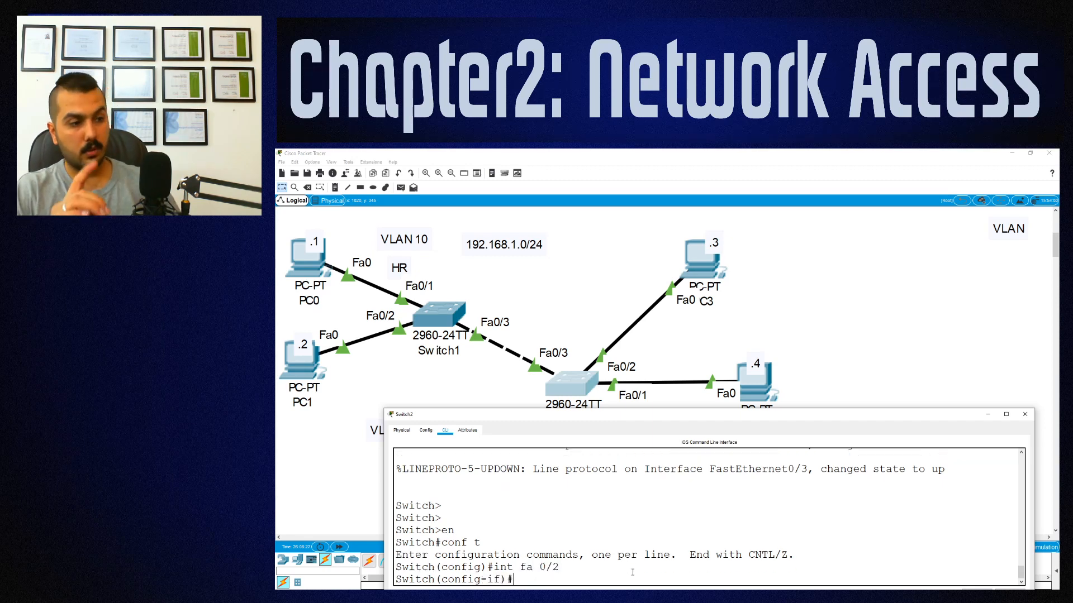
- Set fa 0/2 on Switch2 to switchport access mode
text(swi)
key(Tab)
text(mo)
key(Tab)
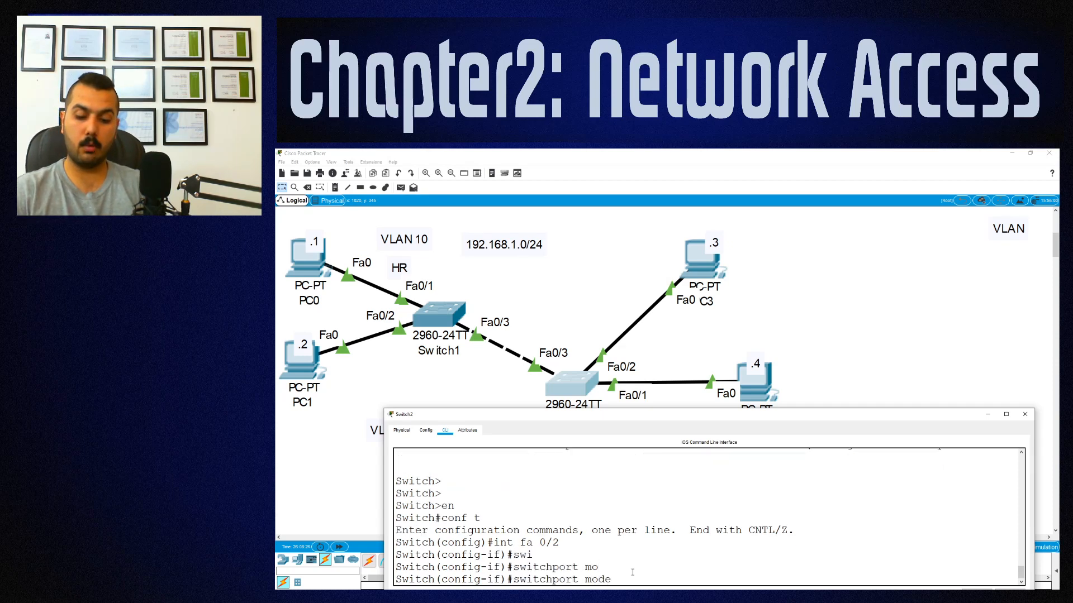
text(acc)
key(Return)
- Assign fa 0/2 on Switch2 to access VLAN 10 and exit interface configuration
text(swi)
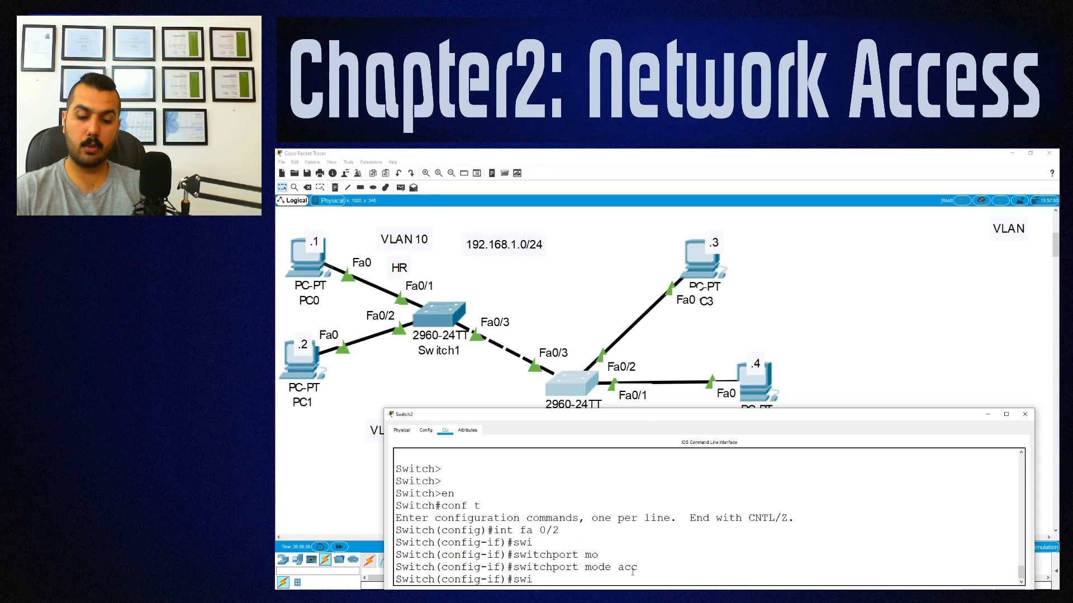
key(Tab)
text(acc vl)
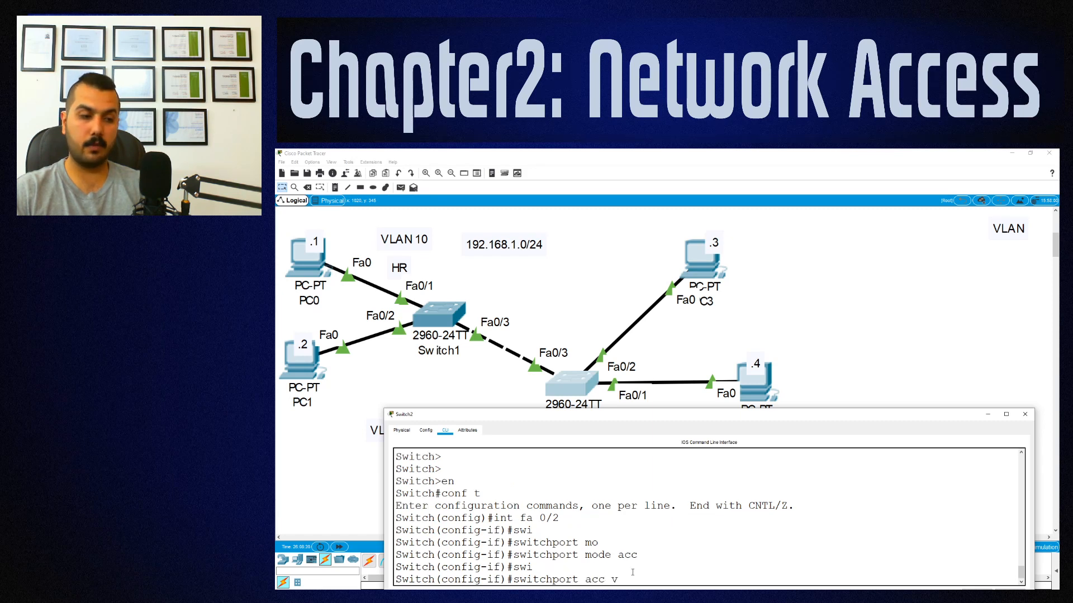
key(Tab)
text(10)
key(Return)
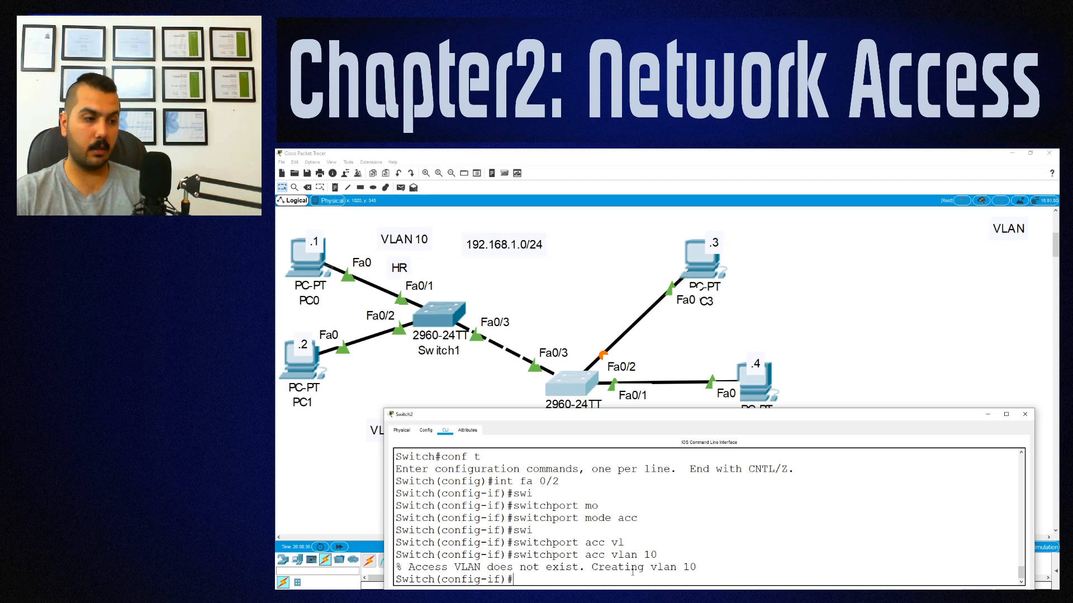
text(exit)
key(Return)
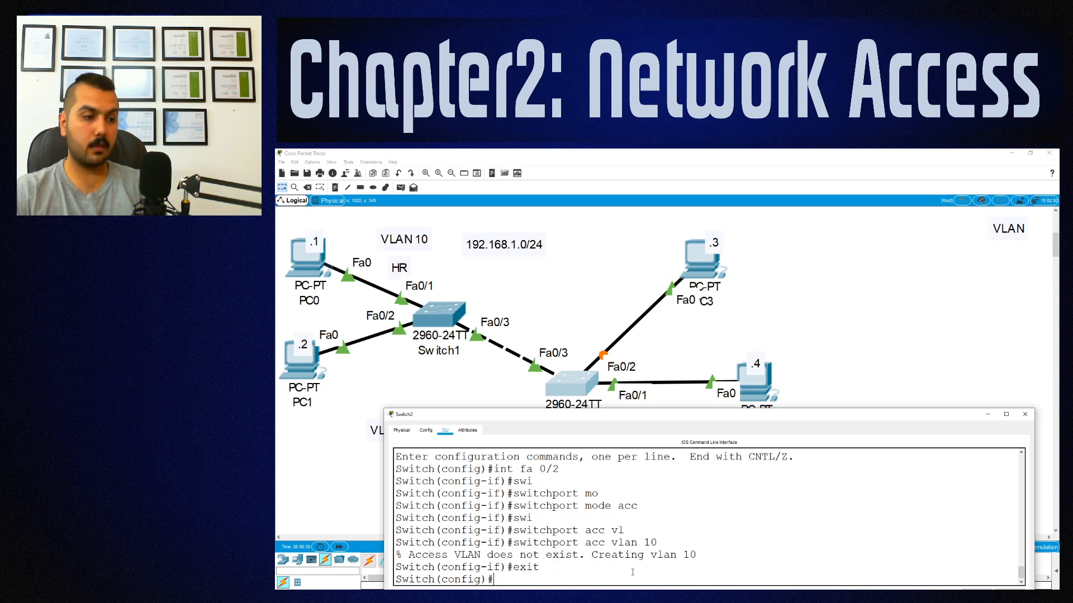
- Enter interface configuration mode for fa 0/1 on Switch2
text(int fa )
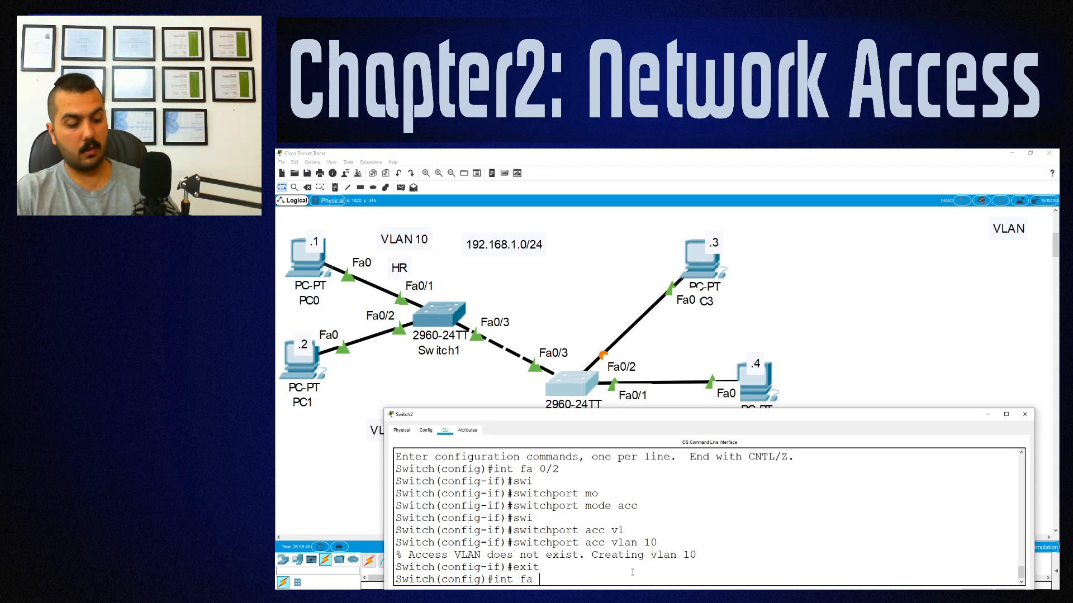
text(0/1)
key(Return)
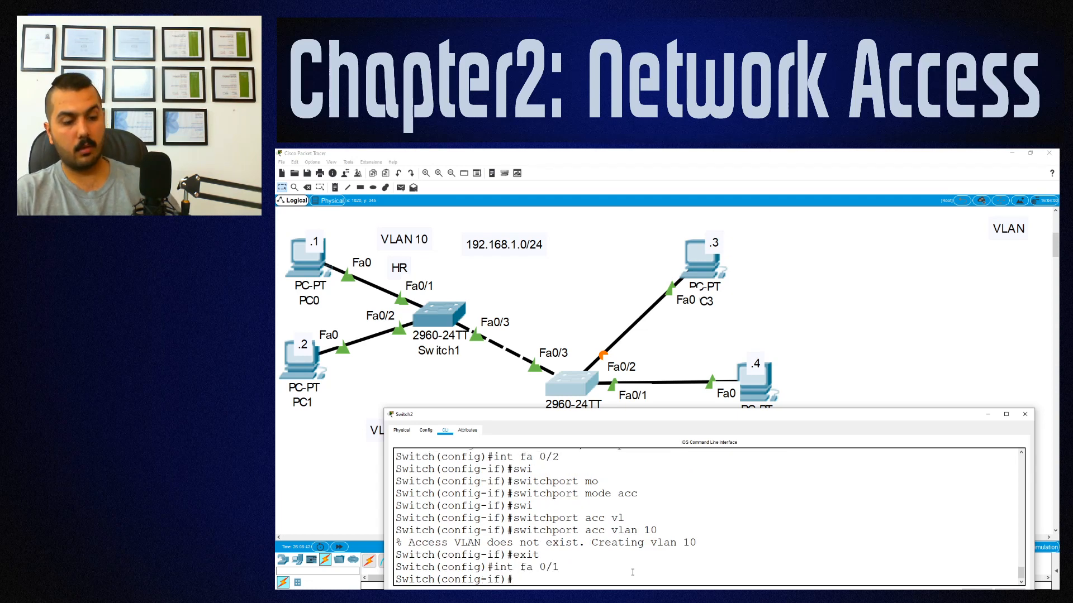
- Set fa 0/1 on Switch2 to switchport access mode
text(swi)
key(Tab)
text(mo)
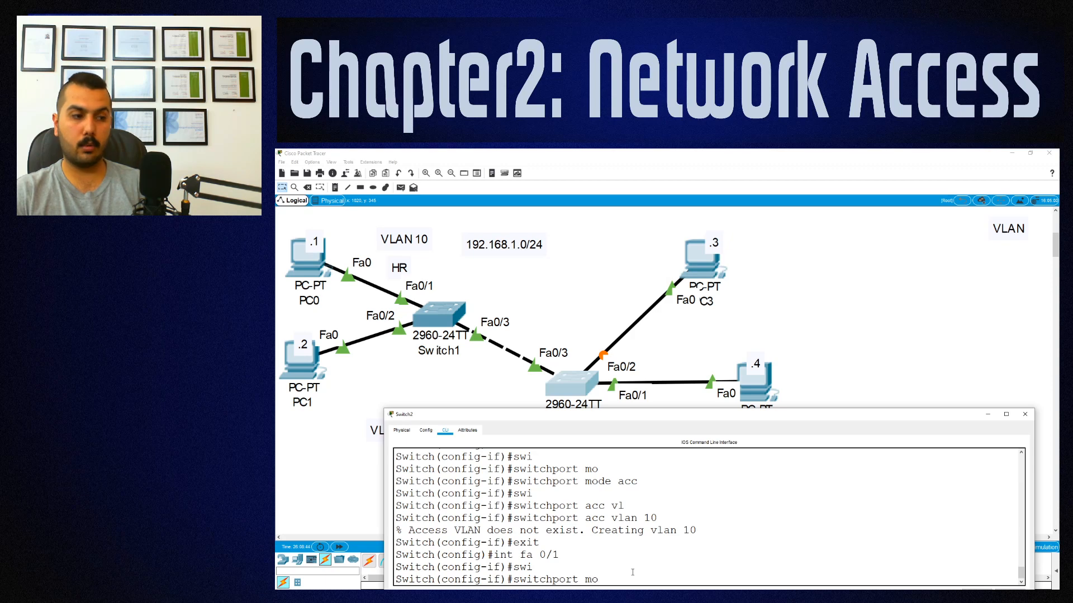
key(Tab)
text(acc)
key(Tab)
key(Return)
- Assign fa 0/1 on Switch2 to access VLAN 20 and exit to global configuration mode
text(swi)
key(Tab)
text(acc)
key(Tab)
text(vl)
key(Tab)
text(20)
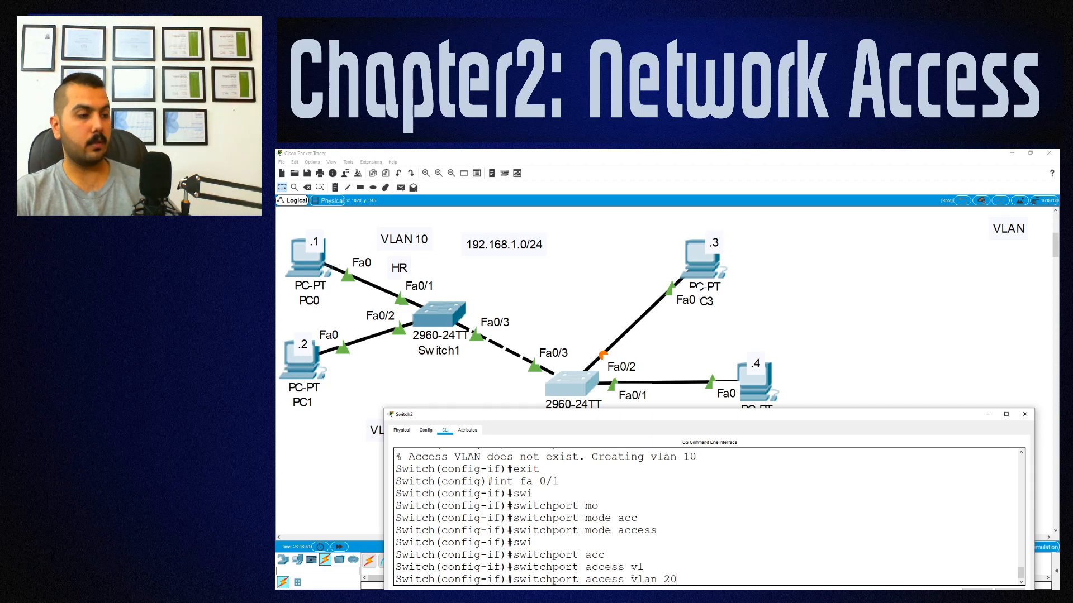
key(Return)
text(exit)
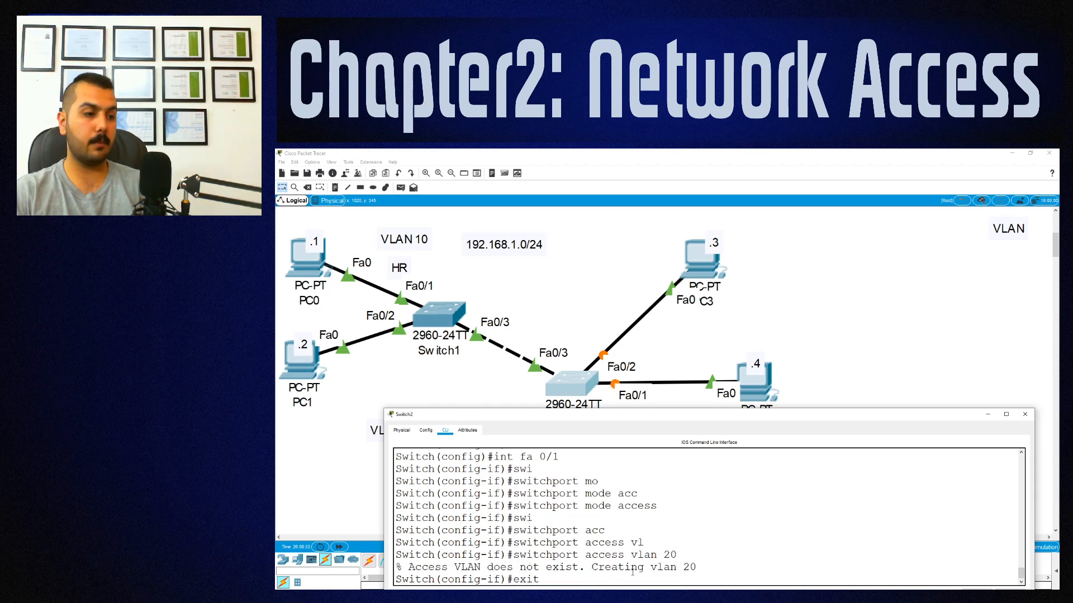
key(Return)
key(Return)
- Enter VLAN 10 configuration on Switch2 and name the VLAN HR
text(vlan 10)
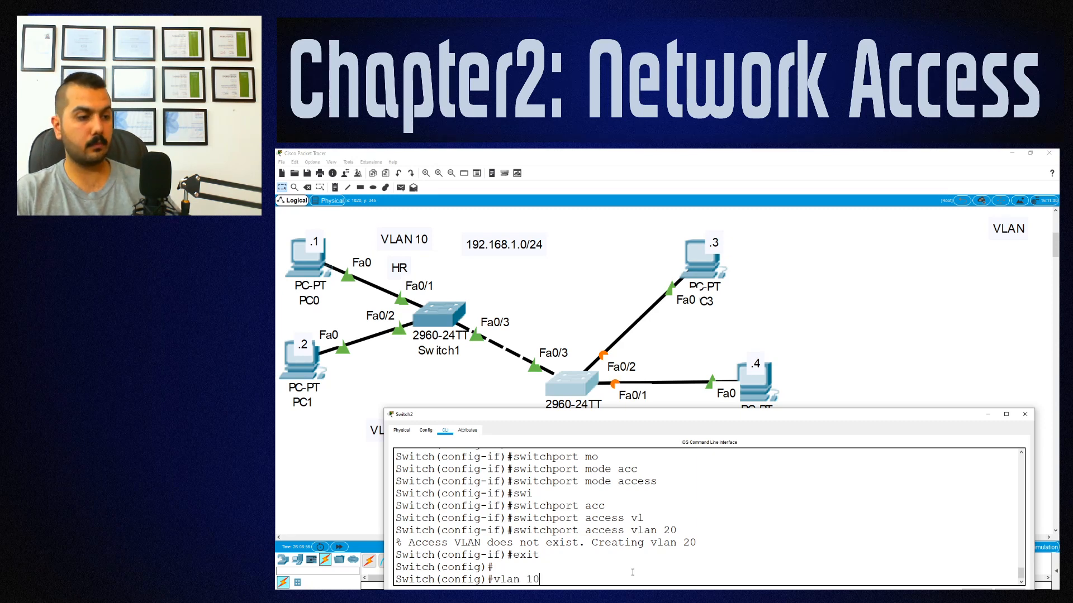
key(Return)
text(na)
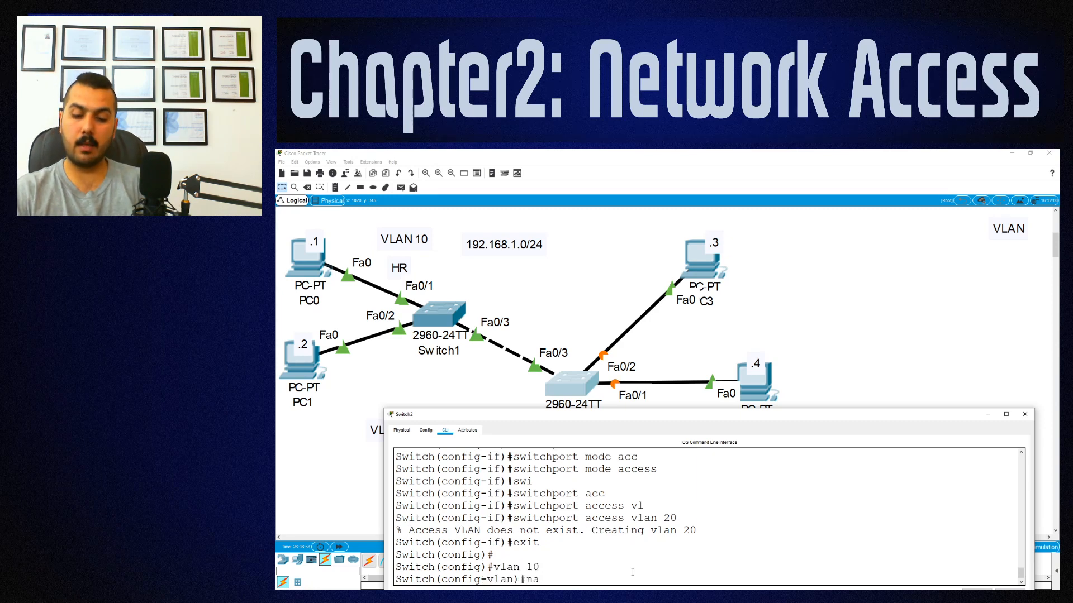
text(me HR)
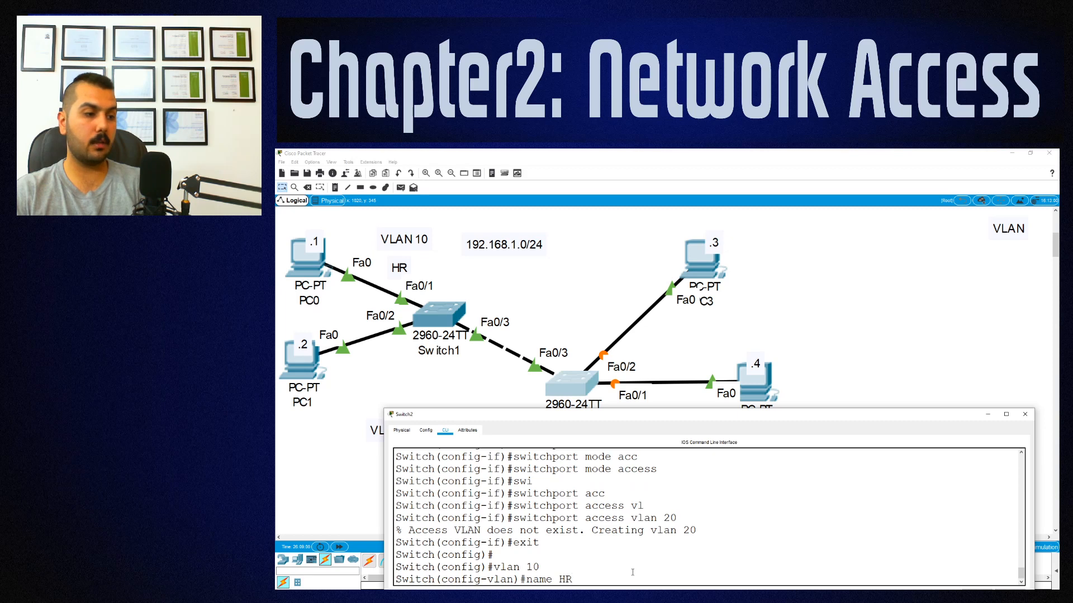
key(Return)
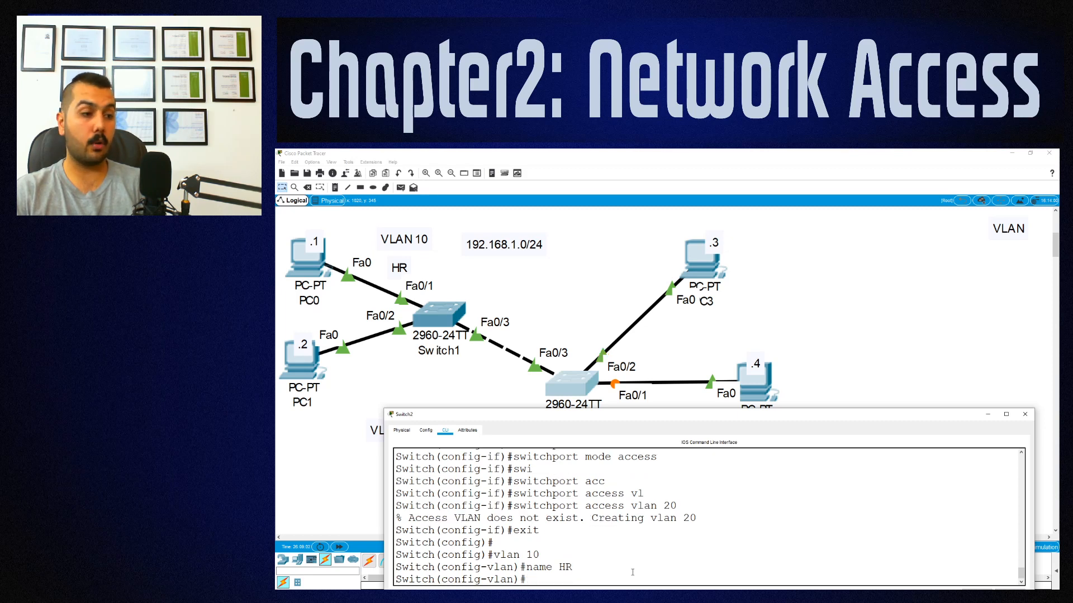
- Enter VLAN 20 configuration on Switch2 and name the VLAN SALES
text(VLAN 20)
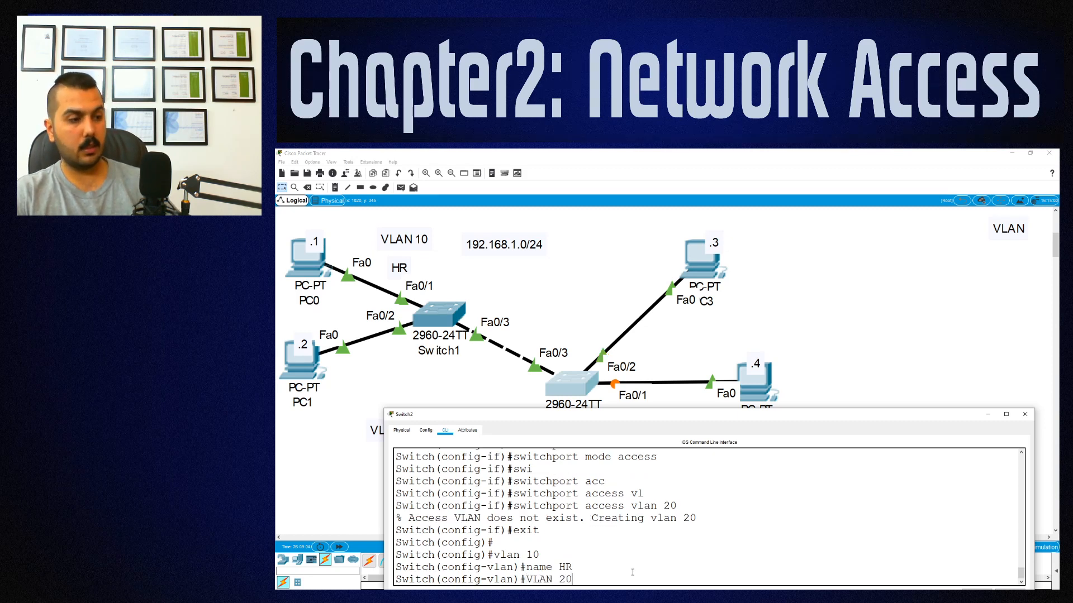
key(Return)
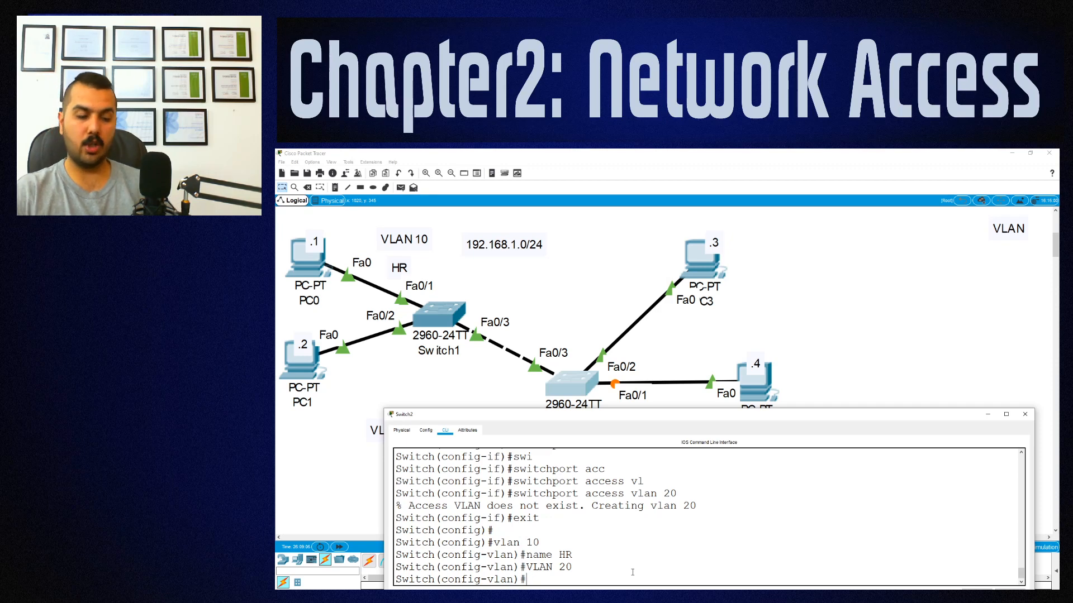
text(na)
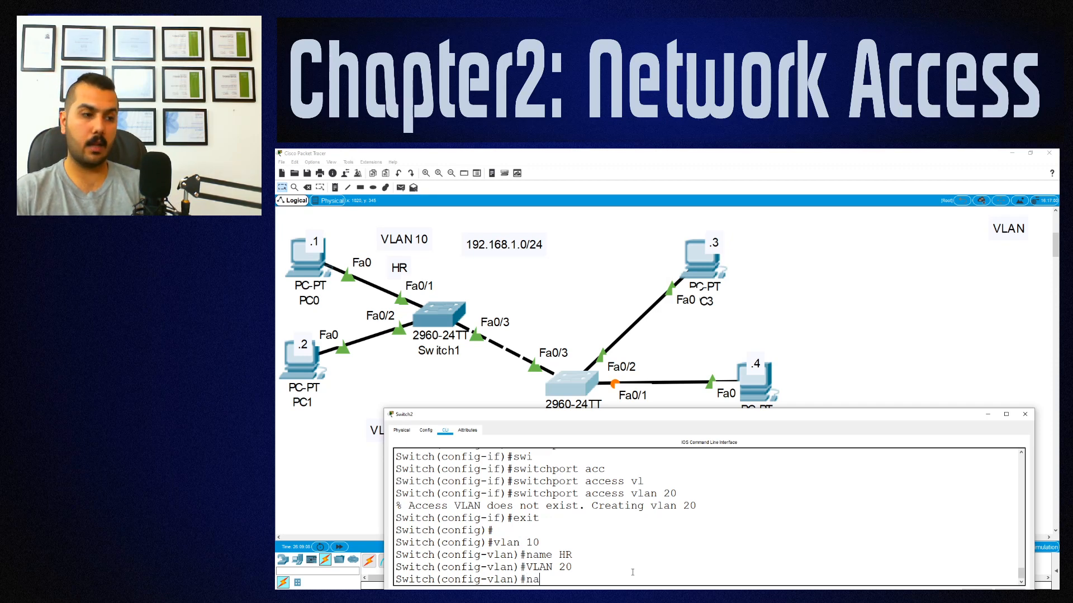
text(me SALES)
key(Return)
key(Return)
key(Return)
- Exit VLAN and global configuration on Switch2 to return to privileged EXEC mode
text(exit)
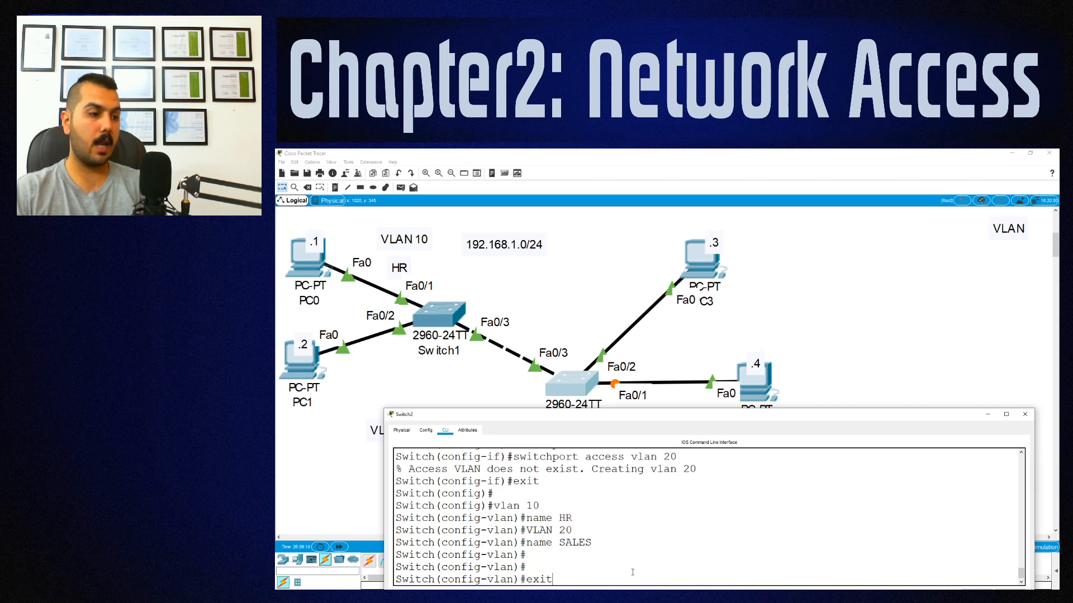
key(Return)
key(Return)
key(Return)
key(Return)
key(Return)
text(exit)
key(Return)
key(Return)
key(Return)
- Display the brief VLAN table on Switch2 and check the HR and SALES entries with their ports
text(sho)
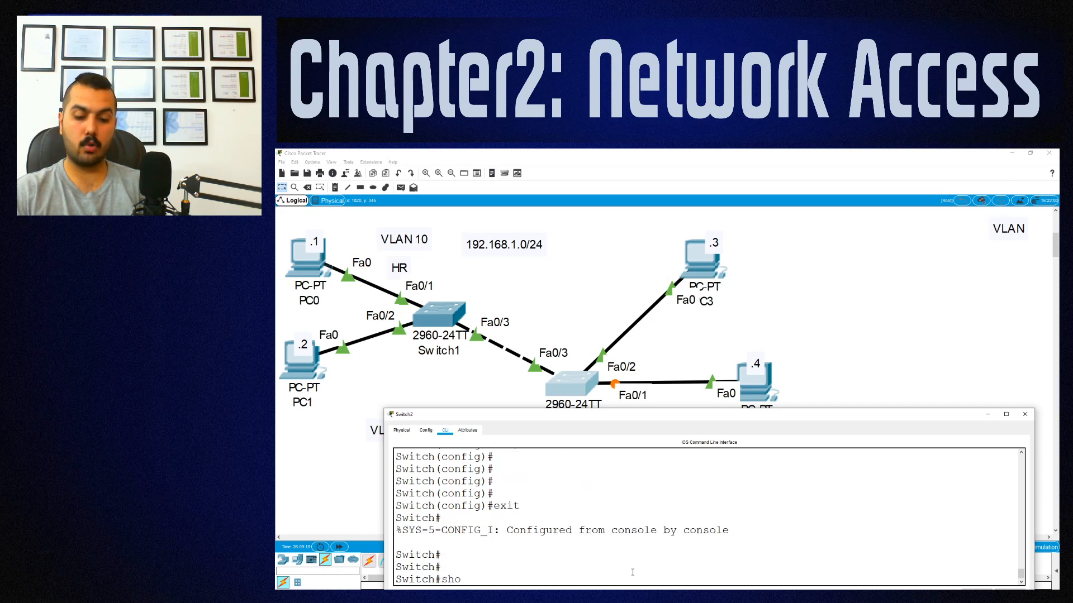
text( vlan bri)
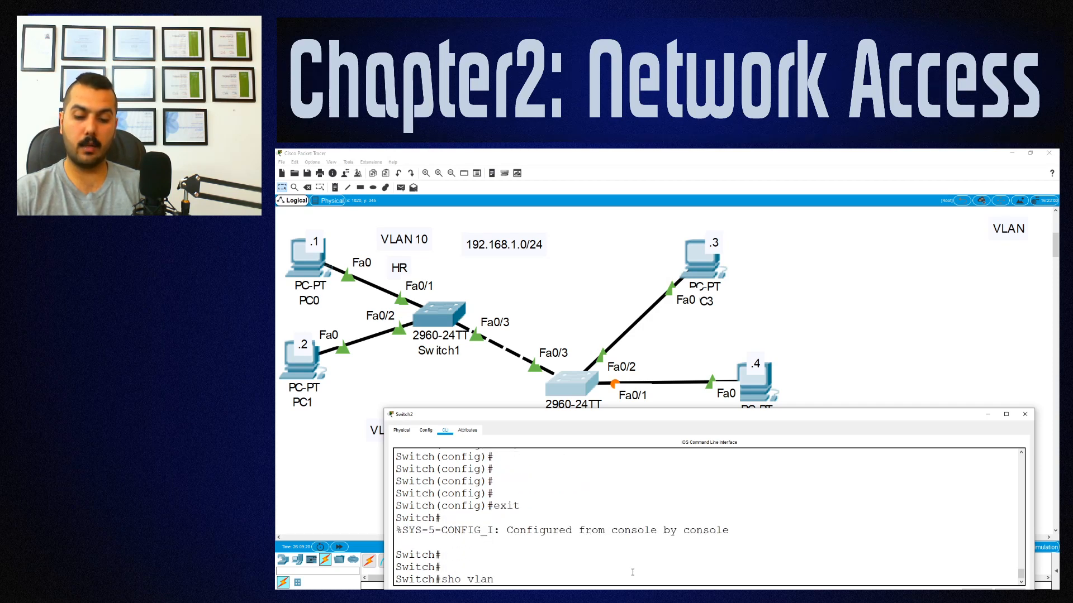
key(Tab)
key(Return)
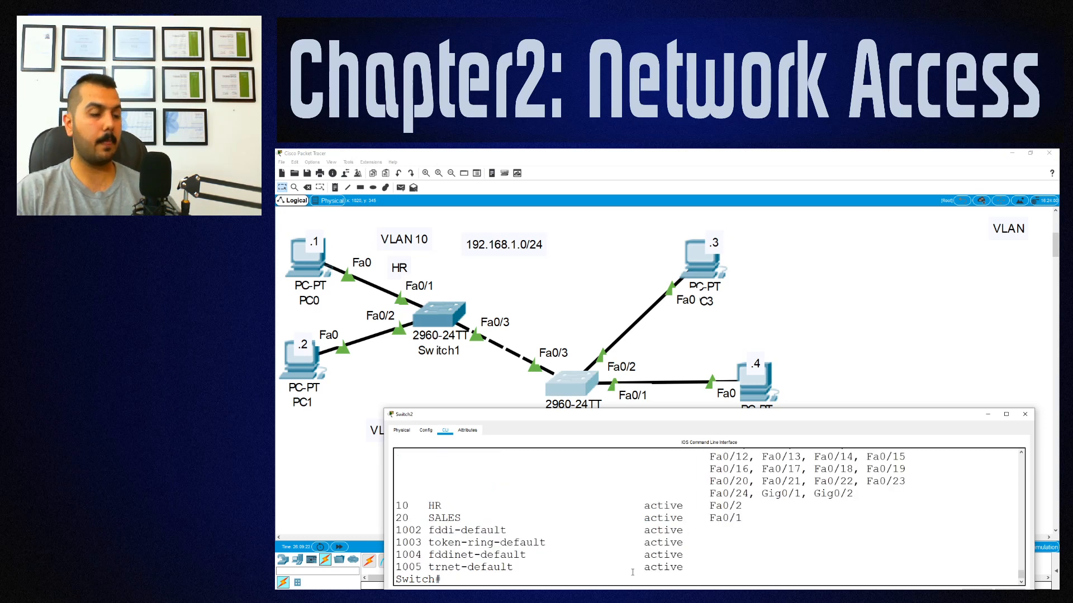
drag(398, 506, 746, 506)
drag(395, 518, 747, 516)
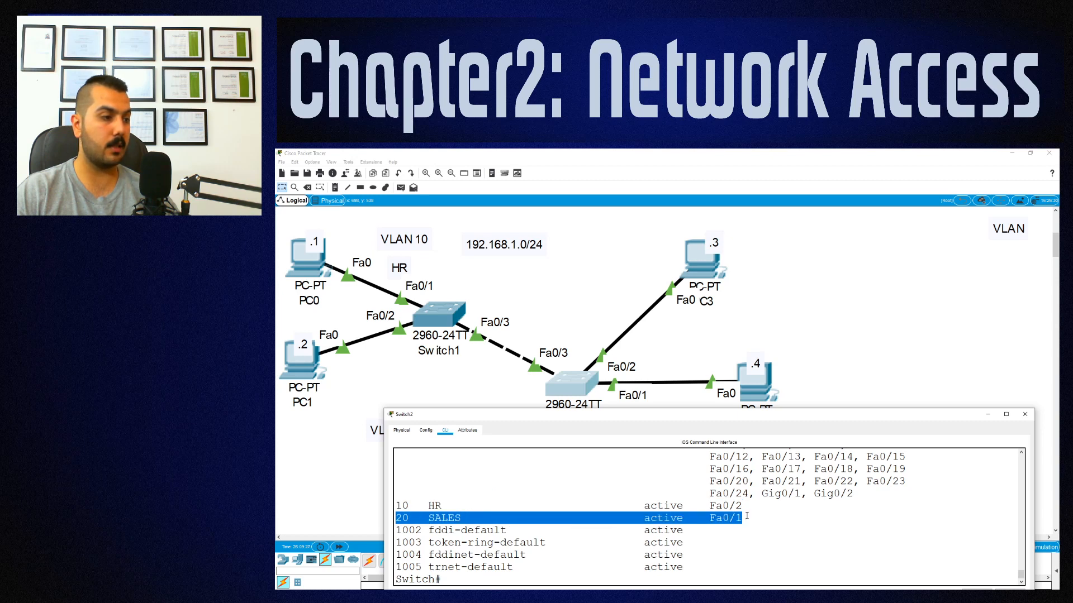
- Configure fa 0/3 on Switch2 in switchport trunk mode and end the configuration session
click(462, 579)
text(conf t)
key(Return)
text(int)
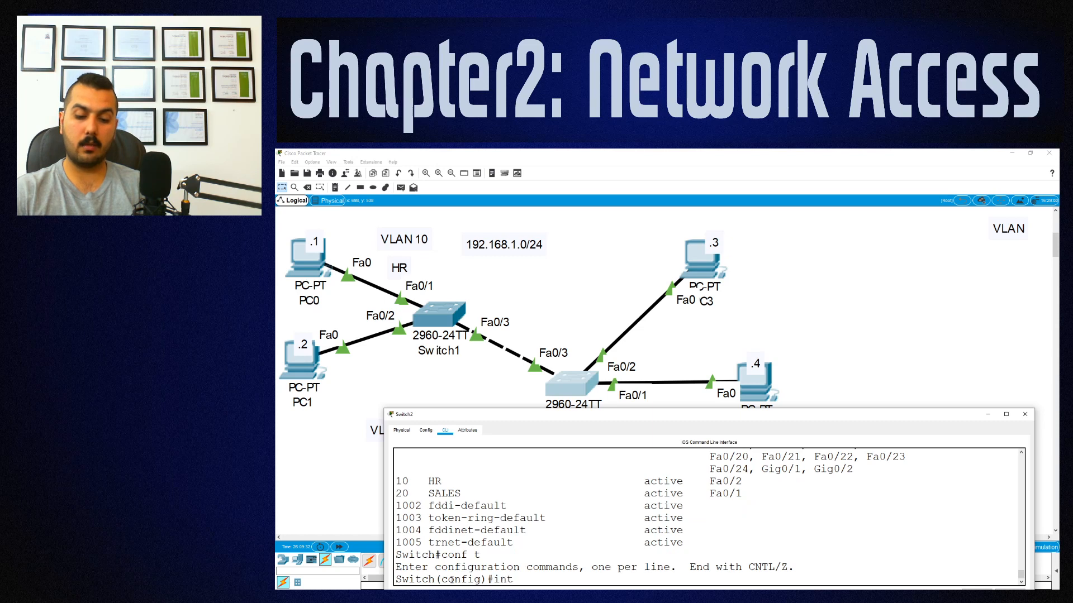
text( fa 0/3)
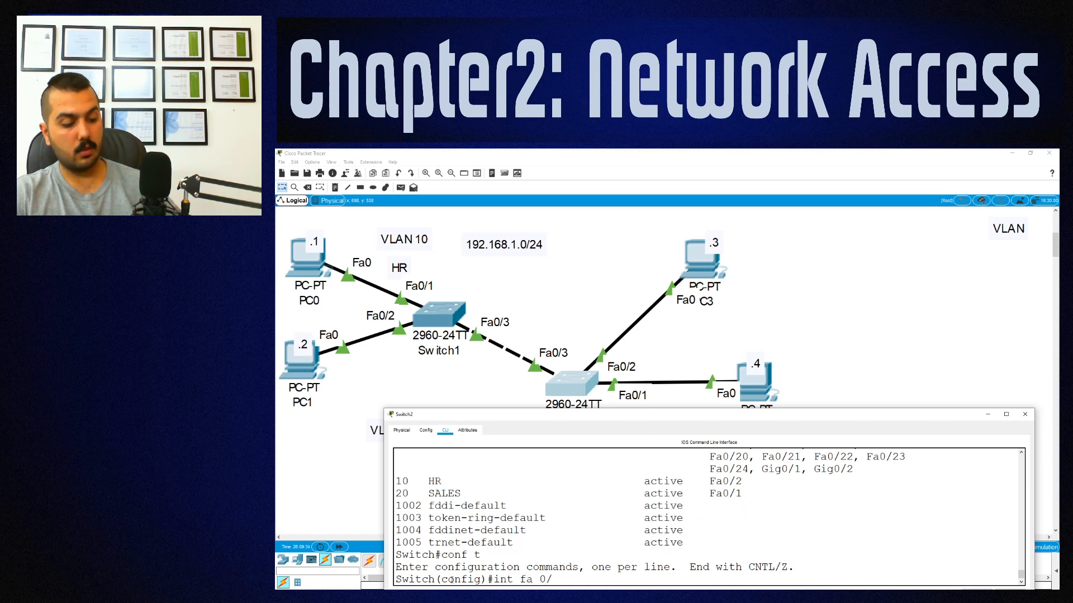
key(Return)
text(swi mo tr)
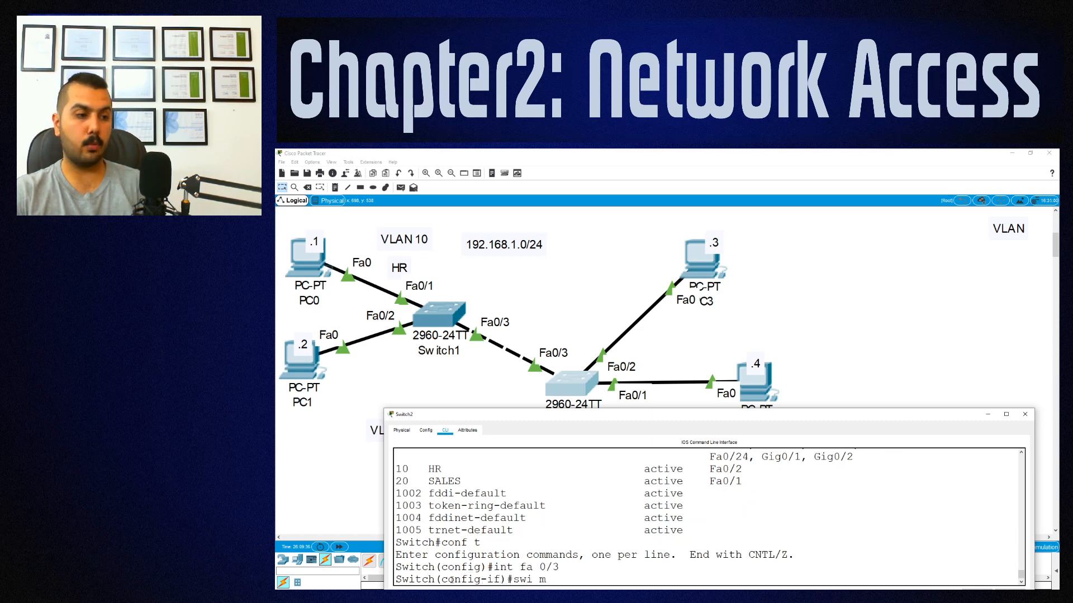
key(Tab)
key(Return)
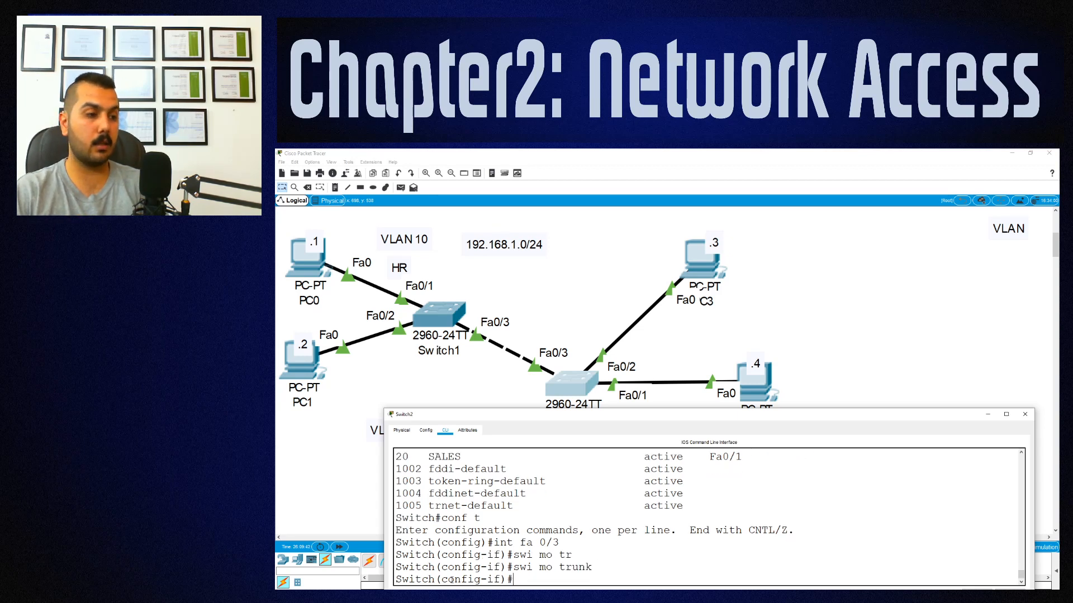
text(end)
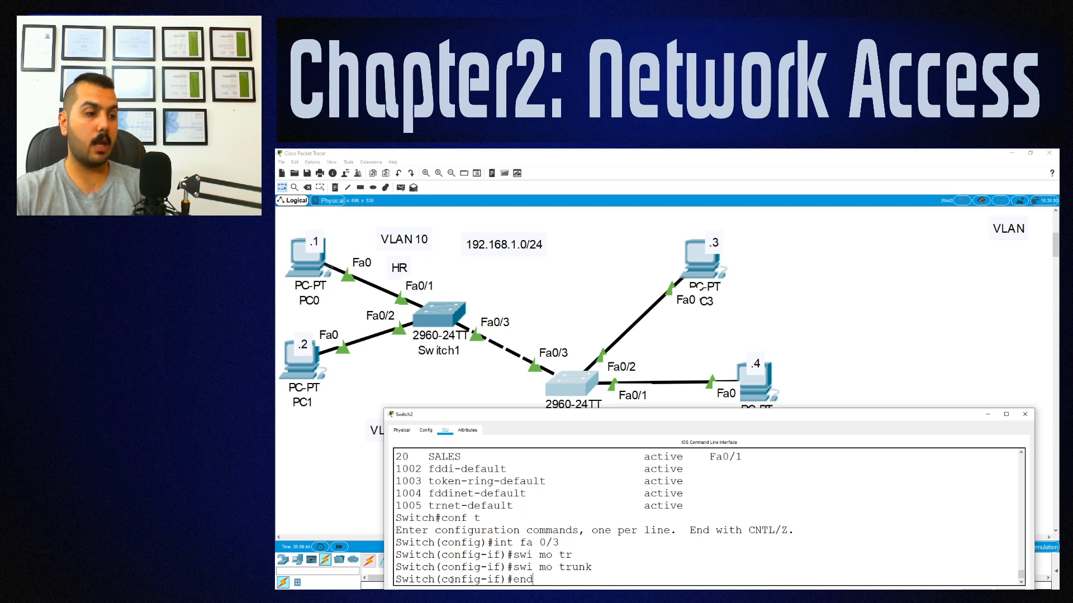
key(Return)
key(Return)
- Show the interface trunk status on Switch2, check the VLANs active on Fa0/3, and close the switch window
text(sho int tr)
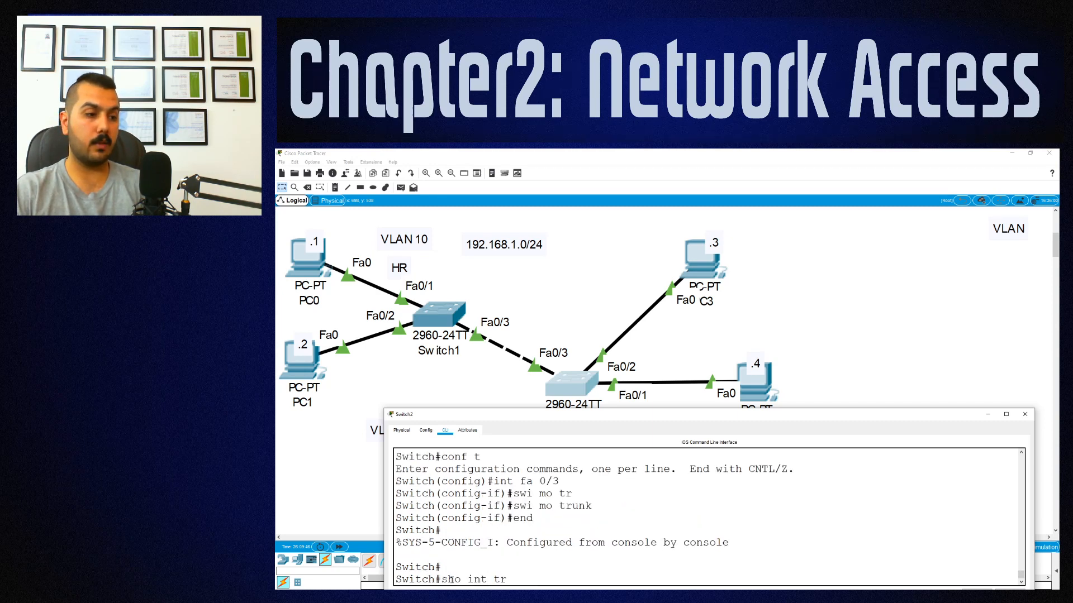
key(Tab)
key(Return)
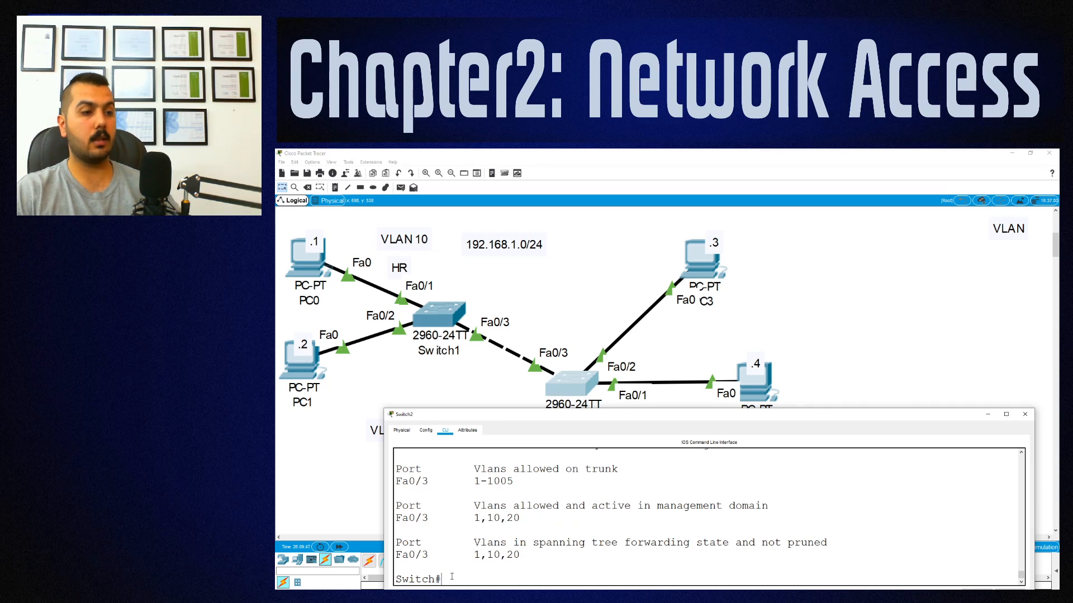
drag(411, 519, 526, 518)
click(461, 577)
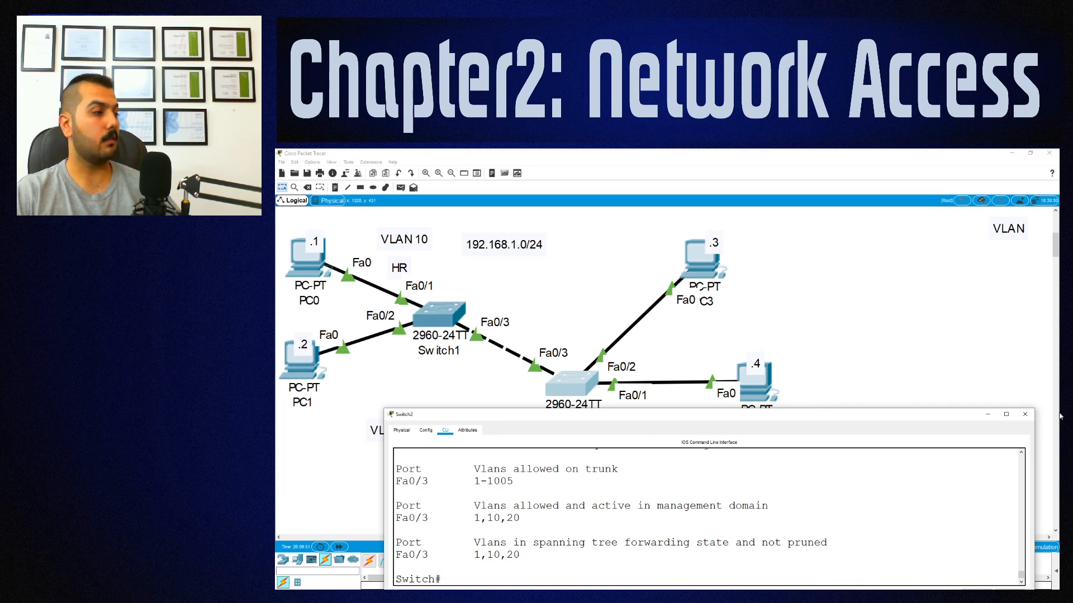
click(1025, 414)
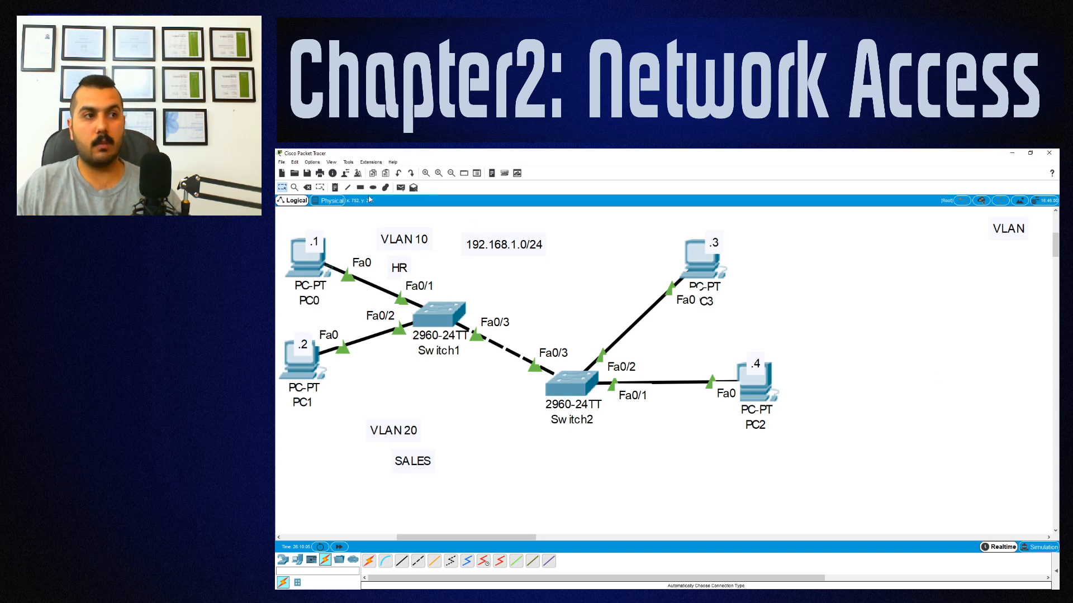
- Draw a black horizontal line across the topology, separating PC0 and PC3 from PC1 and PC2
click(348, 187)
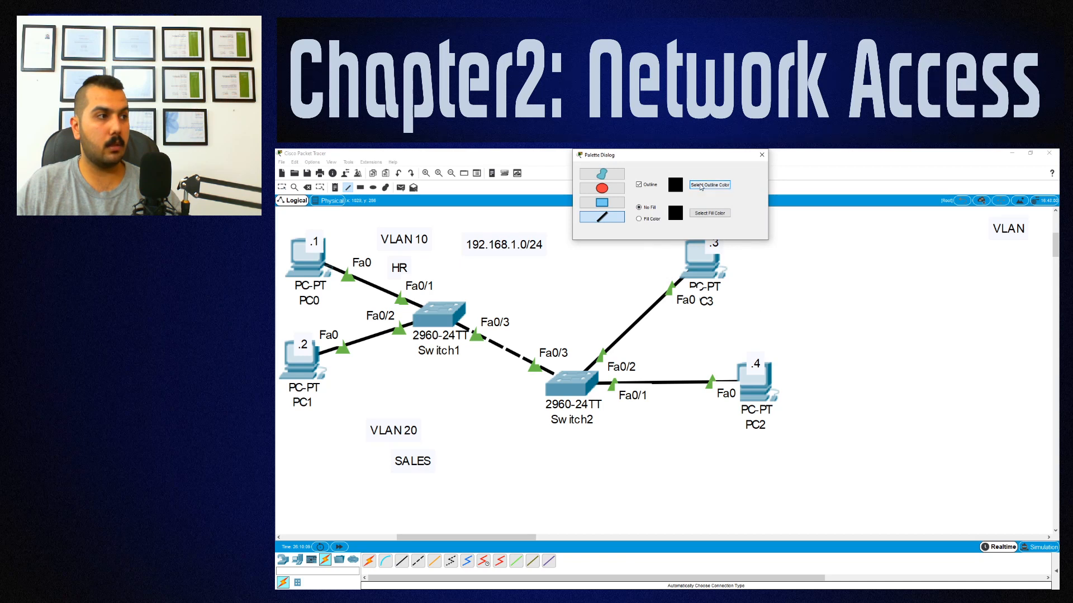
mouse_move(787, 317)
mouse_down()
mouse_move(400, 308)
mouse_move(288, 318)
mouse_up()
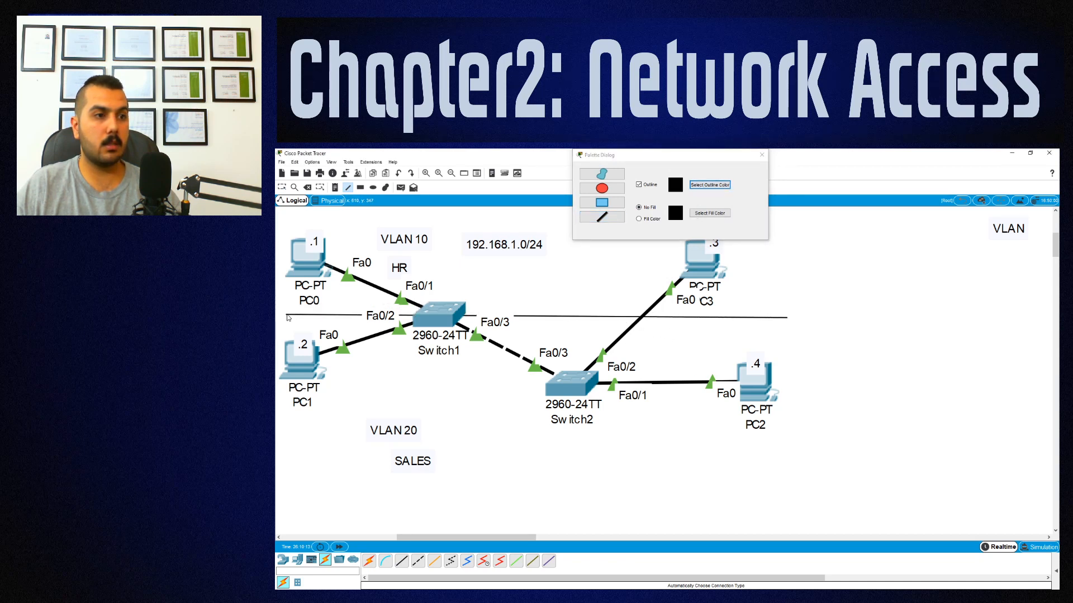
click(762, 155)
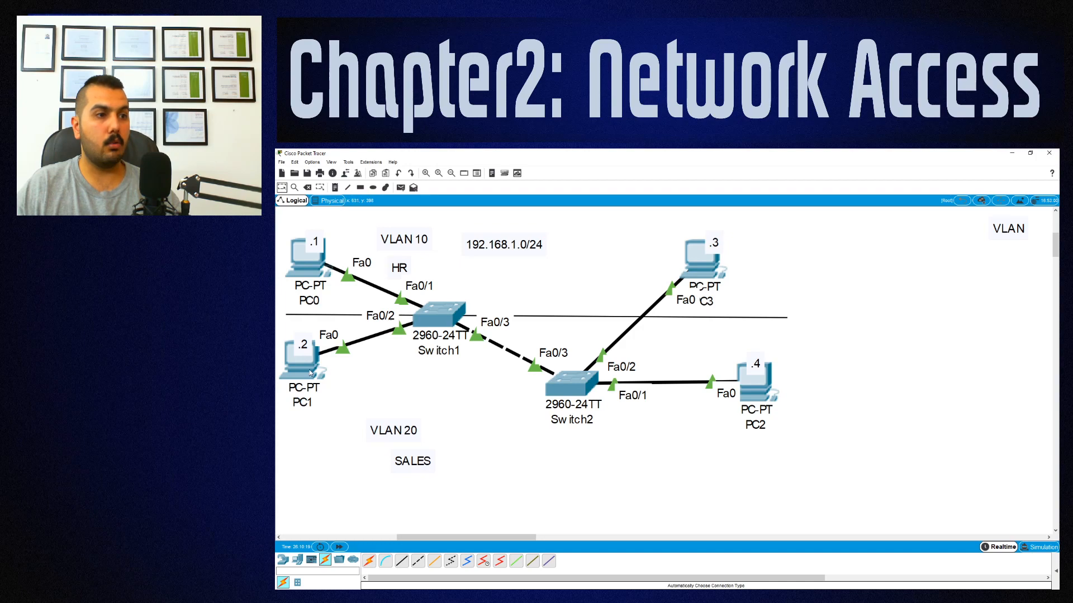
- Open the Command Prompt on PC0 and ping PC3 at 192.168.1.3
click(314, 263)
drag(665, 220, 848, 211)
click(902, 260)
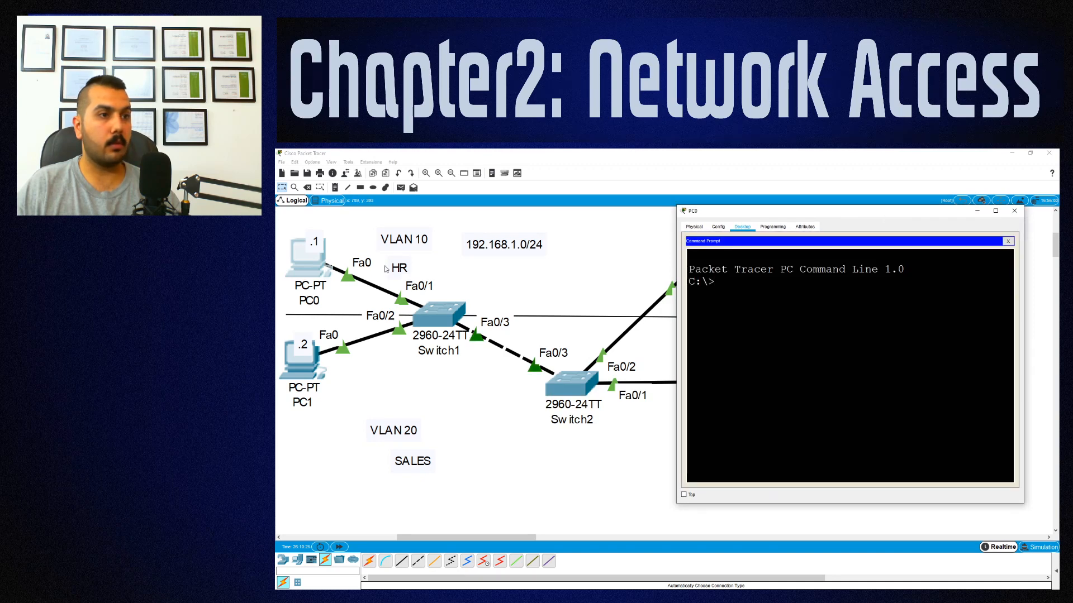
drag(726, 215, 767, 228)
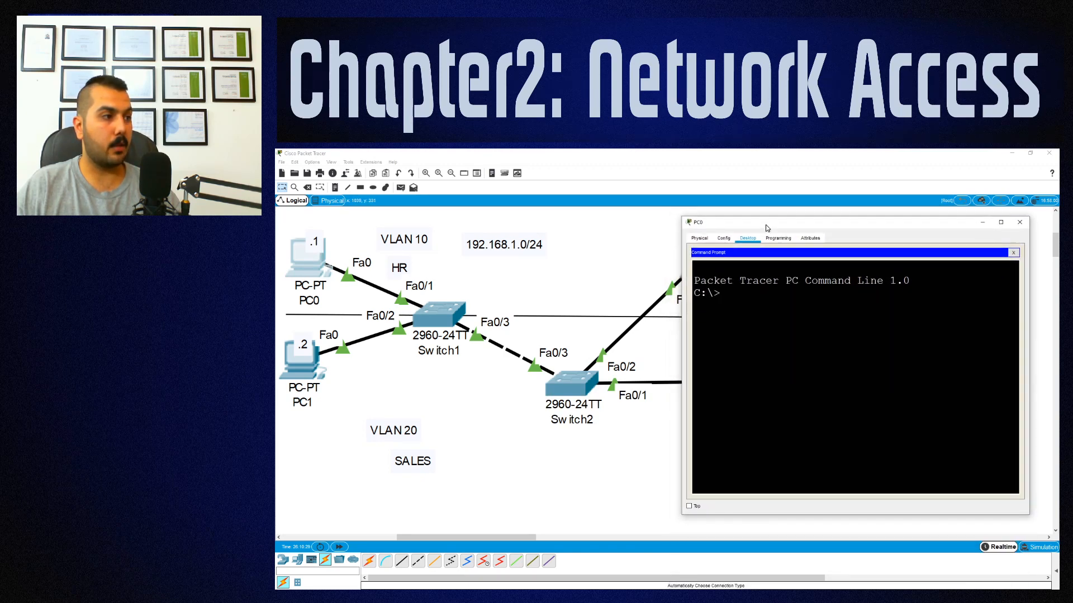
text(pin)
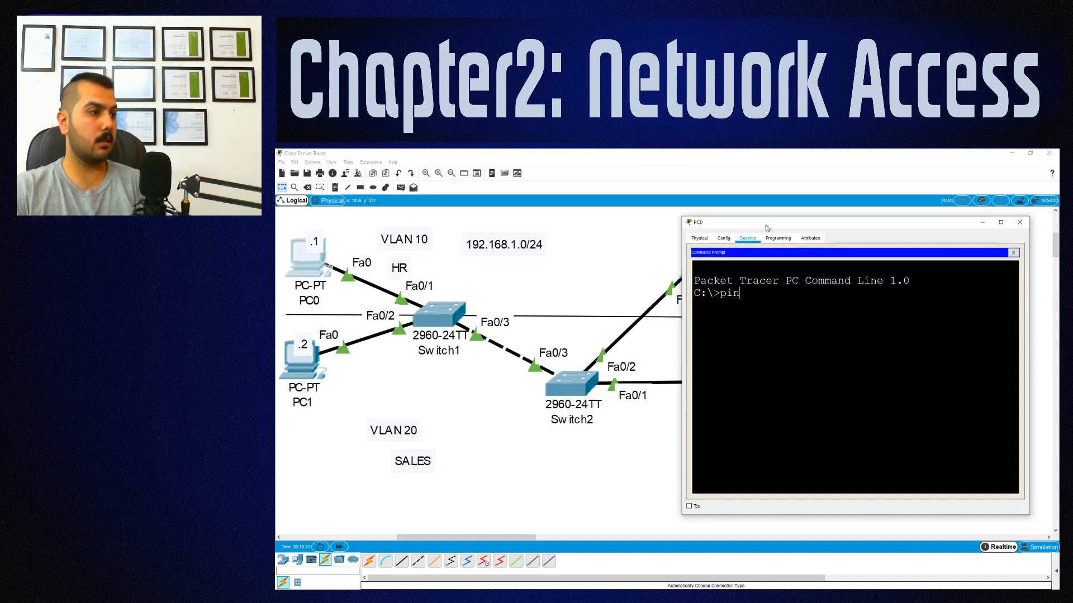
text(g 192.16)
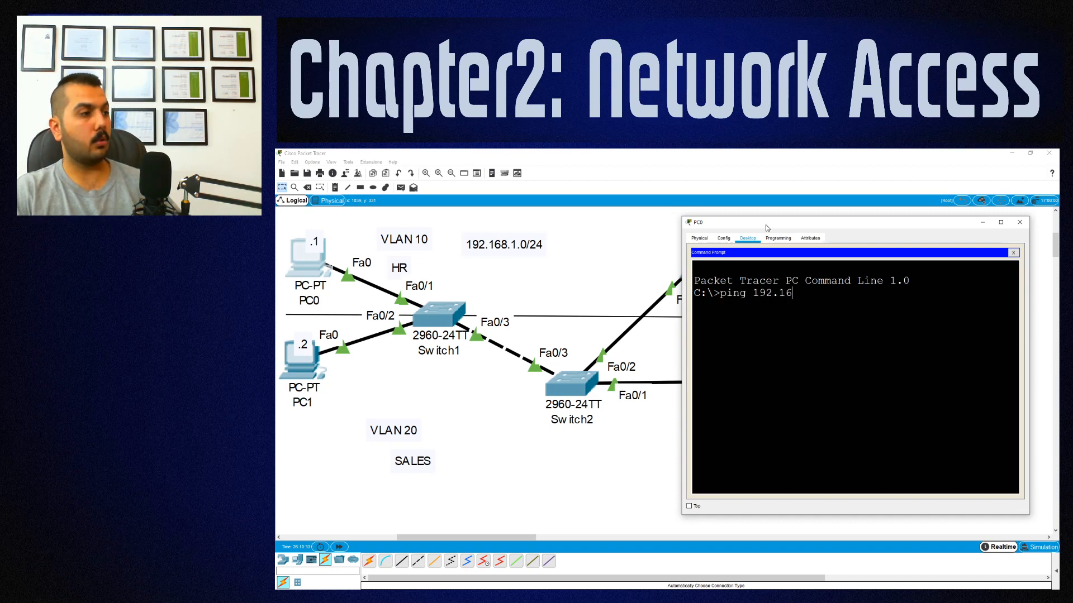
text(8.1.3)
key(Return)
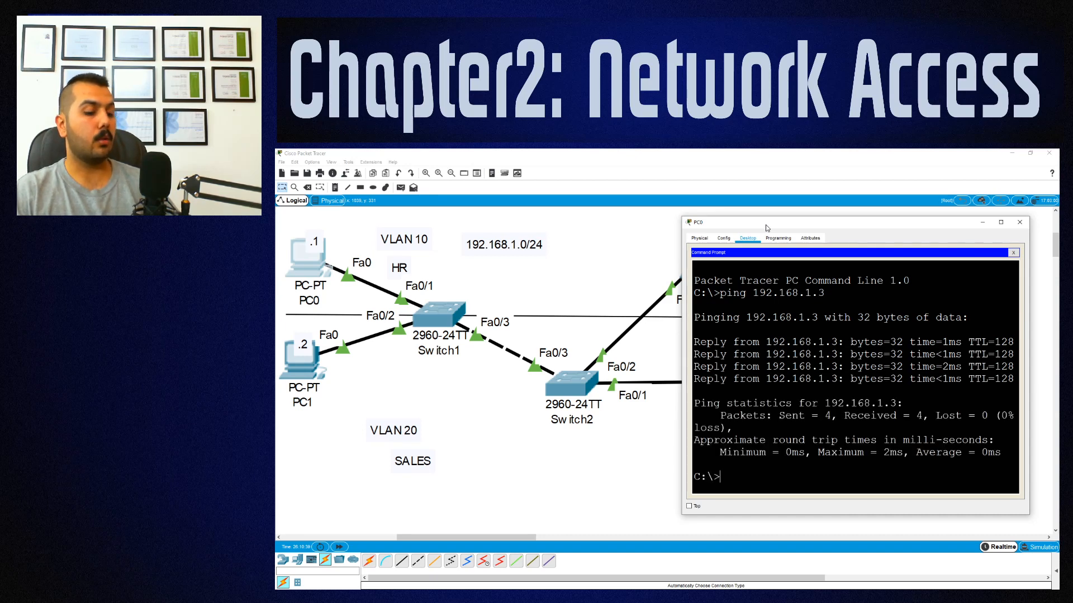
- Recall the previous ping command on PC0 to test another host in the 192.168.1.0/24 network
key(Up)
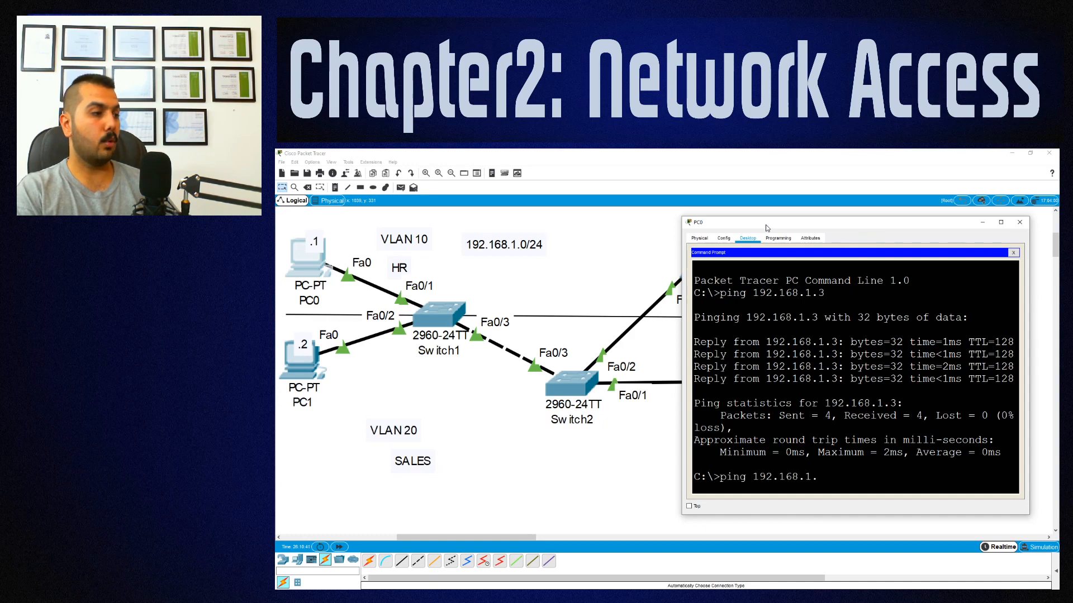